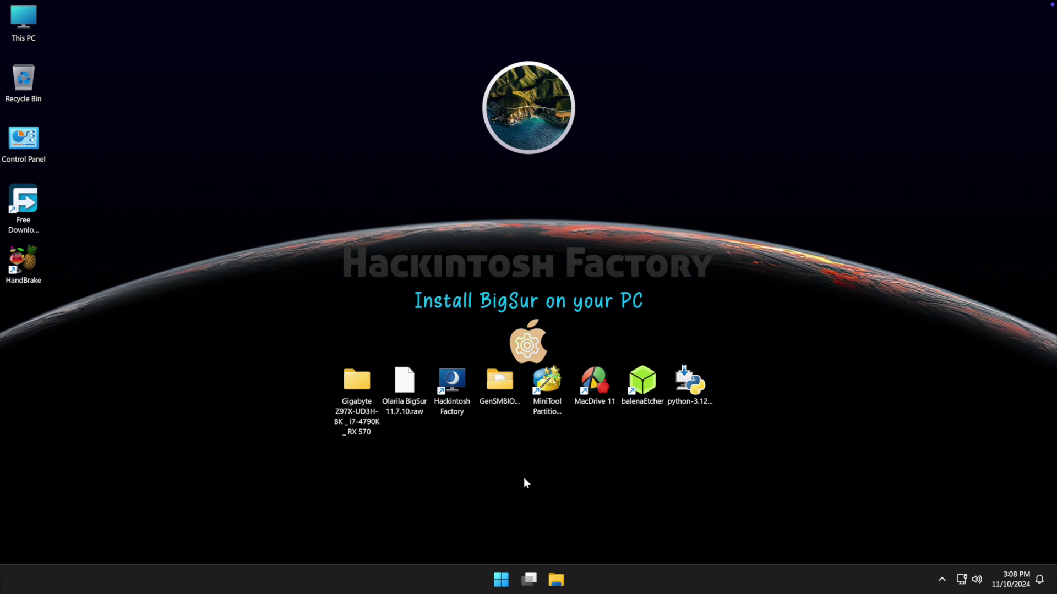
# Select the install-kit icons on the desktop one by one, then all together, then clear the selection.
pyautogui.click(683, 408)
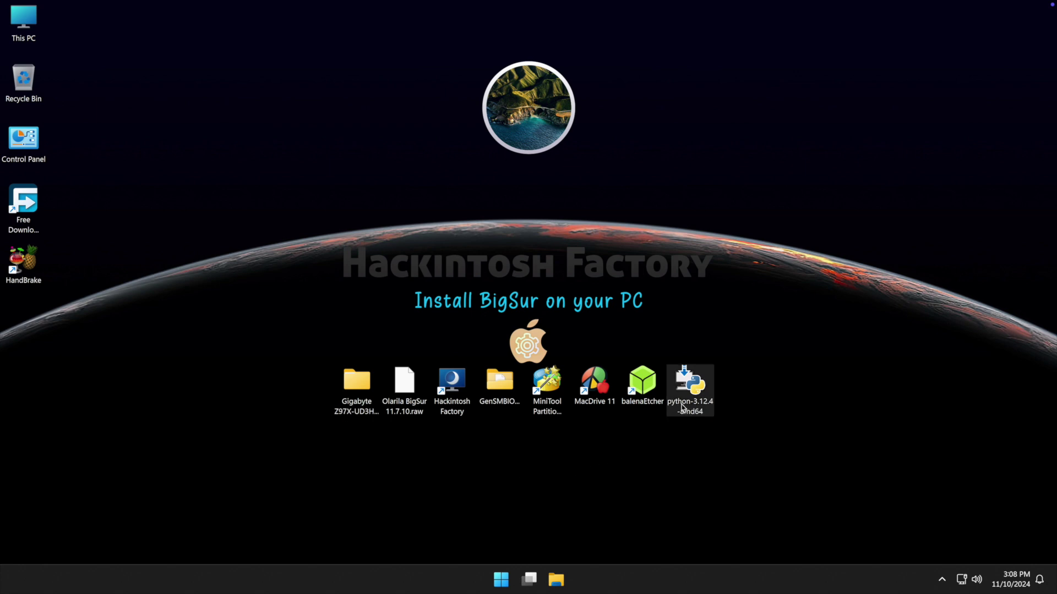
pyautogui.click(646, 408)
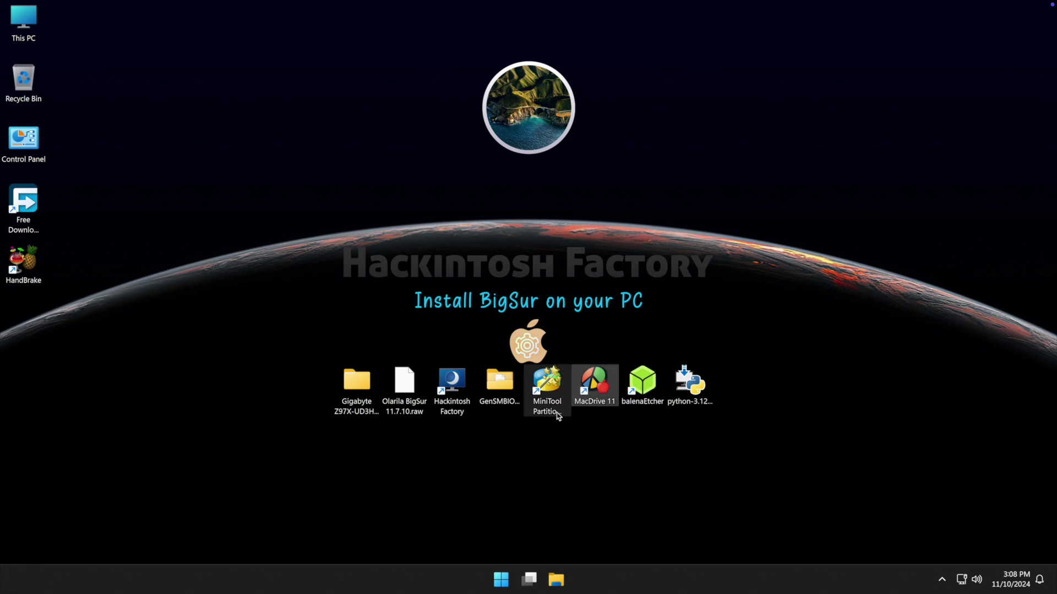
pyautogui.click(548, 405)
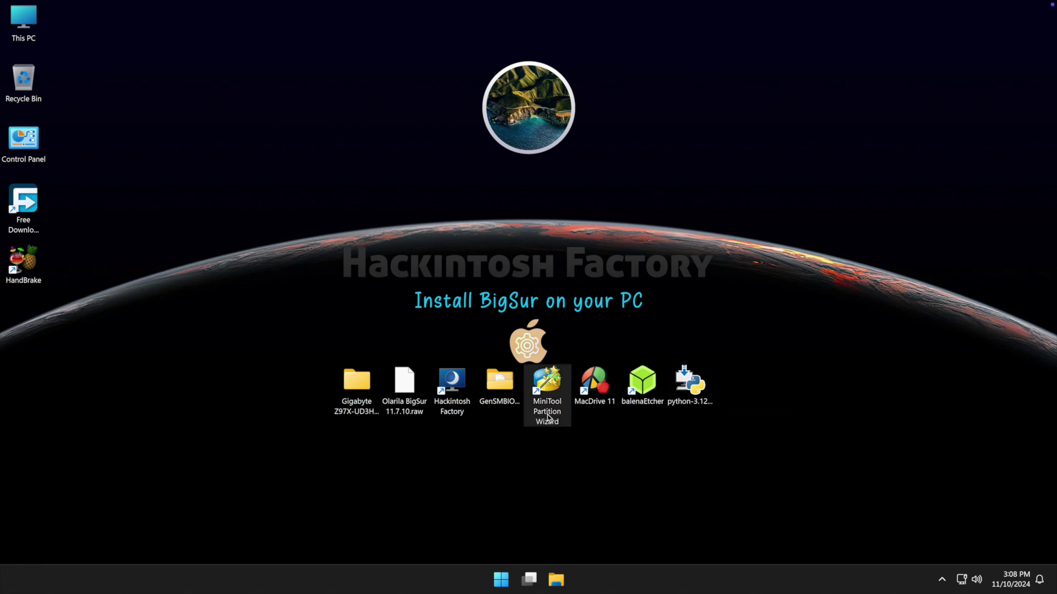
pyautogui.click(500, 410)
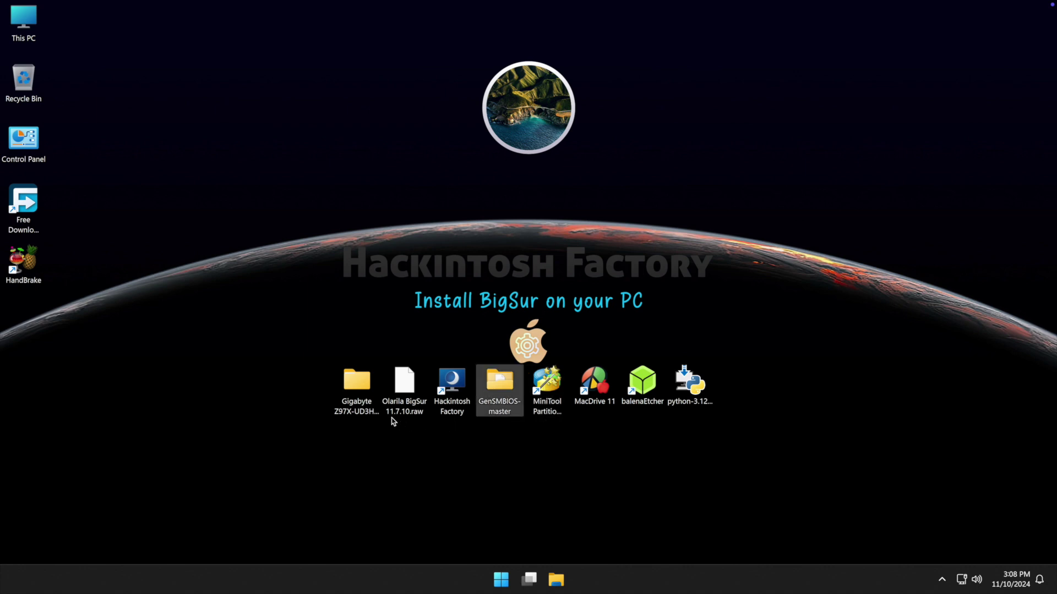
pyautogui.click(359, 421)
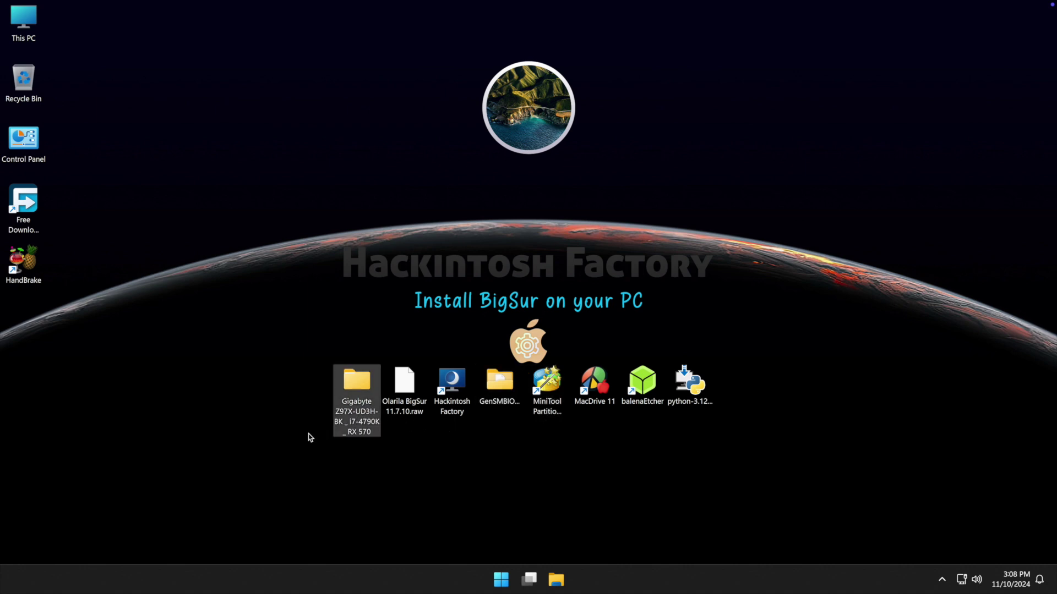
pyautogui.click(309, 437)
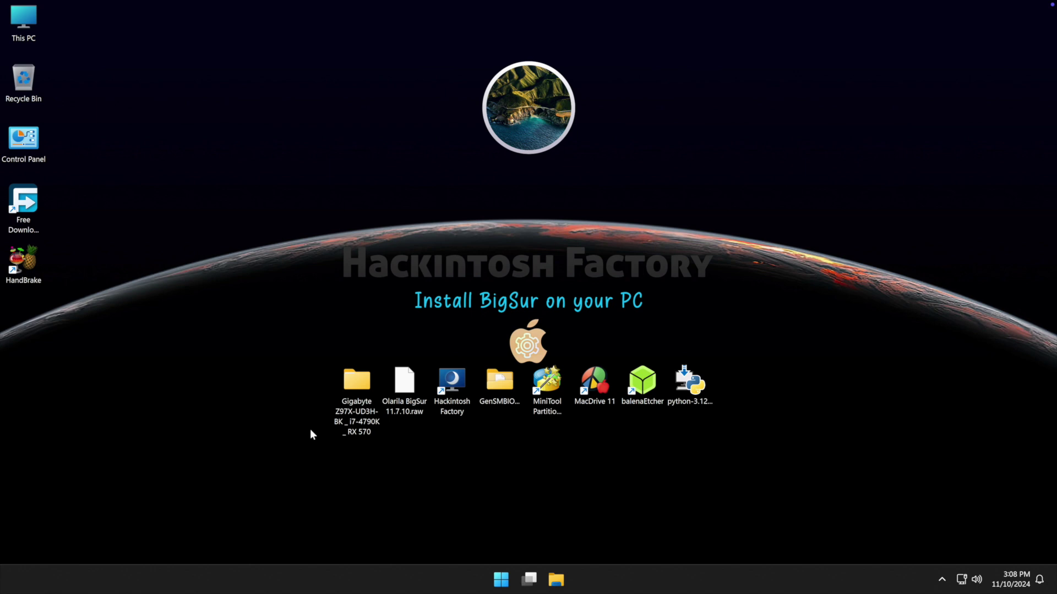
pyautogui.moveTo(310, 430); pyautogui.dragTo(754, 376)
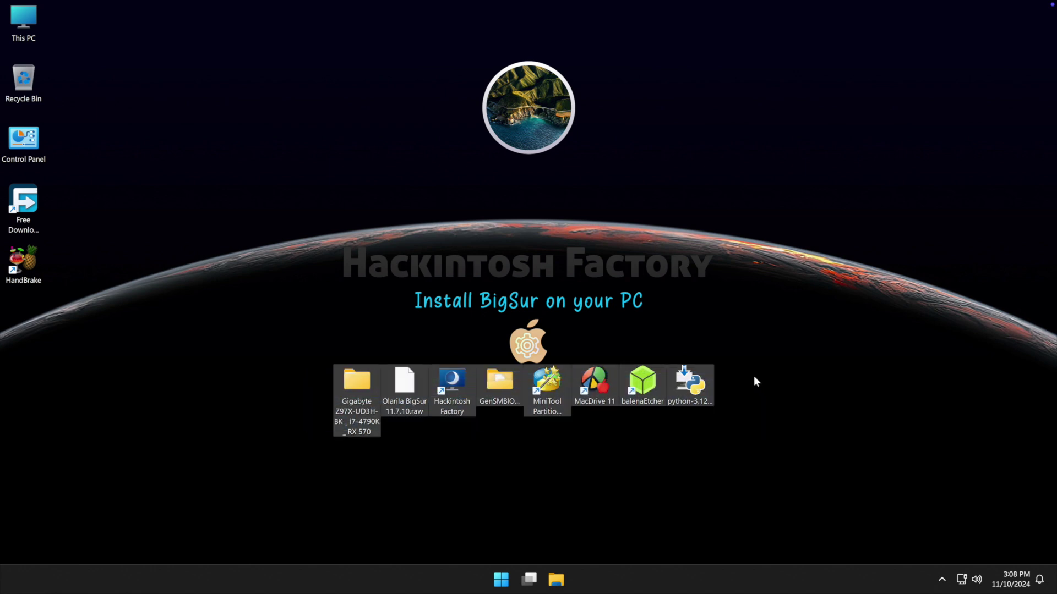
pyautogui.click(754, 375)
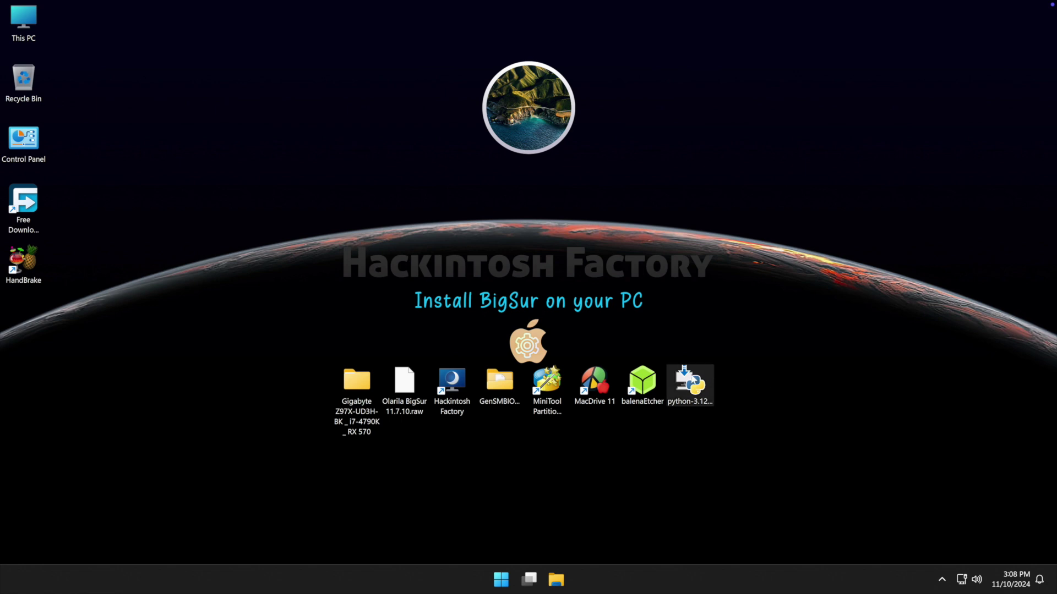
# Launch balenaEtcher and load the BigSur 11.7.10.raw image from file.
pyautogui.doubleClick(643, 380)
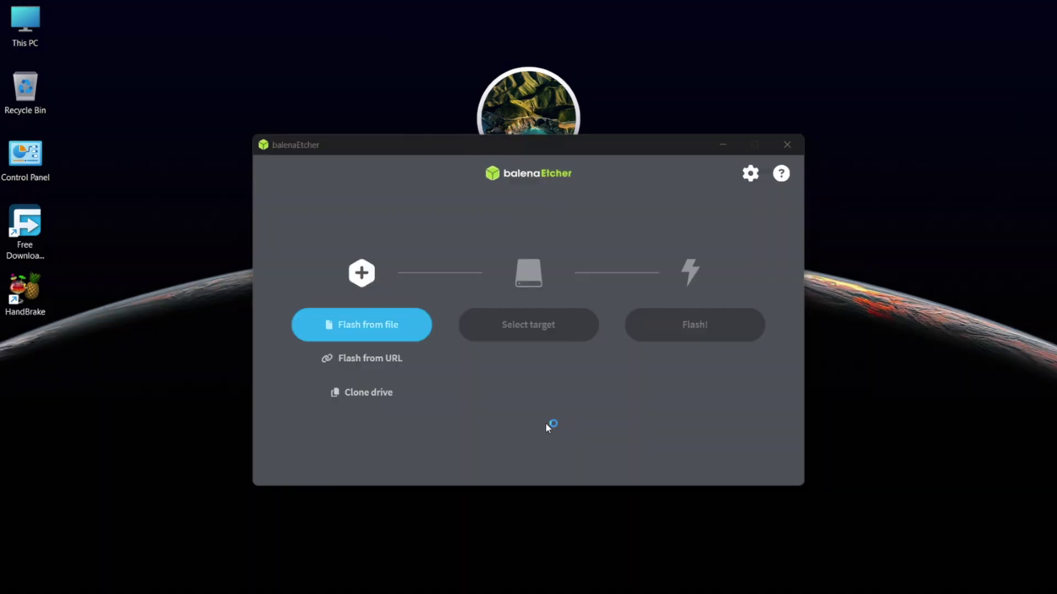
pyautogui.click(406, 334)
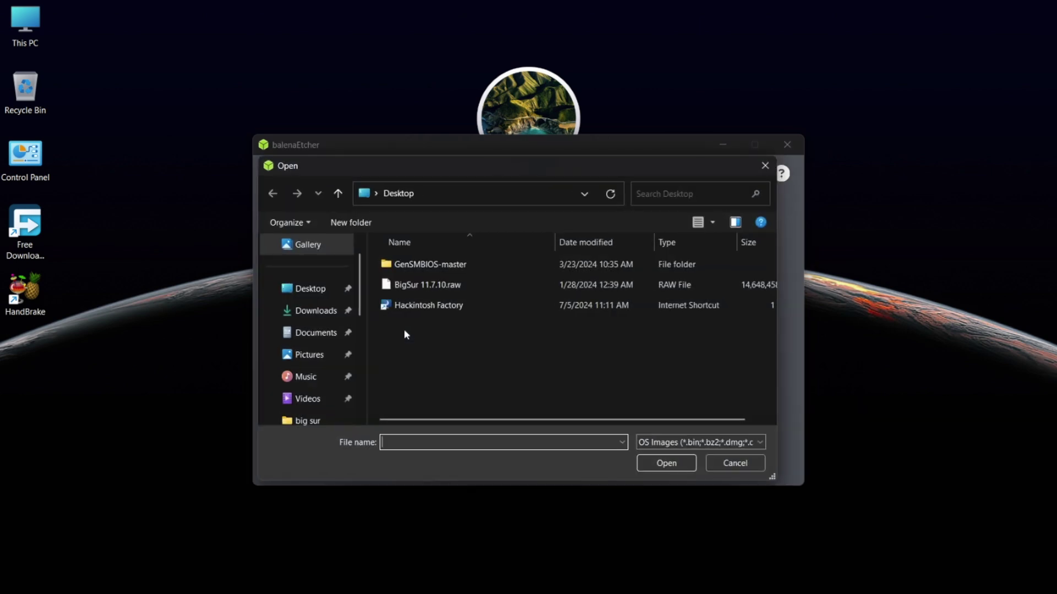
pyautogui.doubleClick(416, 291)
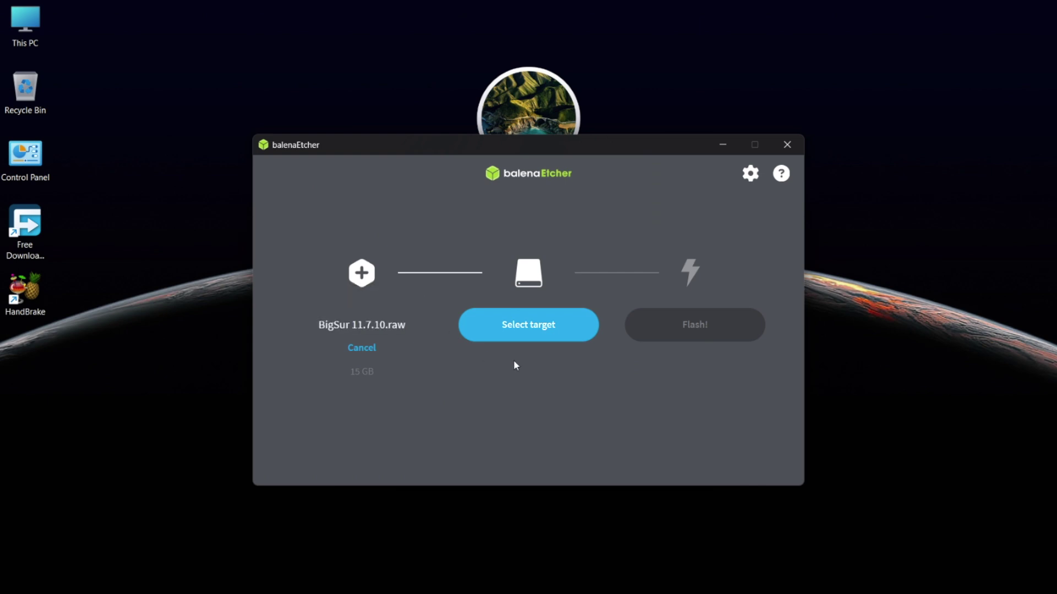
# Choose the 30.8 GB USB SanDisk drive as the target and start flashing.
pyautogui.click(535, 340)
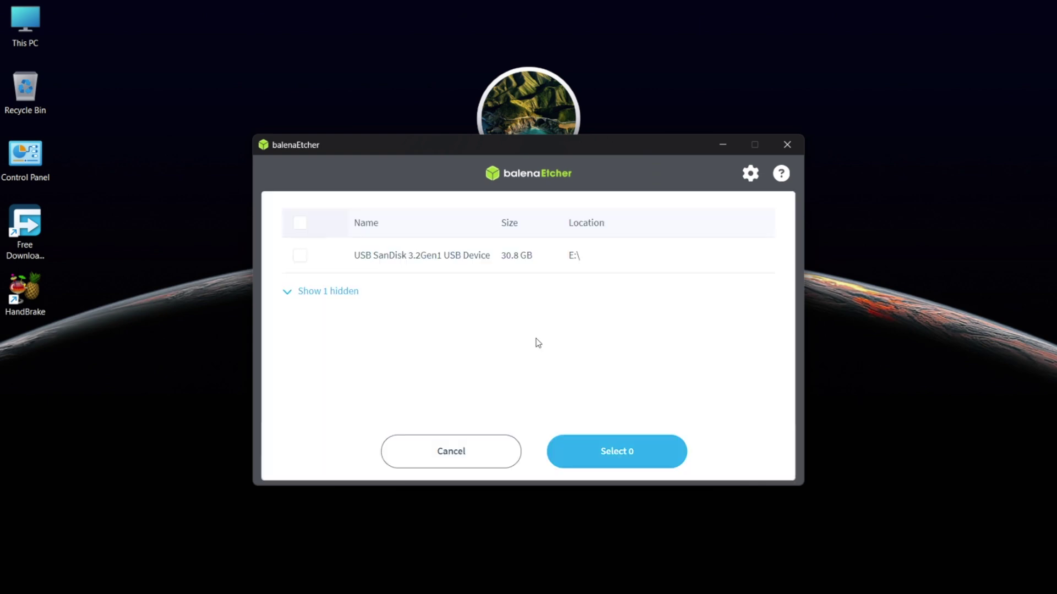
pyautogui.click(482, 267)
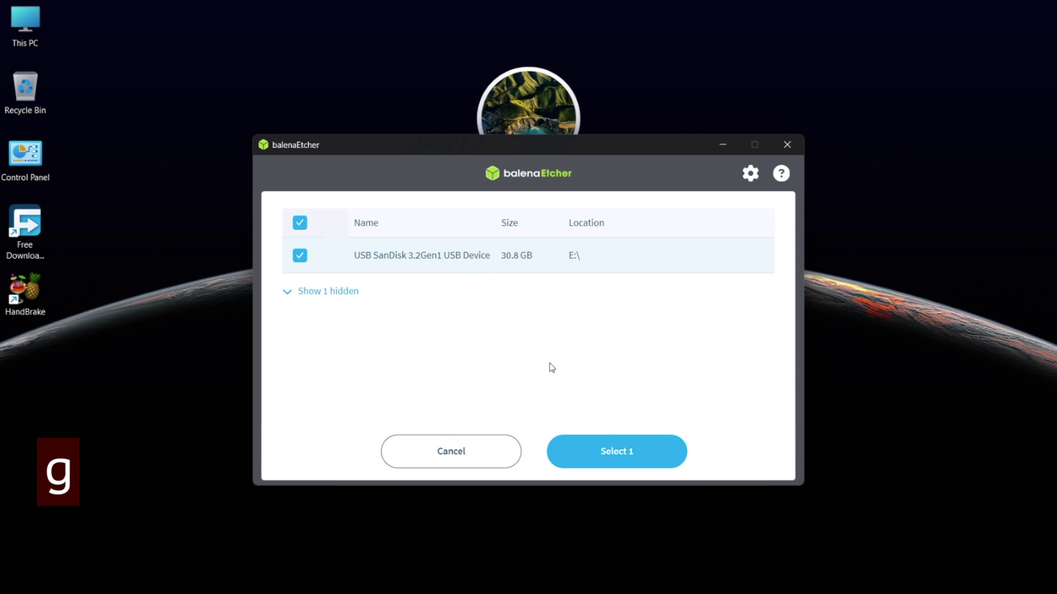
pyautogui.click(660, 451)
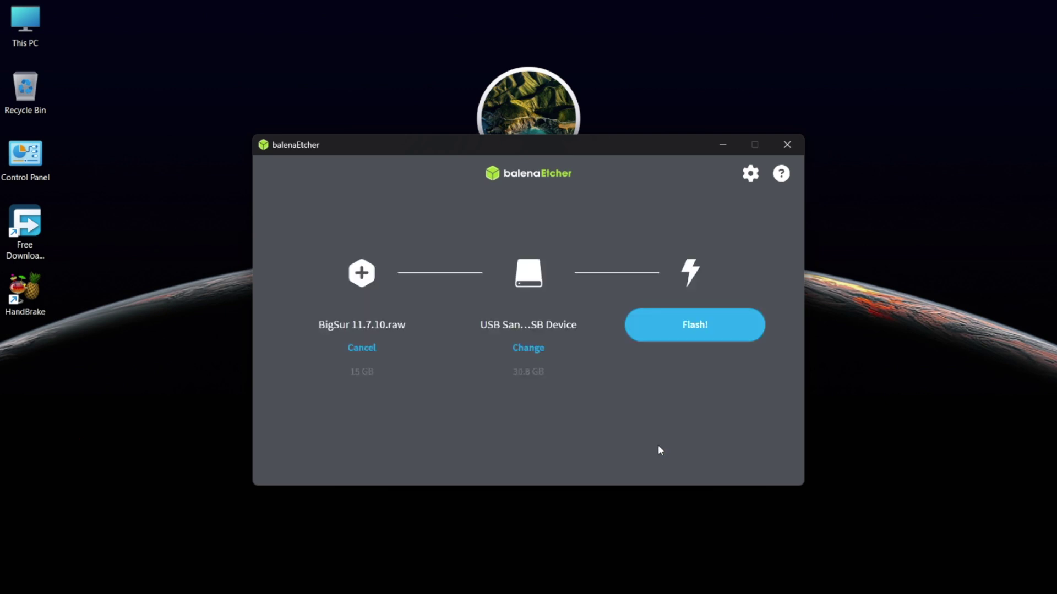
pyautogui.click(693, 337)
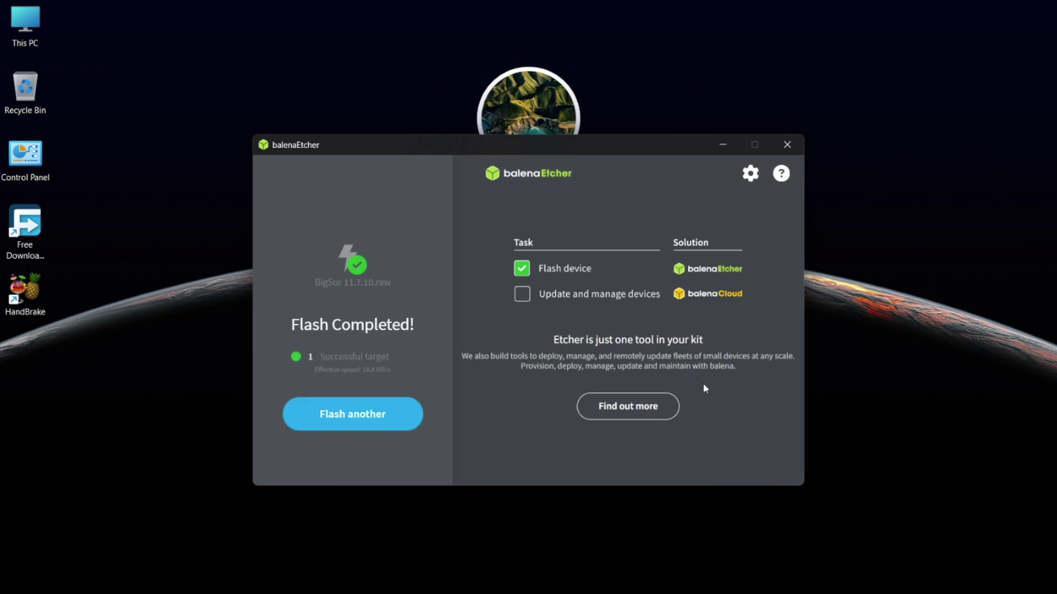
# Close balenaEtcher once it reports Flash Completed.
pyautogui.click(788, 146)
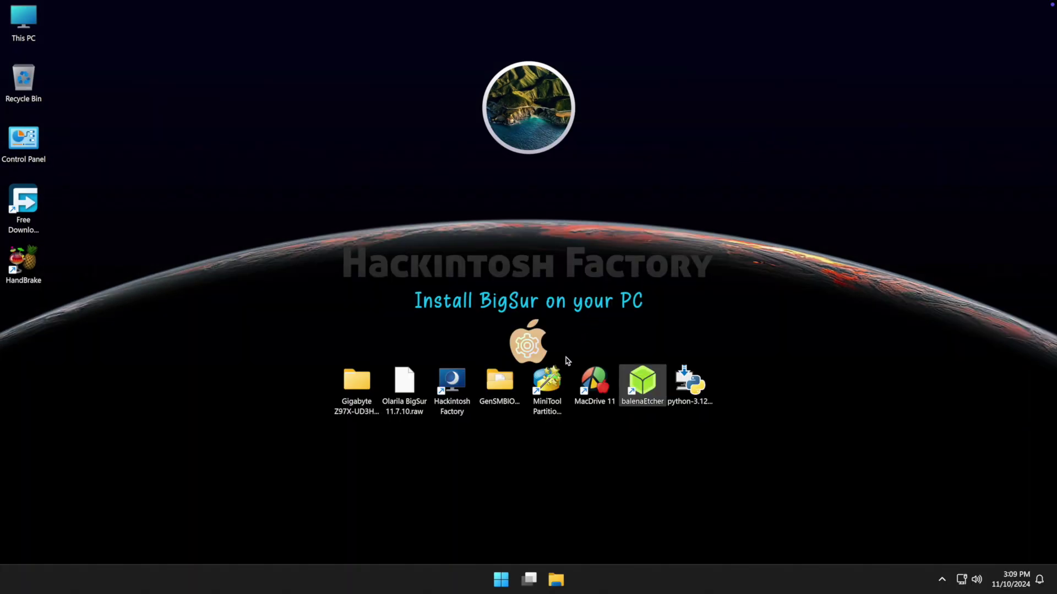
# Launch MiniTool Partition Wizard and assign drive letter F: to the USB's EFI partition.
pyautogui.click(547, 381)
pyautogui.doubleClick(549, 381)
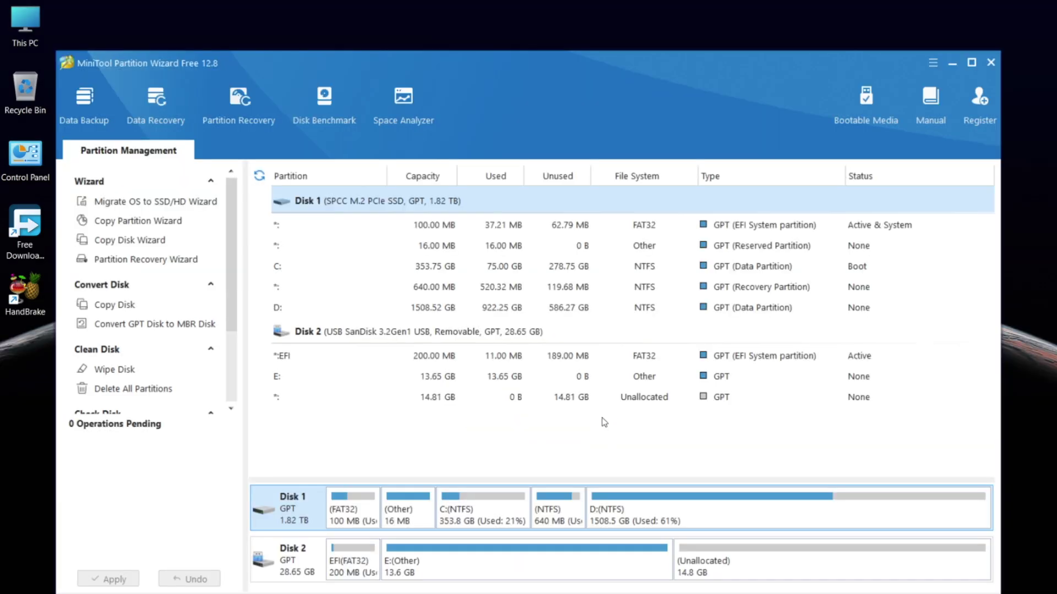
pyautogui.click(368, 358)
pyautogui.rightClick(368, 357)
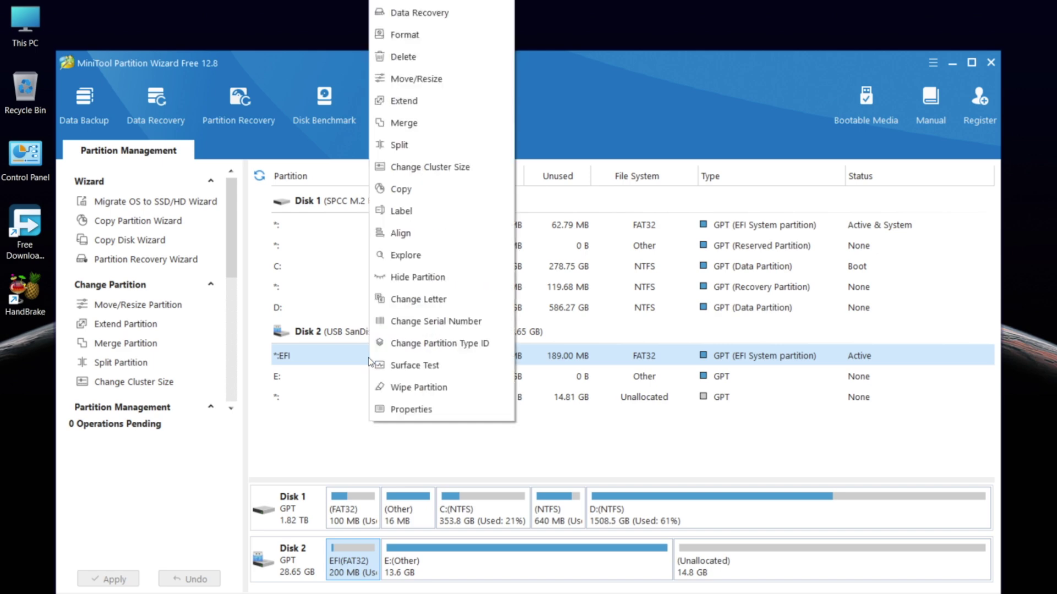
pyautogui.click(421, 300)
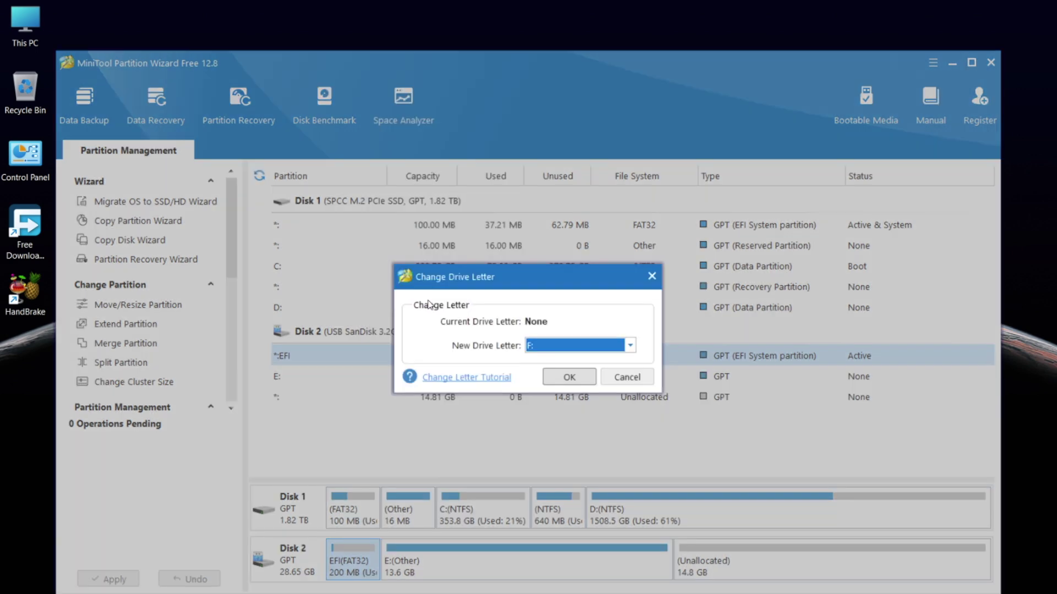
pyautogui.click(552, 377)
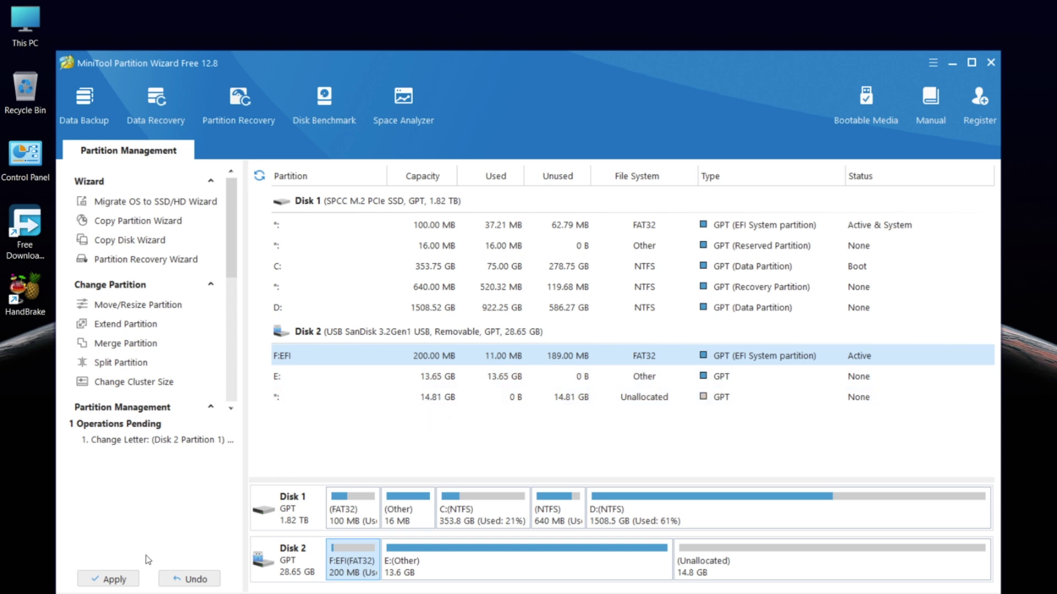
# Apply the pending letter change, dismiss the success message, and quit MiniTool.
pyautogui.click(131, 580)
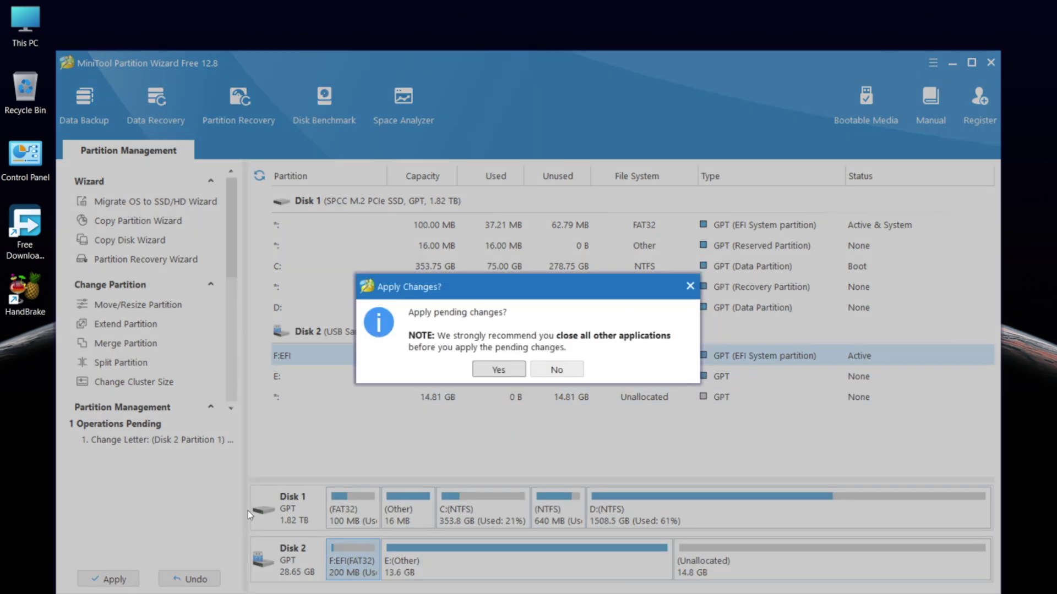
pyautogui.click(491, 369)
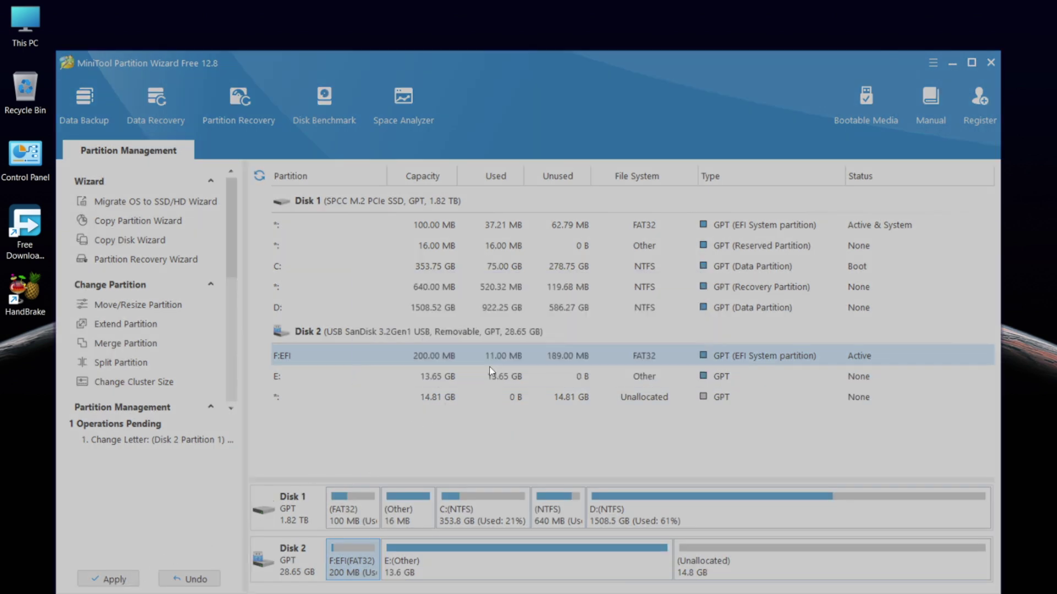
pyautogui.click(522, 361)
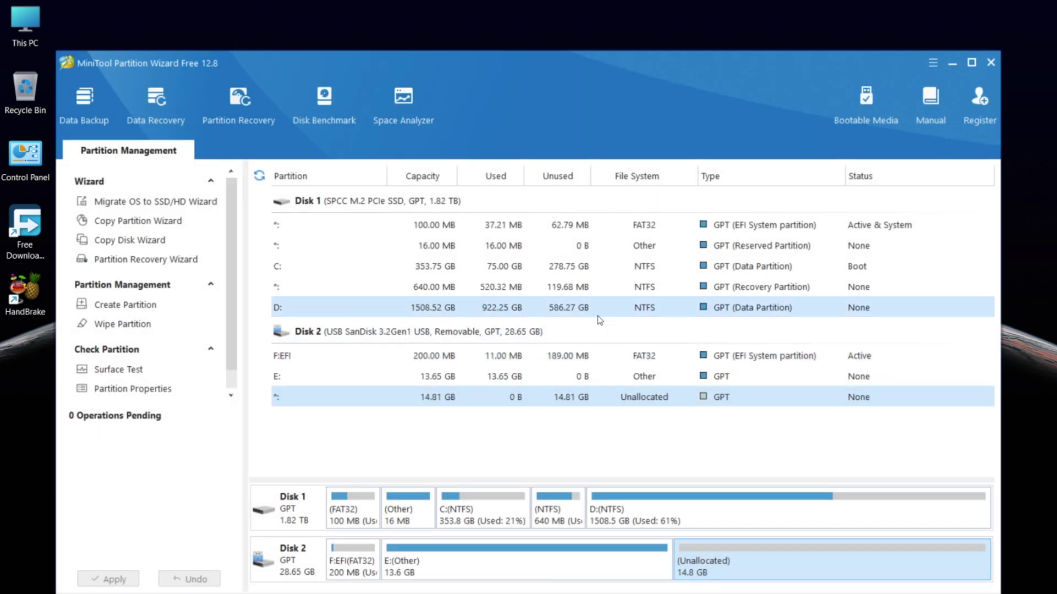
pyautogui.click(987, 67)
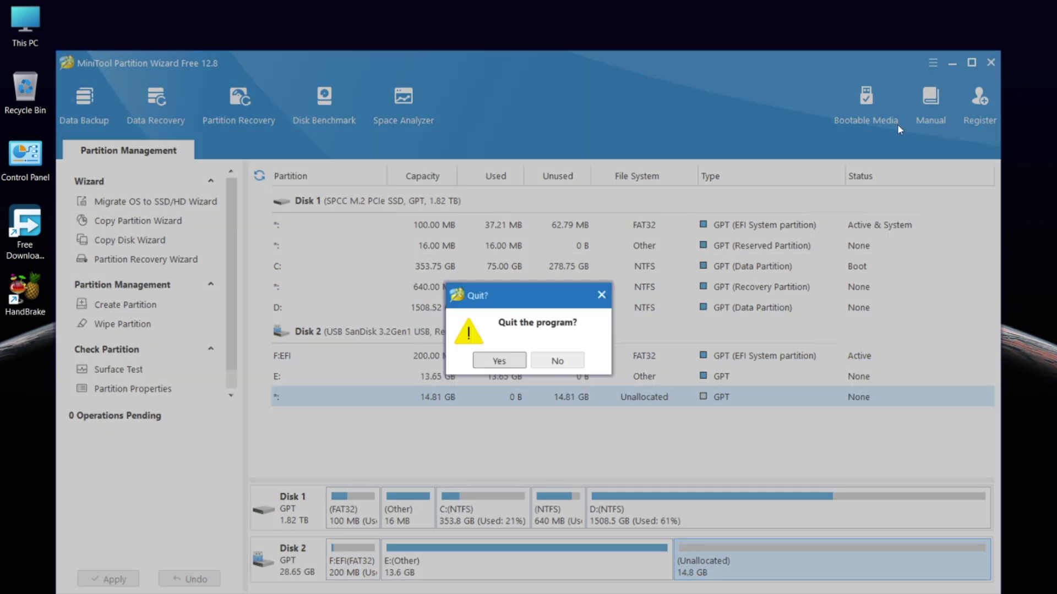
pyautogui.click(500, 360)
# Try opening EFI (F:), continue past the access prompt, and open its security settings.
pyautogui.doubleClick(518, 333)
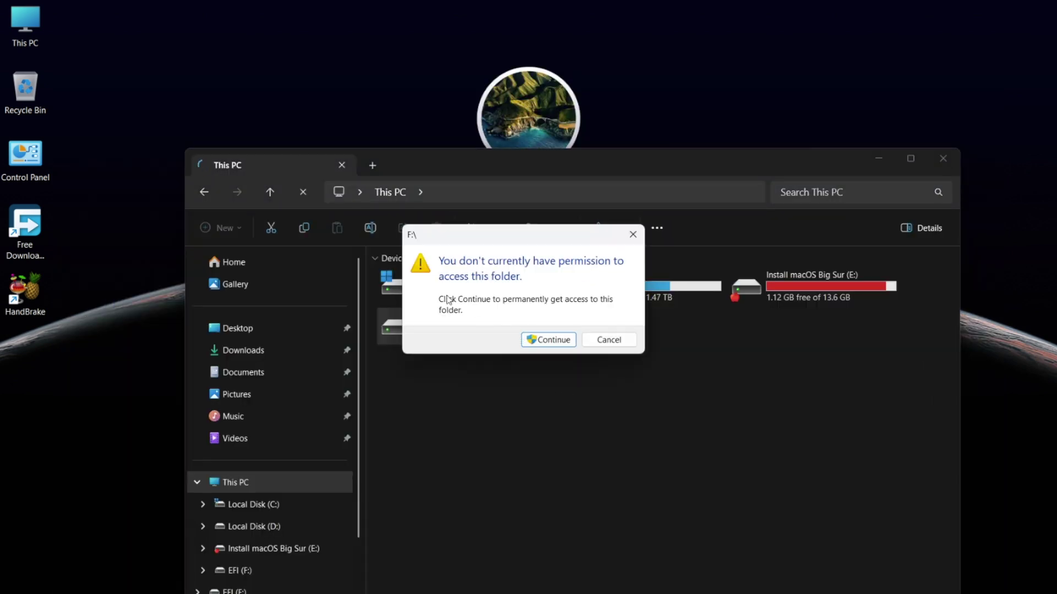
pyautogui.click(544, 339)
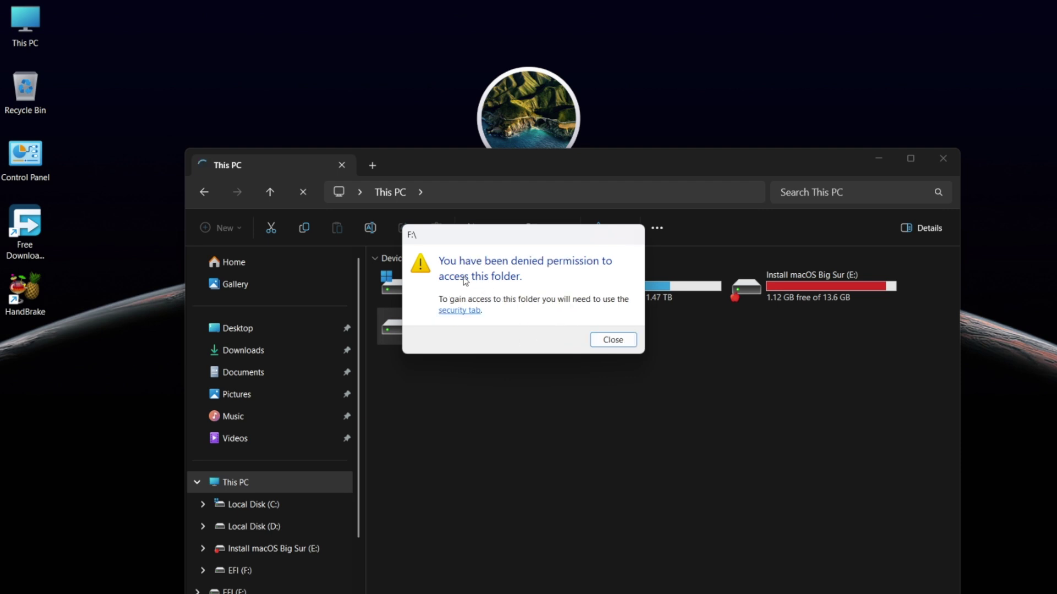
pyautogui.click(466, 317)
# Browse the drive's Properties tabs, close them and the access-denied warning, then open Start.
pyautogui.click(524, 327)
pyautogui.click(560, 327)
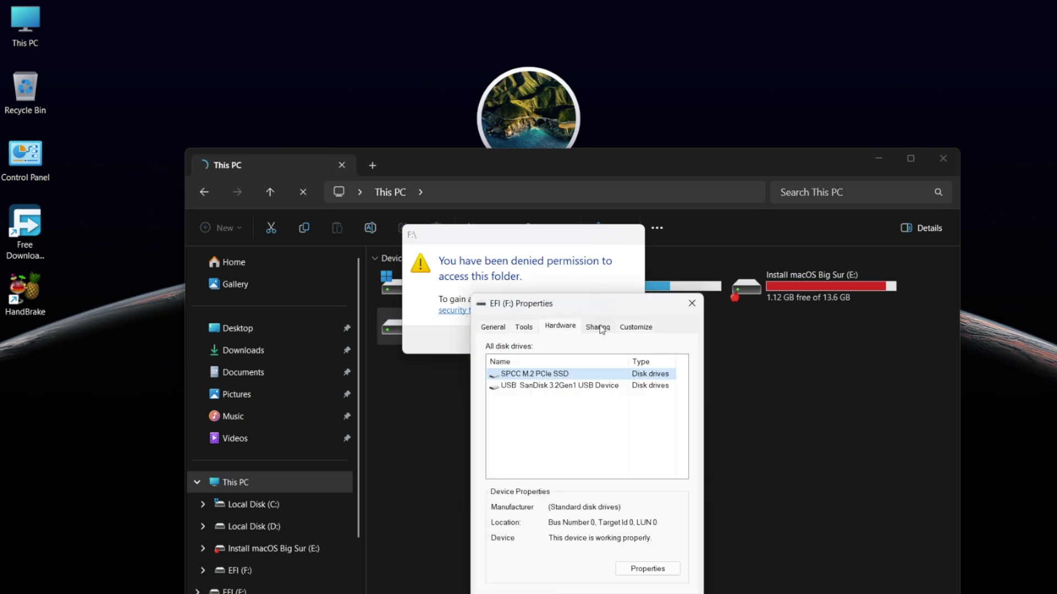
pyautogui.click(598, 327)
pyautogui.click(636, 325)
pyautogui.click(498, 326)
pyautogui.click(692, 303)
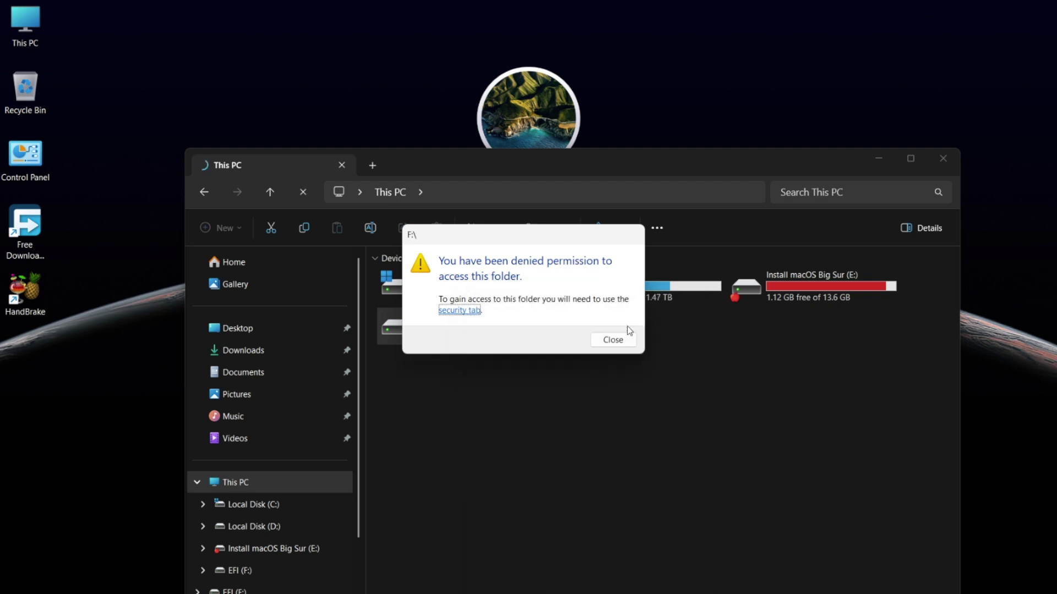
pyautogui.click(605, 340)
pyautogui.click(490, 588)
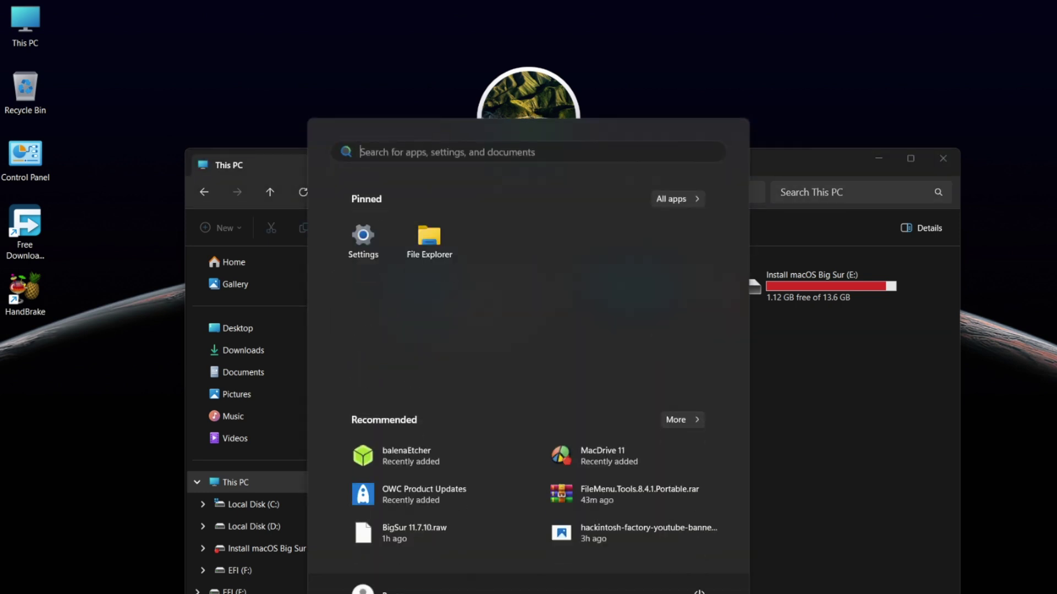
# Open the Group Policy Editor via 'gr' and expand Windows Settings > Security Settings.
pyautogui.write('gr')
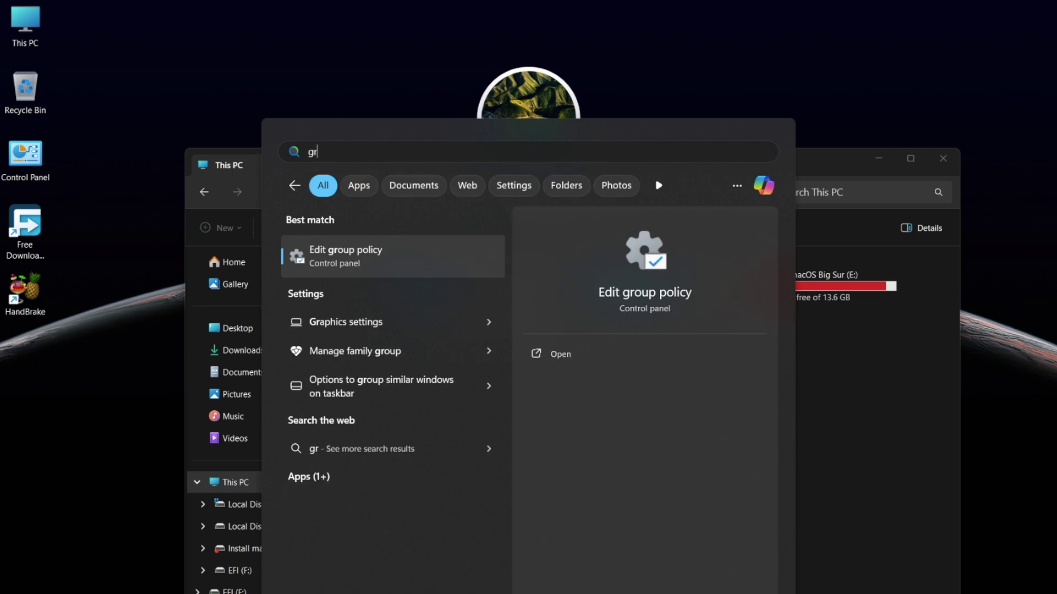
pyautogui.press('Return')
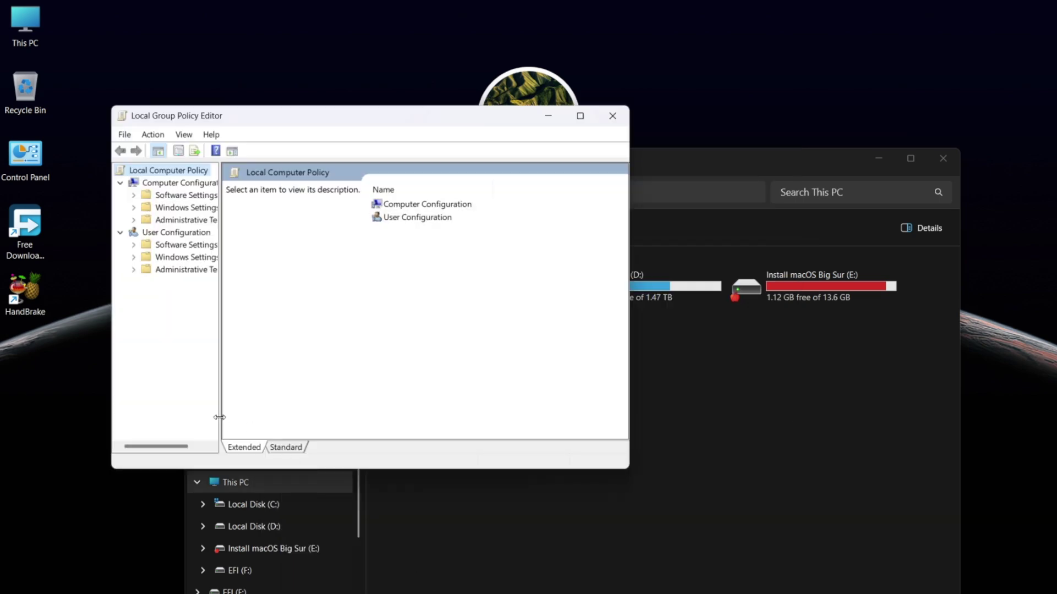
pyautogui.moveTo(221, 419); pyautogui.dragTo(268, 421)
pyautogui.click(133, 207)
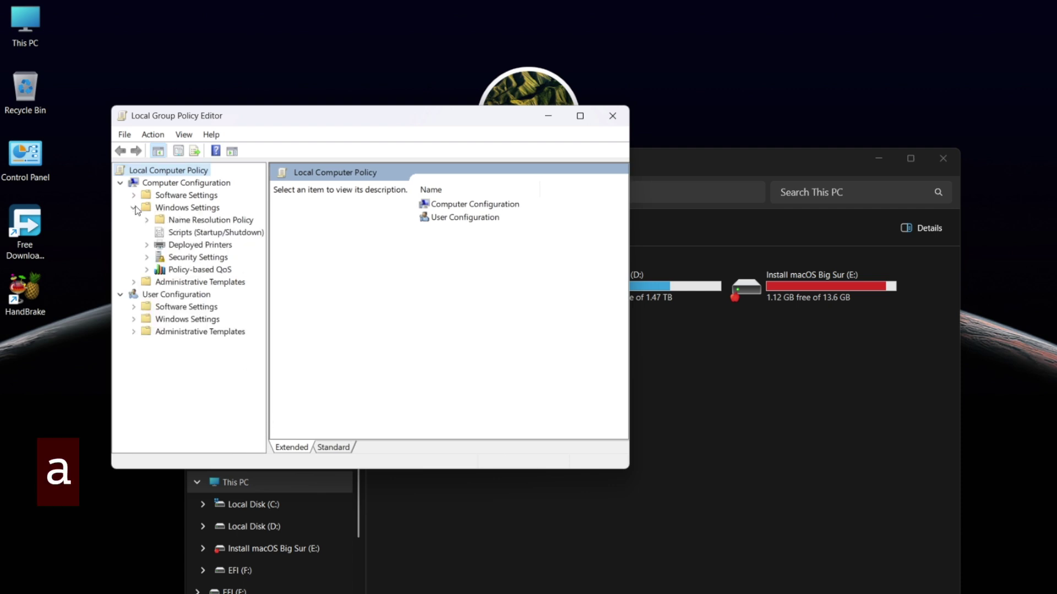
pyautogui.click(147, 258)
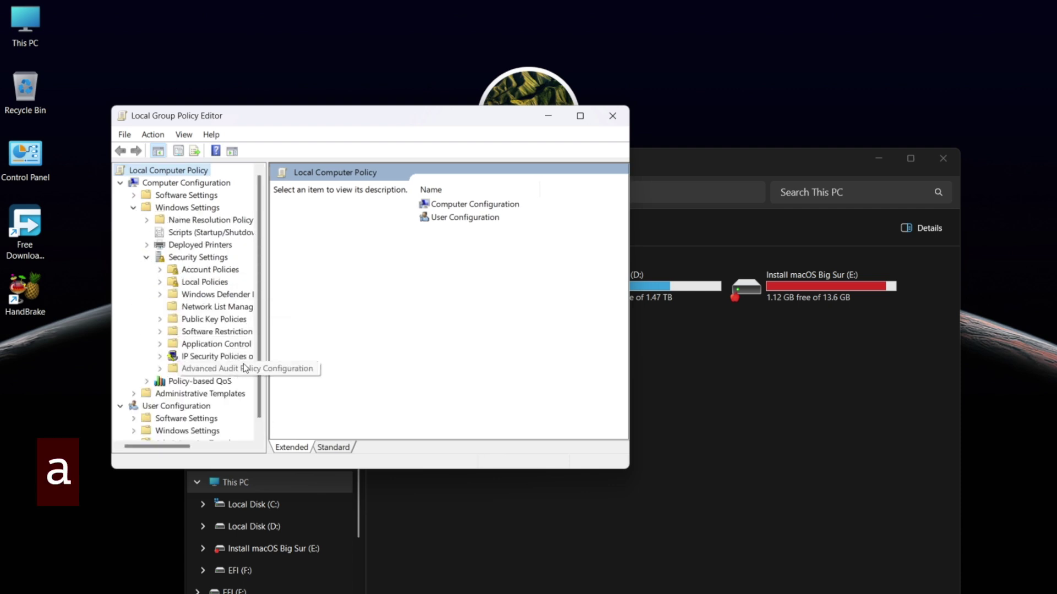
pyautogui.moveTo(268, 382); pyautogui.dragTo(328, 381)
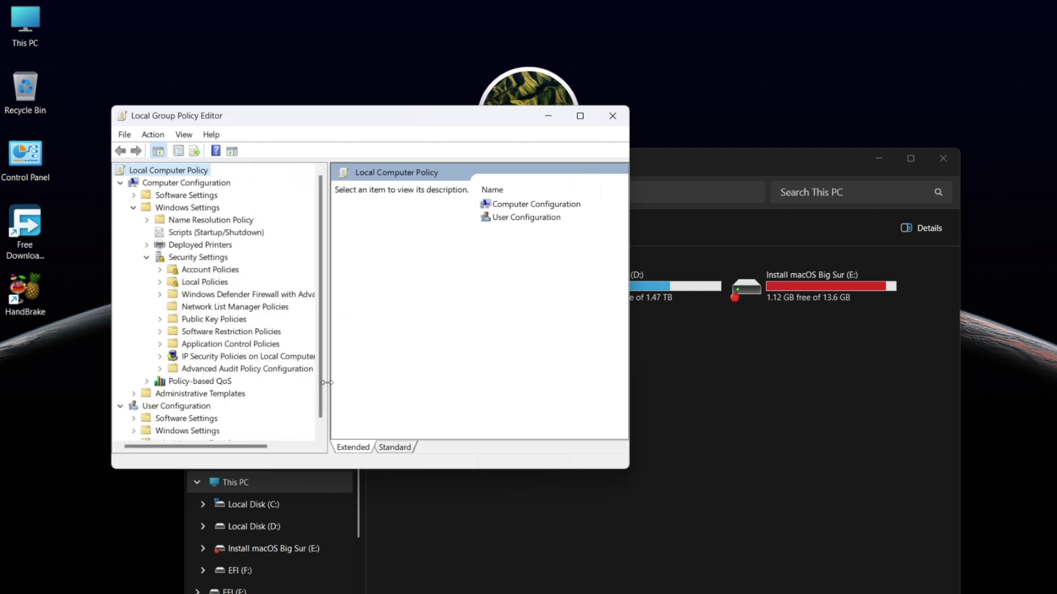
# Show Local Policies > Security Options in an enlarged window, scrolled to the UAC policies.
pyautogui.click(159, 281)
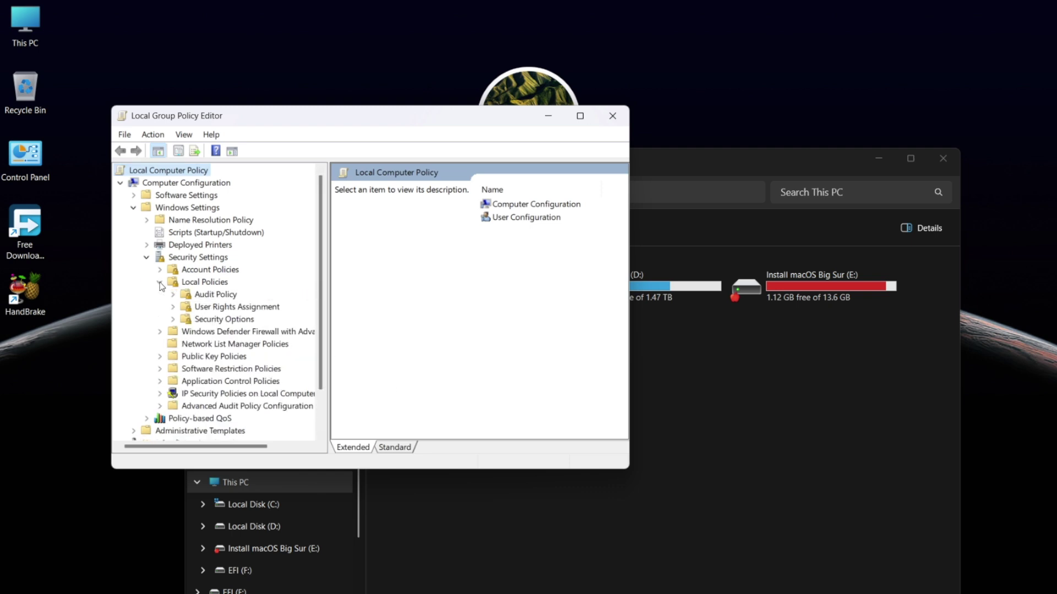
pyautogui.click(196, 320)
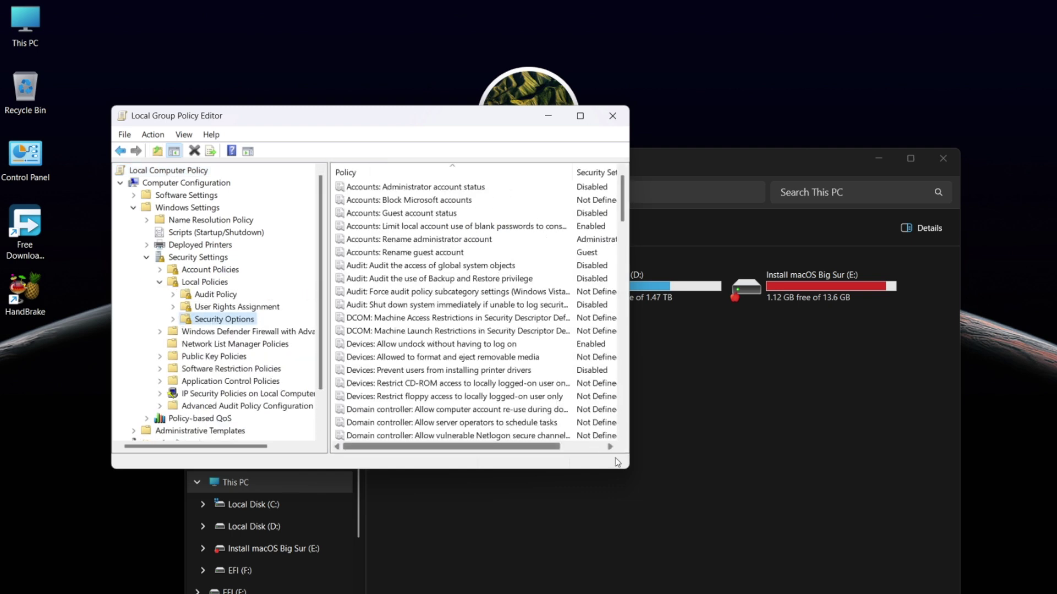
pyautogui.moveTo(629, 469); pyautogui.dragTo(753, 552)
pyautogui.scroll(-20, 602, 461)
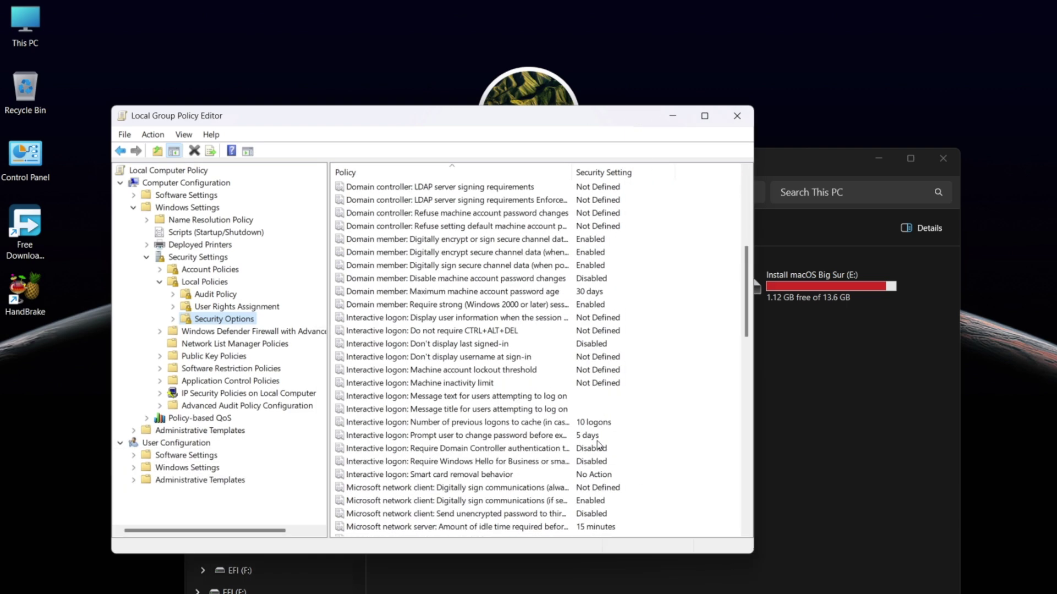
pyautogui.scroll(-6, 602, 461)
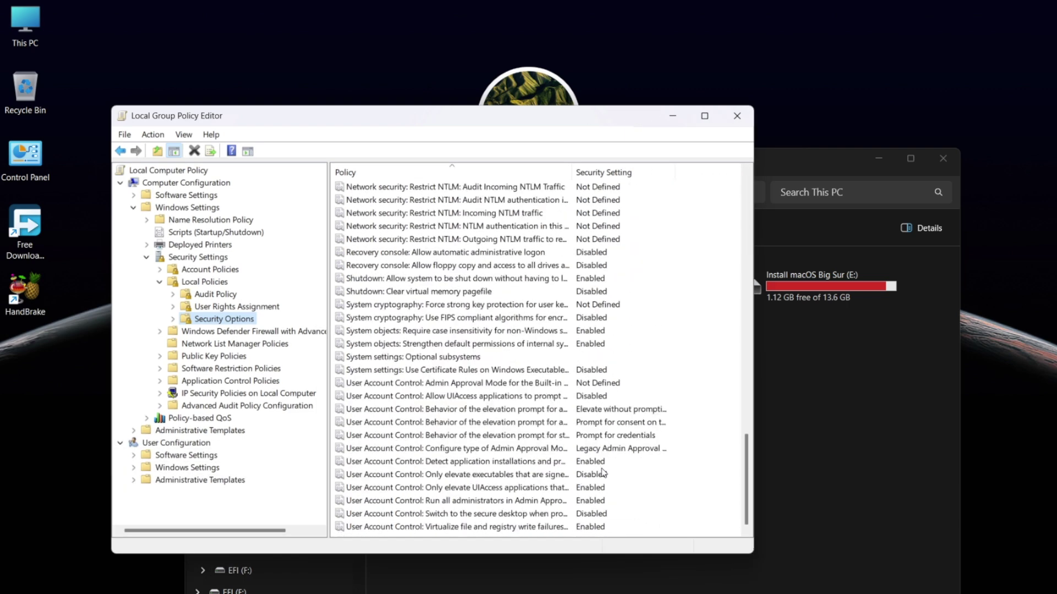
# Set 'Admin Approval Mode for the Built-in Administrator account' to Disabled.
pyautogui.doubleClick(487, 384)
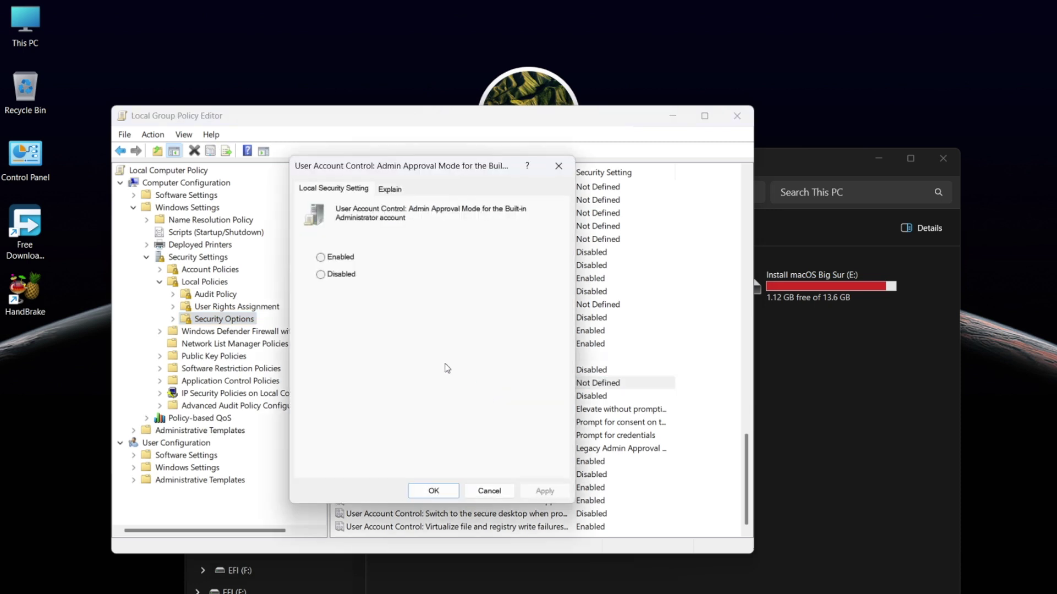
pyautogui.click(338, 275)
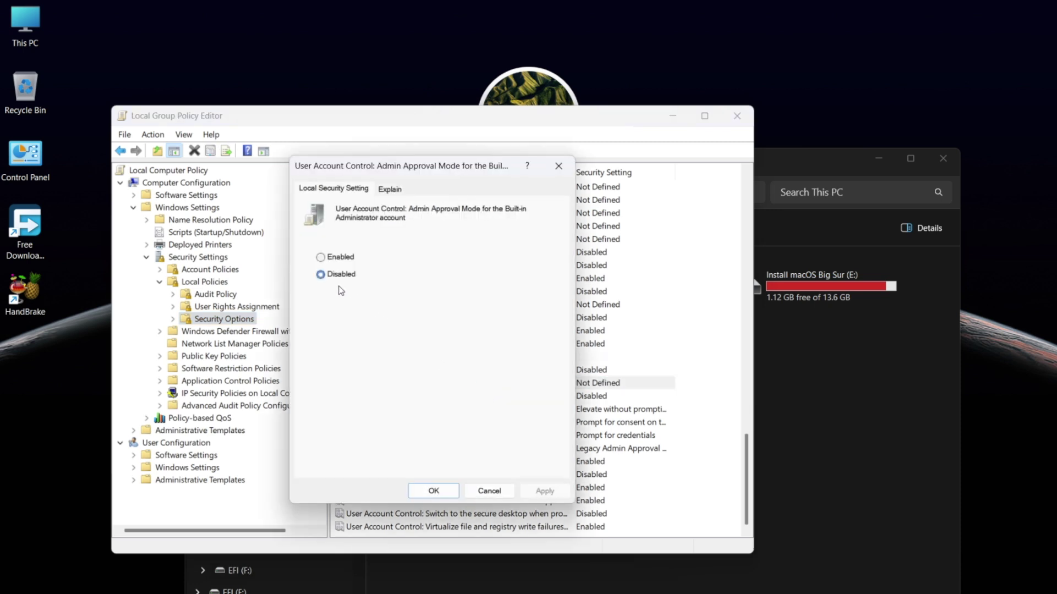
pyautogui.click(434, 490)
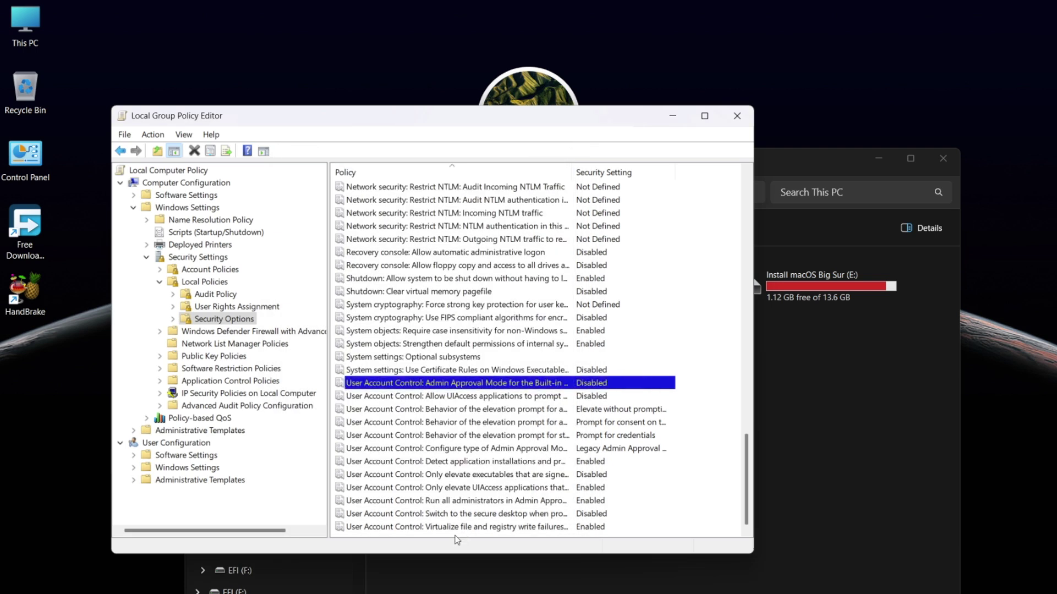
# Set 'Run all administrators in Admin Approval Mode' to Disabled and bring up the restart prompt.
pyautogui.click(460, 502)
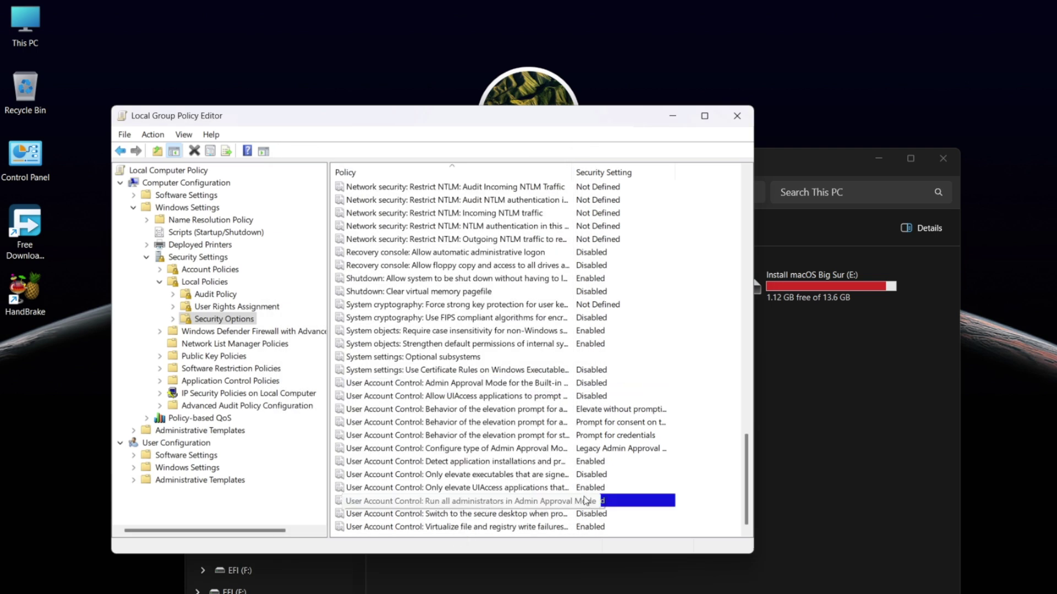
pyautogui.doubleClick(632, 504)
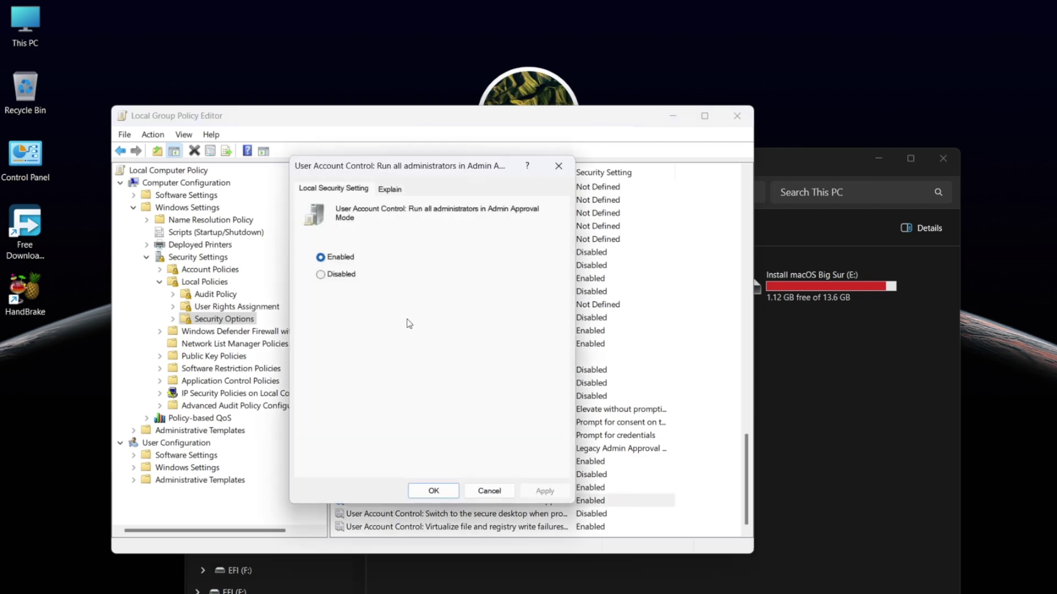
pyautogui.click(321, 275)
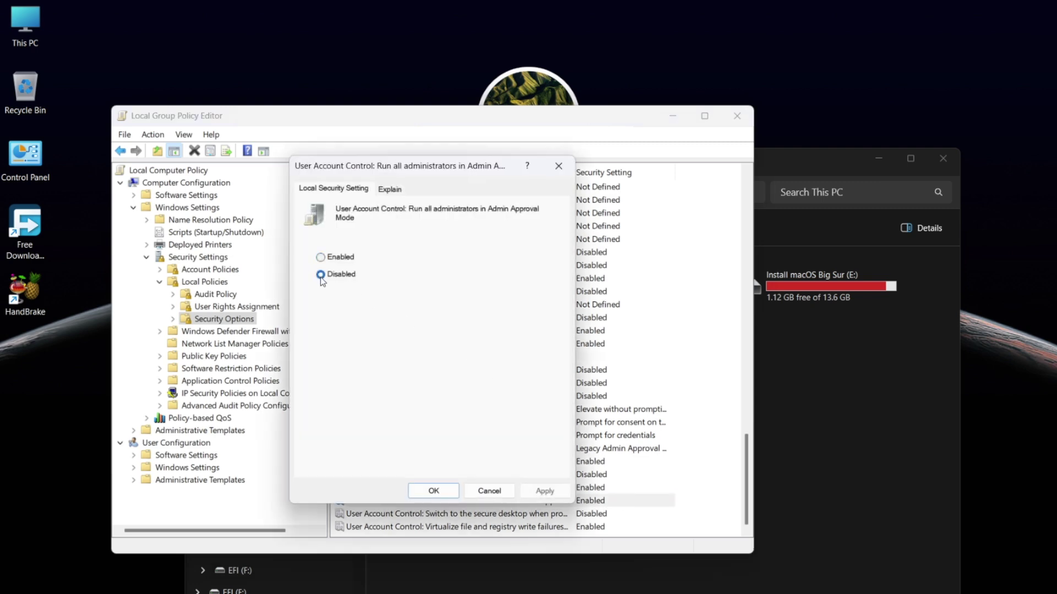
pyautogui.click(433, 491)
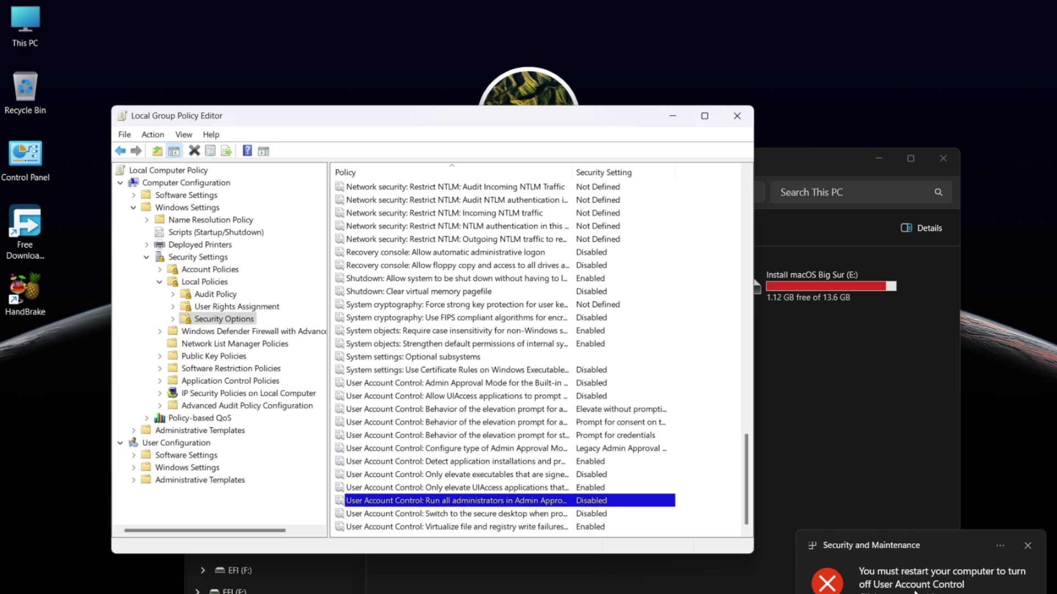
pyautogui.click(915, 590)
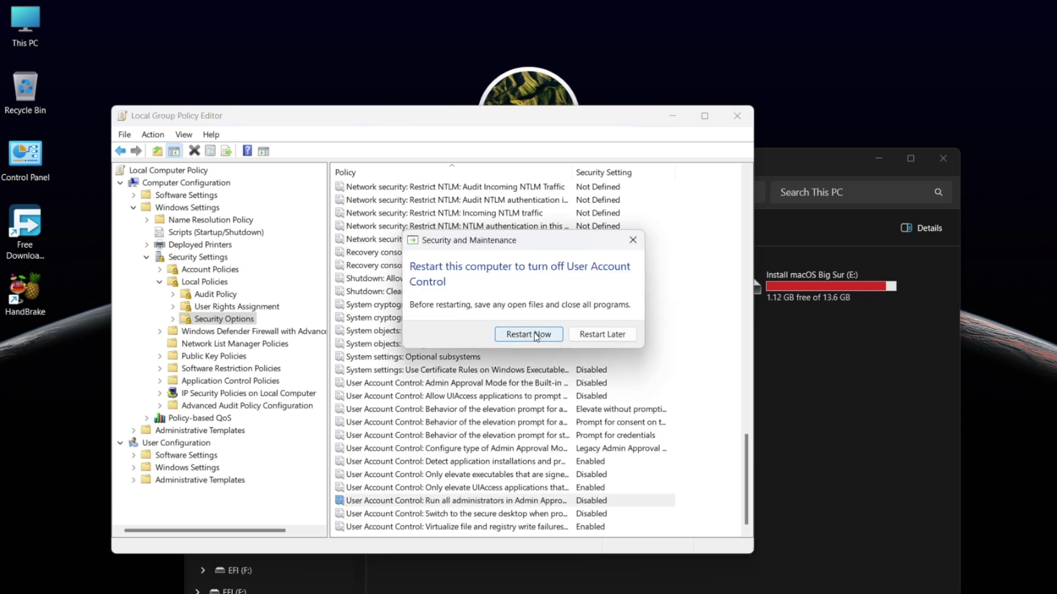
# Confirm Restart Now, then look inside the EFI (F:) and Install macOS Big Sur (E:) drives.
pyautogui.click(556, 337)
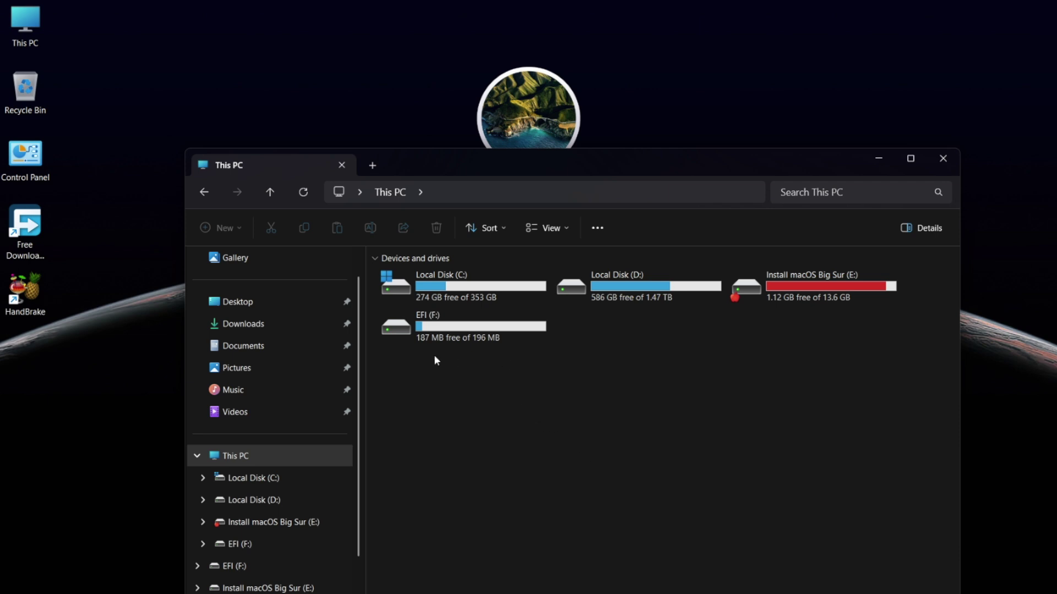
pyautogui.click(427, 334)
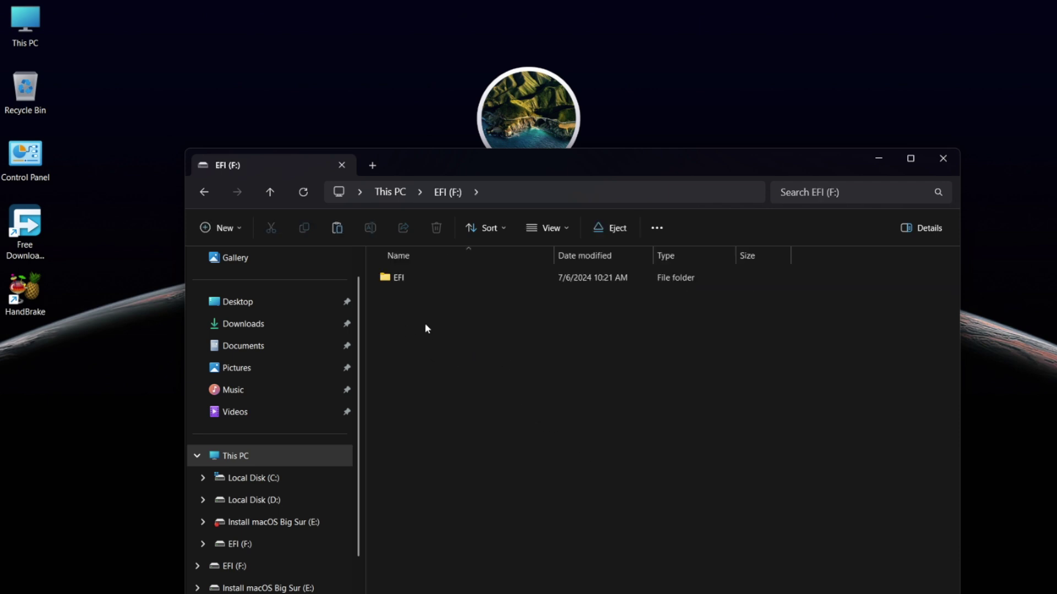
pyautogui.hotkey('alt', 'Left')
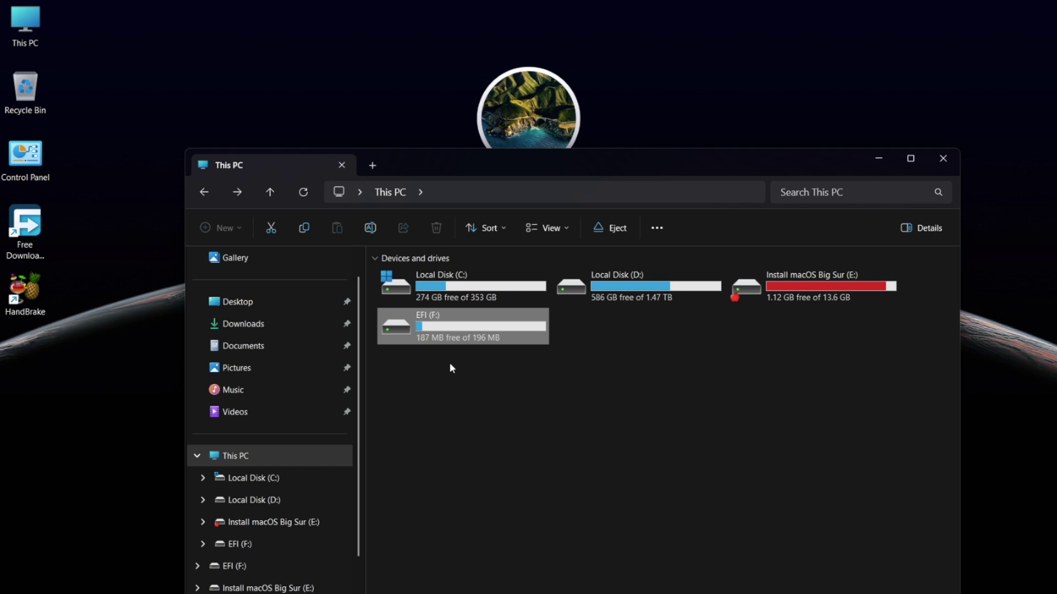
pyautogui.click(487, 386)
pyautogui.doubleClick(767, 297)
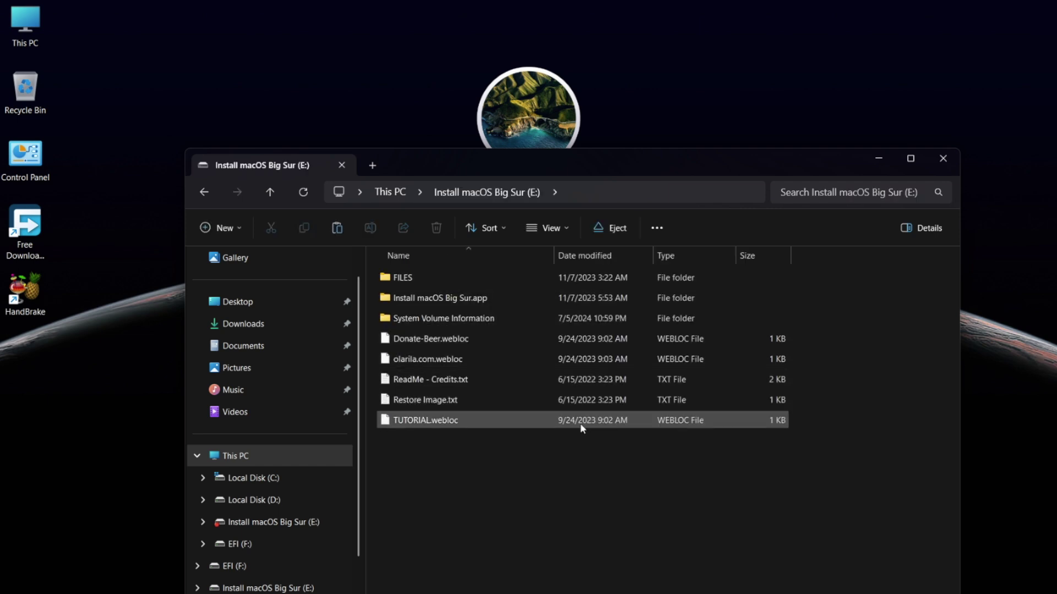
pyautogui.hotkey('alt', 'Left')
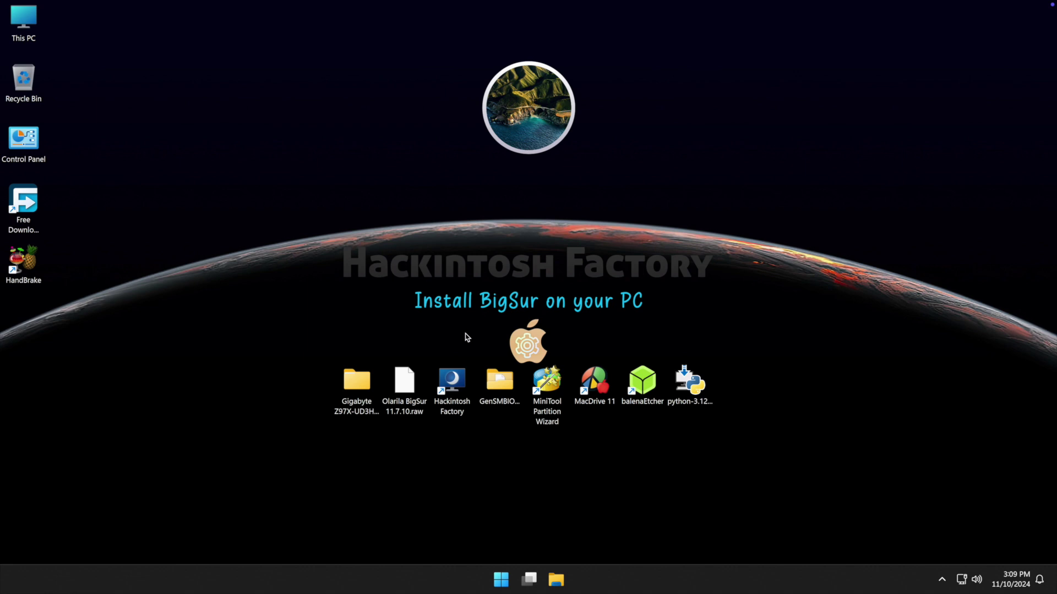
# Copy the EFI folder from the Gigabyte Z97X-UD3H-BK folder.
pyautogui.doubleClick(363, 377)
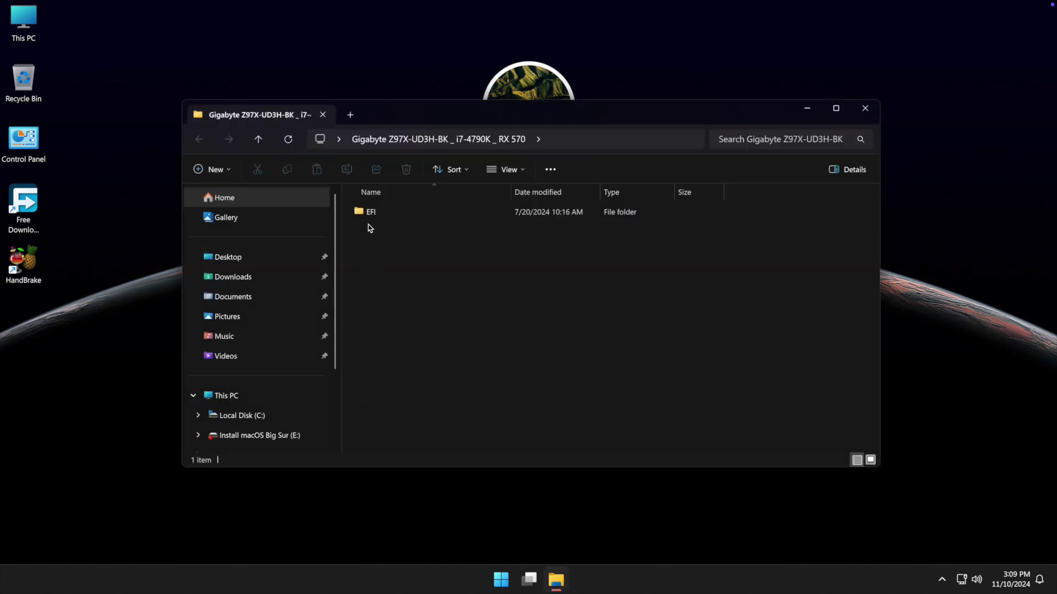
pyautogui.click(368, 213)
pyautogui.rightClick(368, 216)
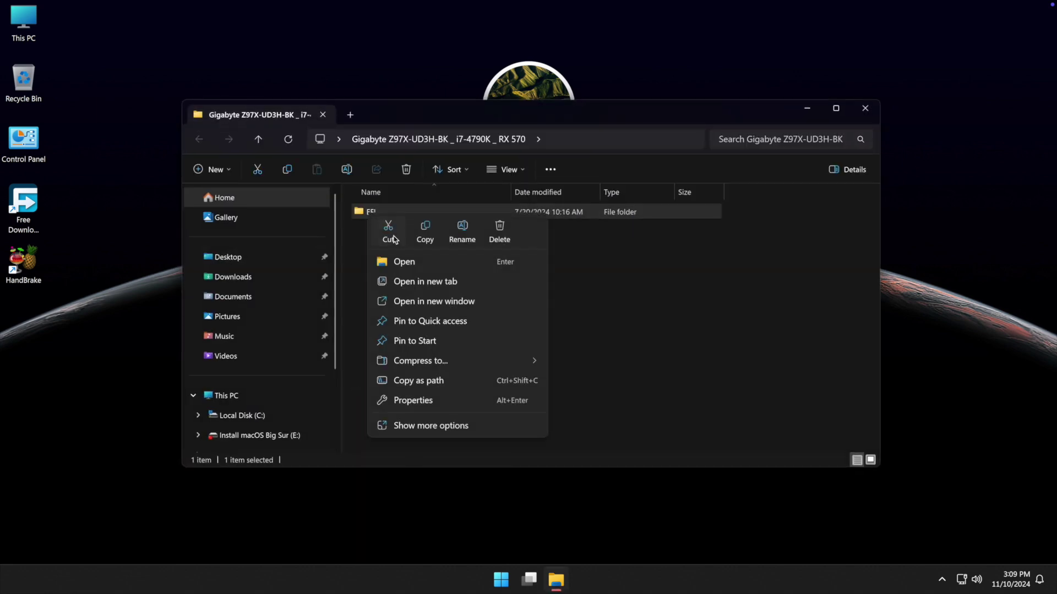
pyautogui.click(425, 234)
# Permanently delete the existing EFI folder on the EFI (F:) drive.
pyautogui.scroll(-2, 330, 365)
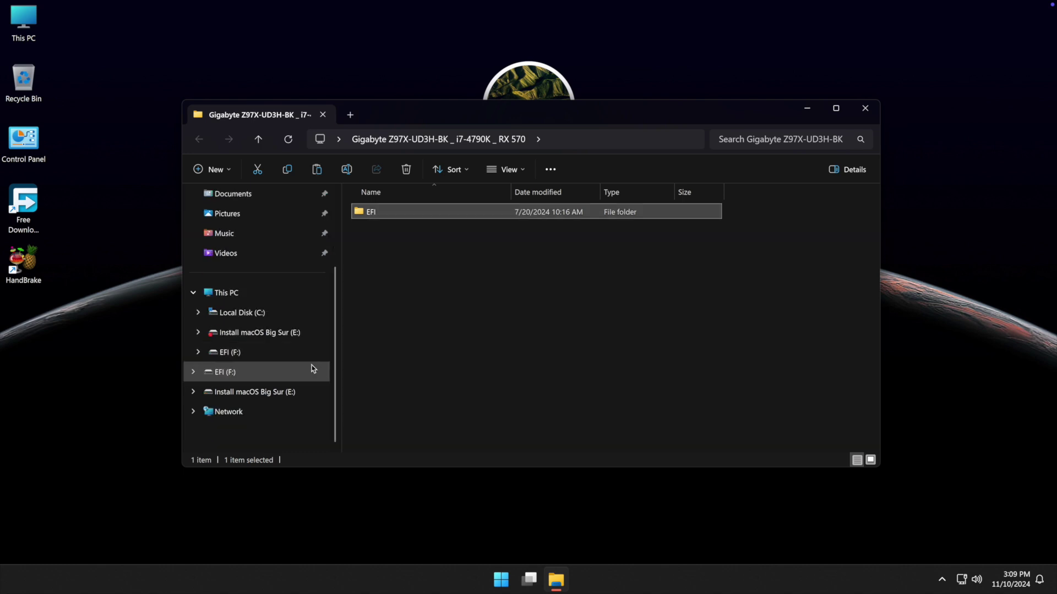
pyautogui.click(228, 353)
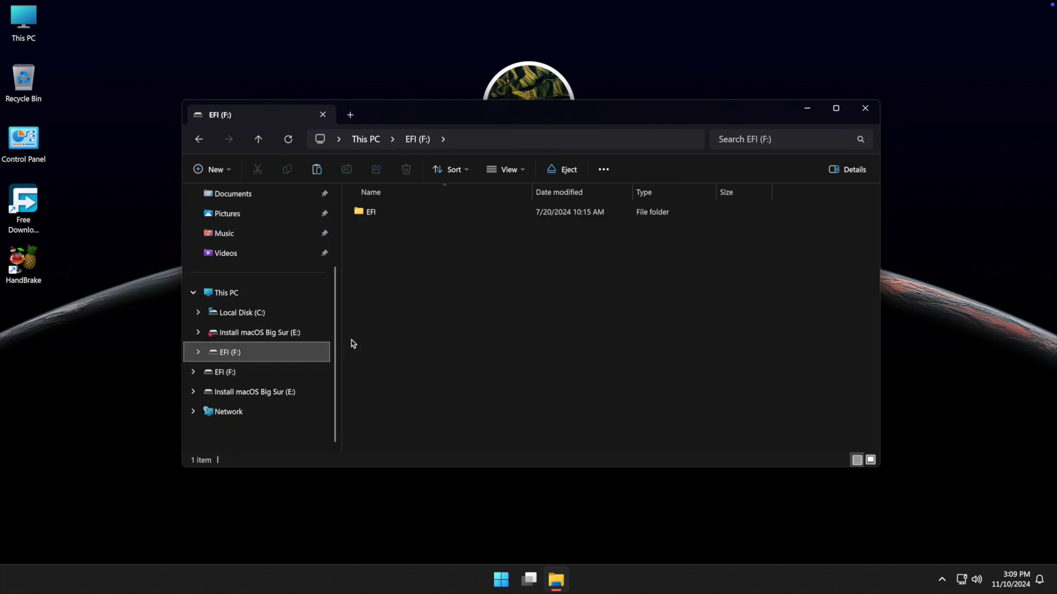
pyautogui.click(370, 212)
pyautogui.hotkey('shift', 'Delete')
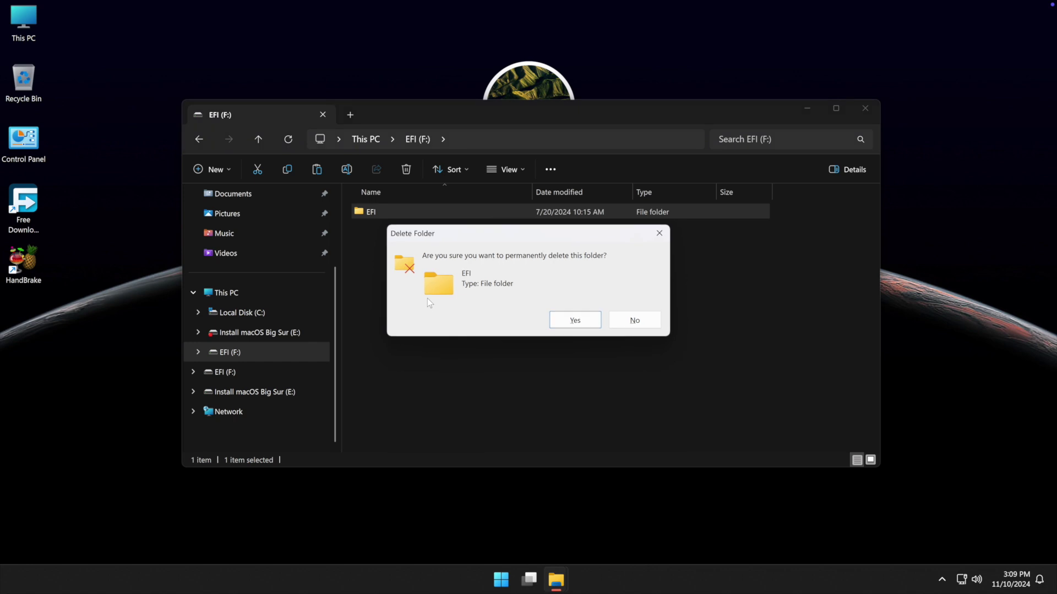
pyautogui.press('Return')
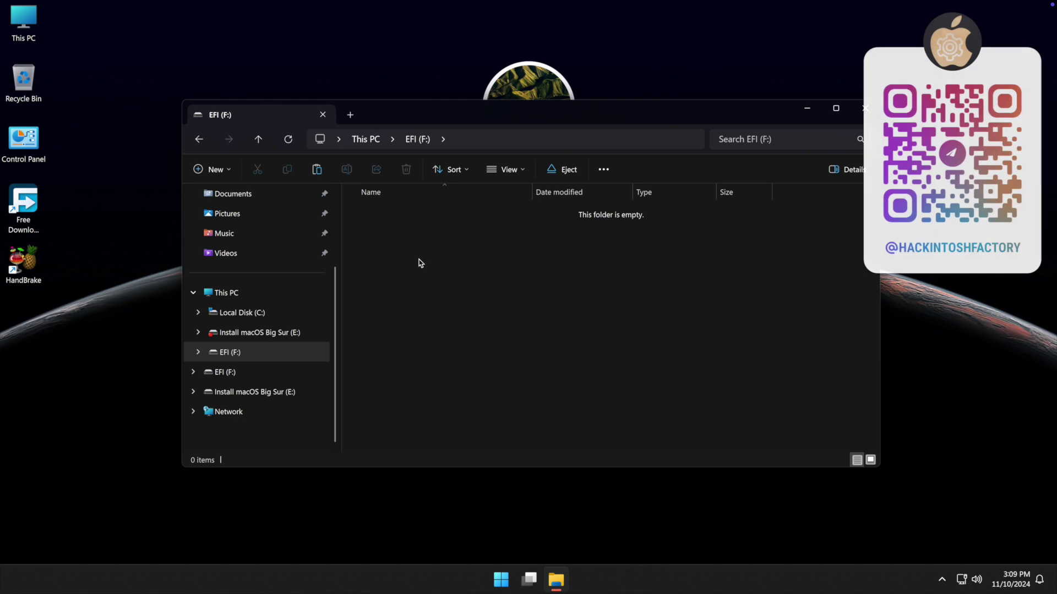
# Paste the copied EFI folder onto EFI (F:) and close File Explorer.
pyautogui.rightClick(421, 270)
pyautogui.click(410, 289)
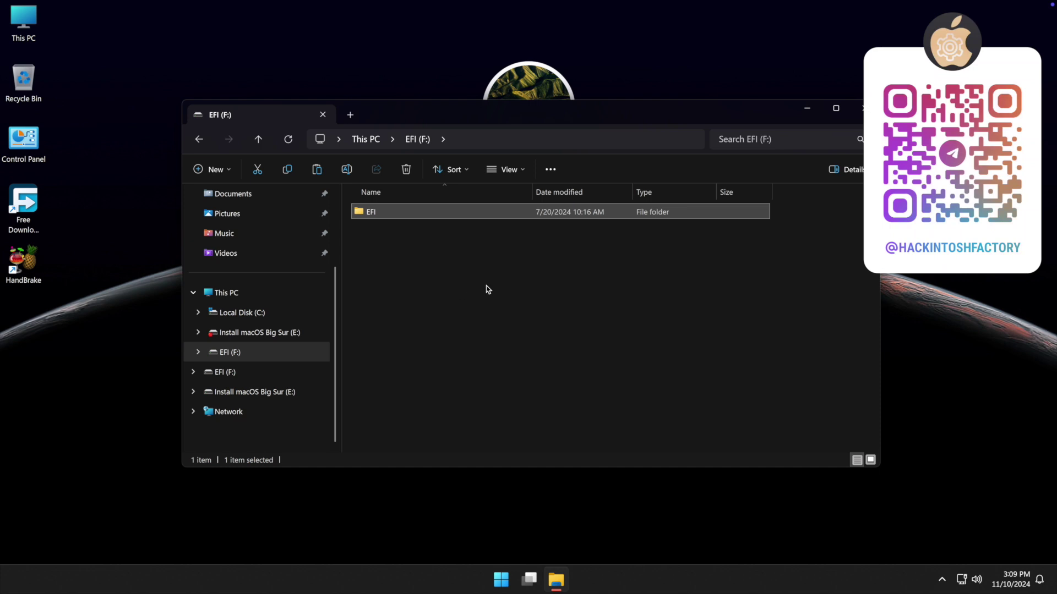
pyautogui.click(859, 108)
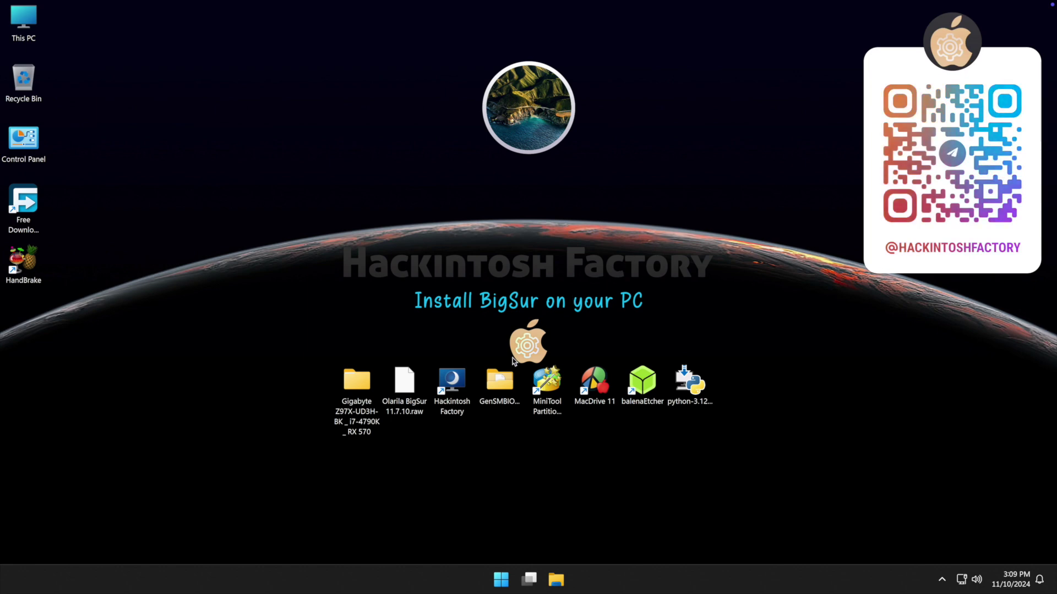
# Start GenSMBIOS and run option 1 to install or update MacSerial.
pyautogui.click(500, 382)
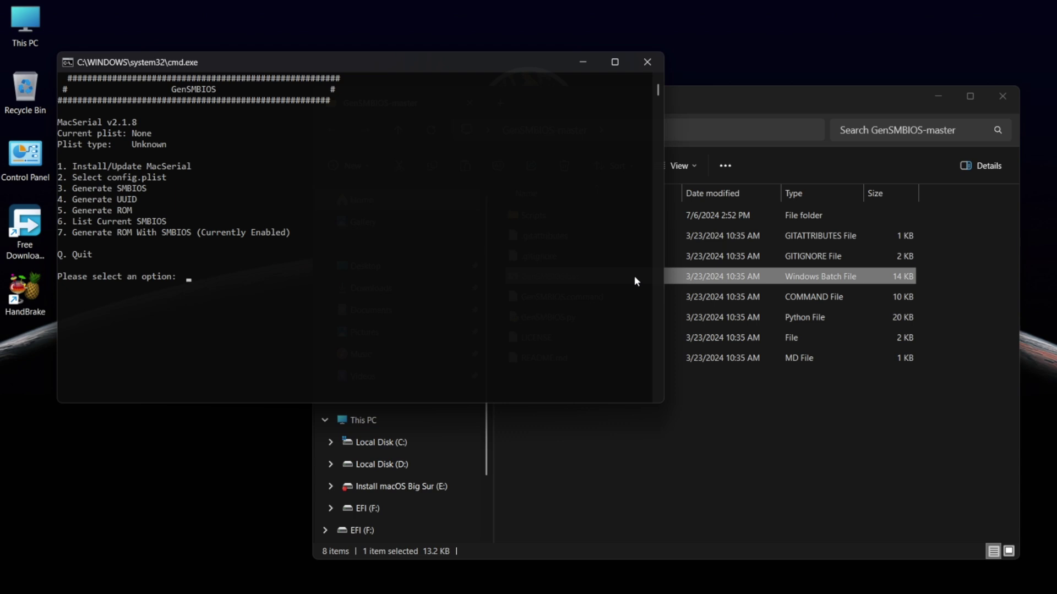
pyautogui.write('1')
pyautogui.press('Return')
# Use option 2 and drag F:\EFI\OC\config.plist into the console to select it.
pyautogui.write('2')
pyautogui.press('Return')
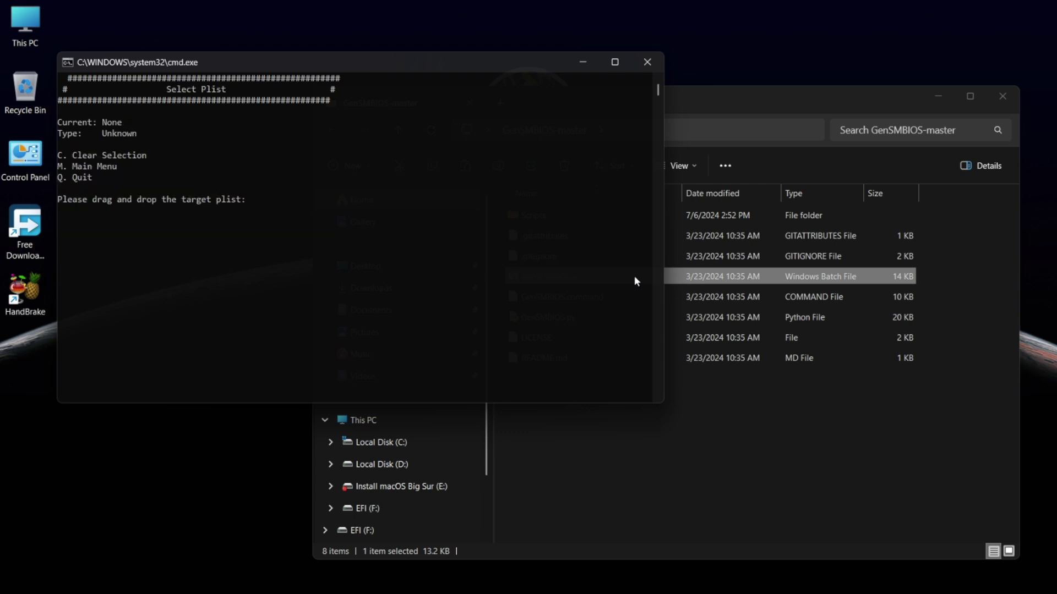
pyautogui.click(395, 507)
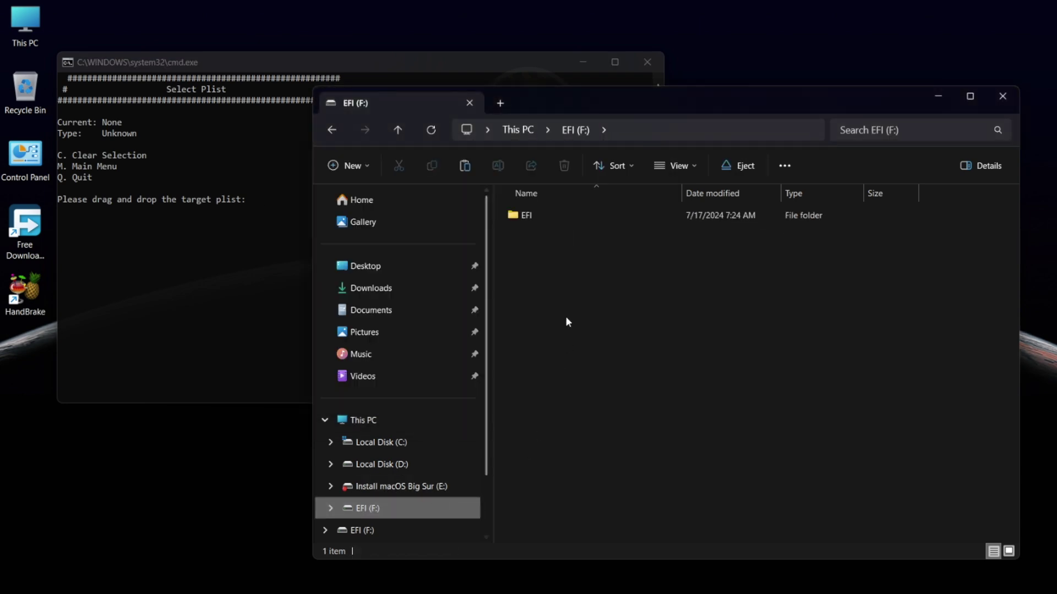
pyautogui.doubleClick(562, 216)
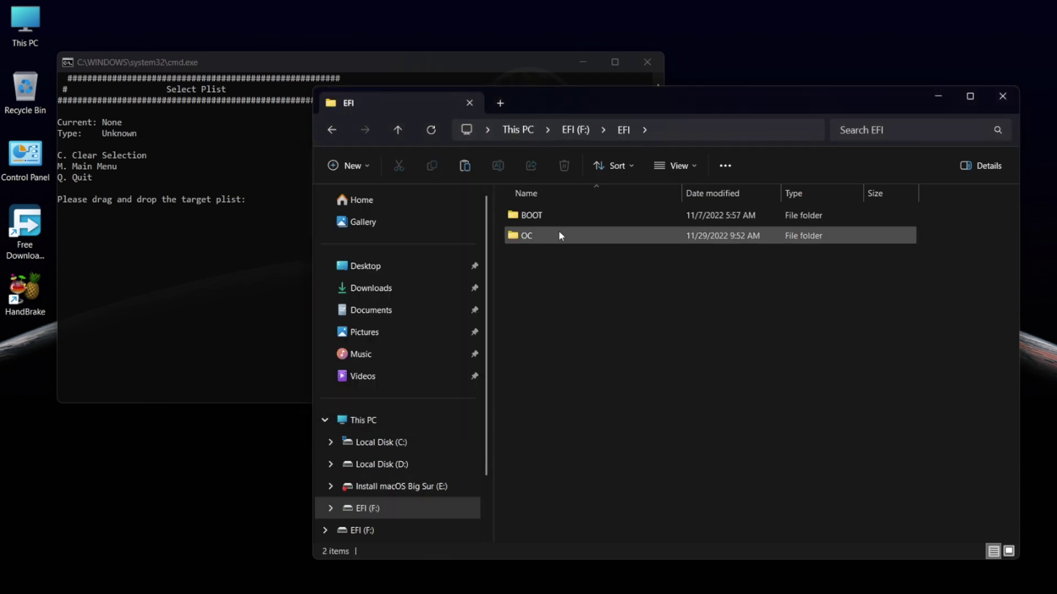
pyautogui.doubleClick(560, 235)
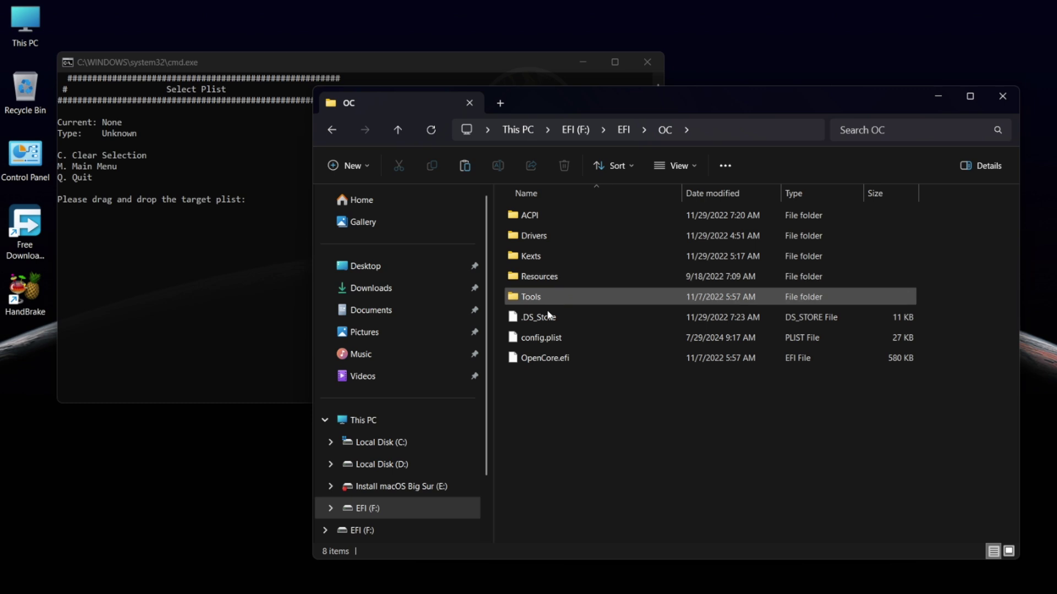
pyautogui.moveTo(543, 348); pyautogui.dragTo(230, 323)
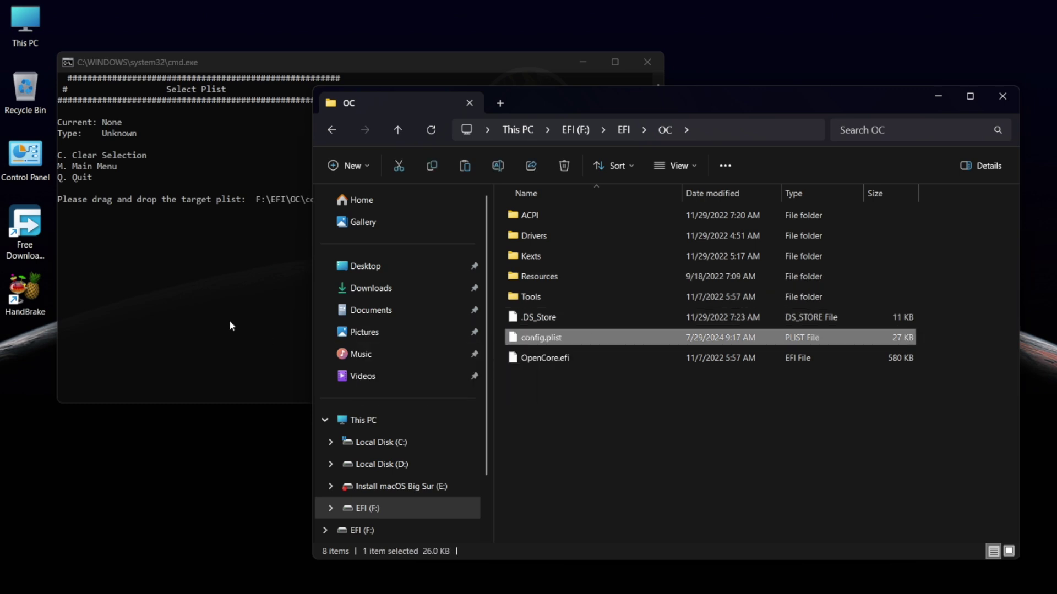
pyautogui.click(230, 325)
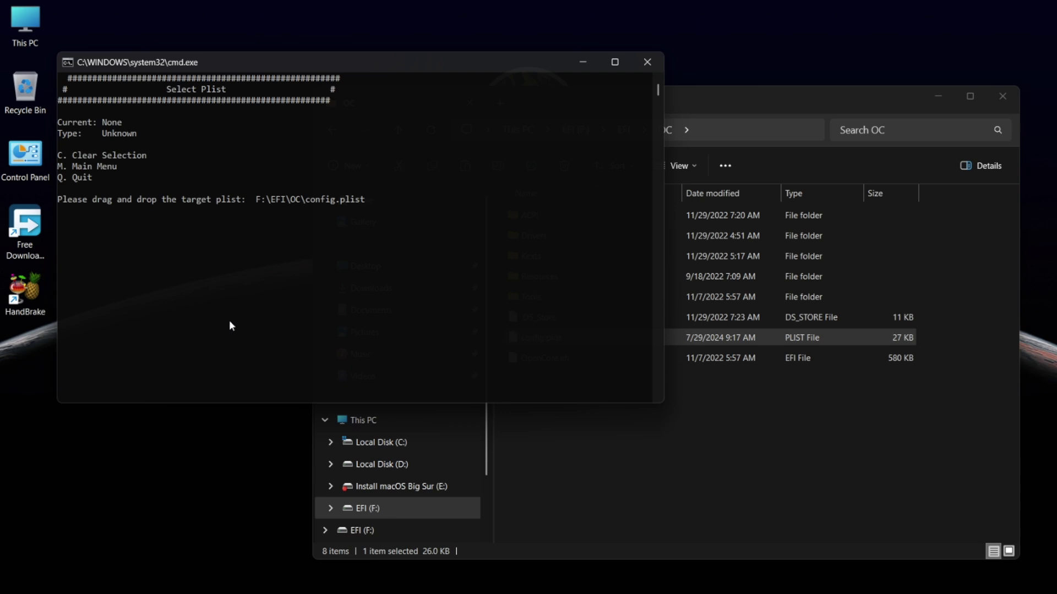
pyautogui.press('Return')
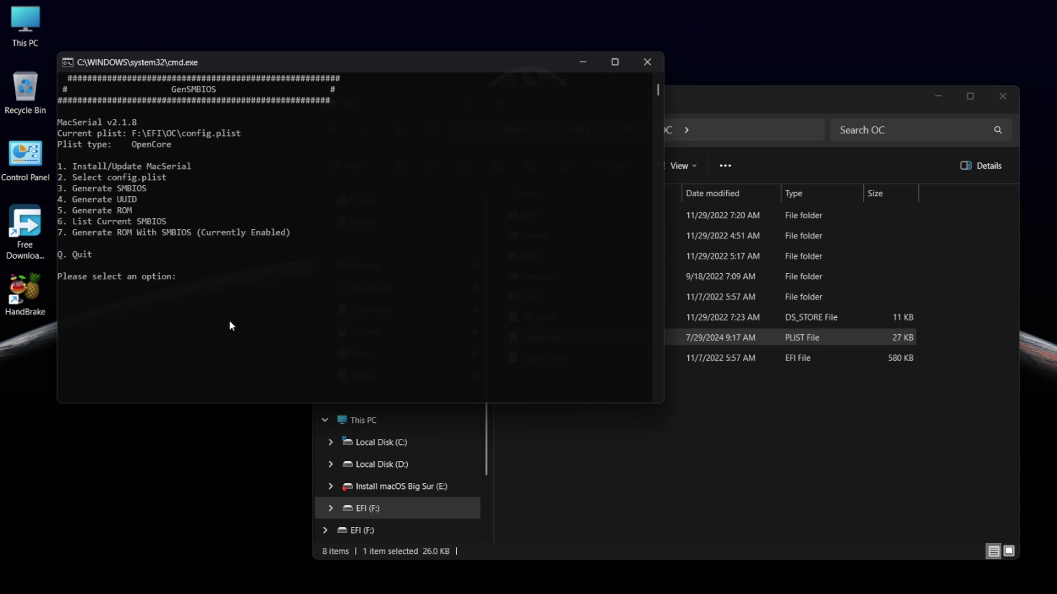
# Generate an iMac15,1 SMBIOS into config.plist with option 3.
pyautogui.write('3')
pyautogui.press('Return')
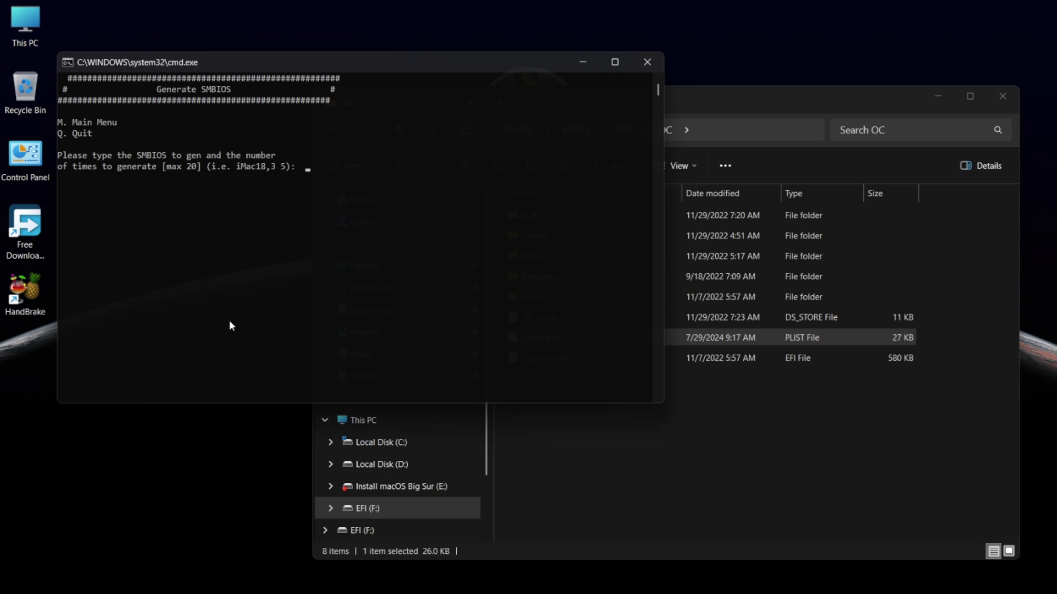
pyautogui.write('iMac15,1')
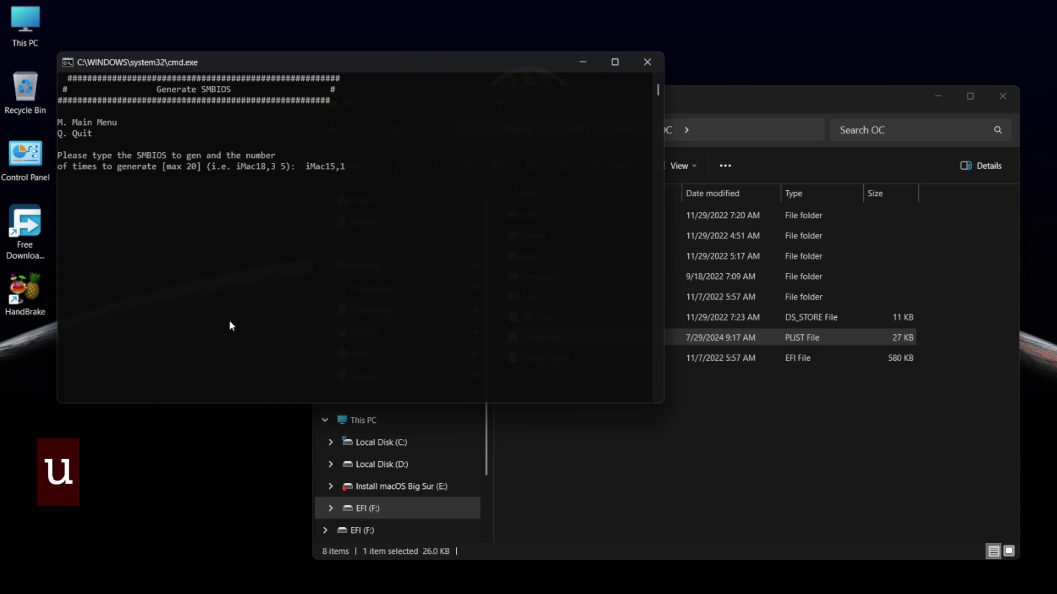
pyautogui.press('Return')
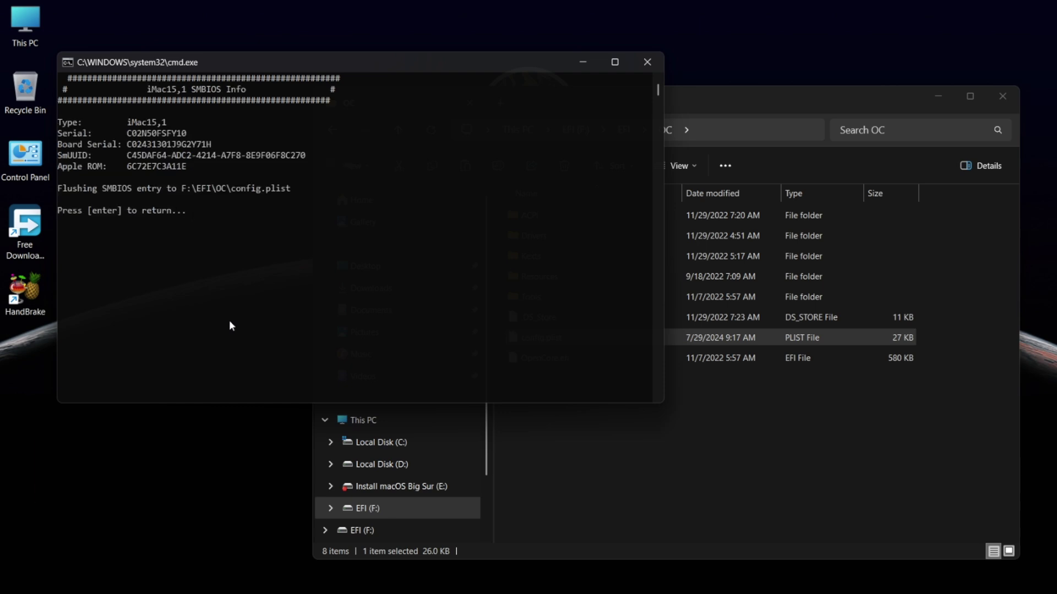
pyautogui.press('Return')
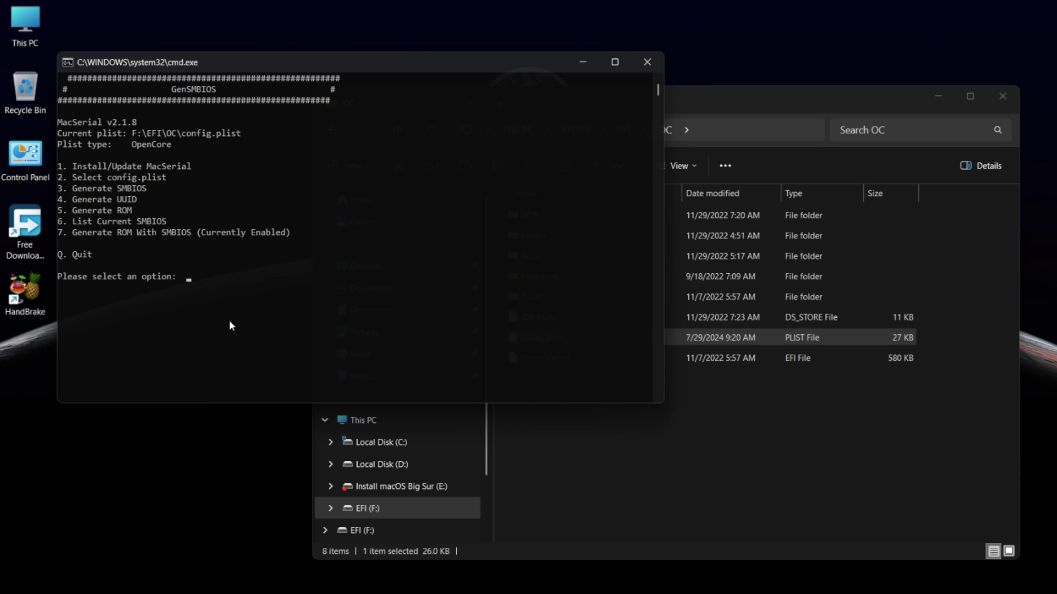
# Generate a new UUID (option 4) and a new ROM value (option 5).
pyautogui.write('4')
pyautogui.press('Return')
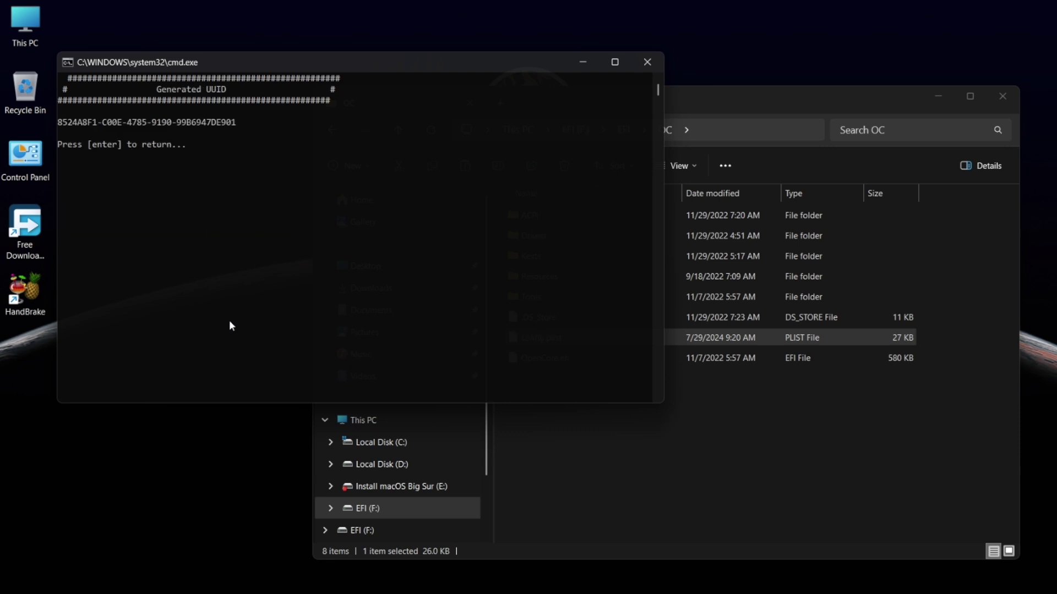
pyautogui.press('Return')
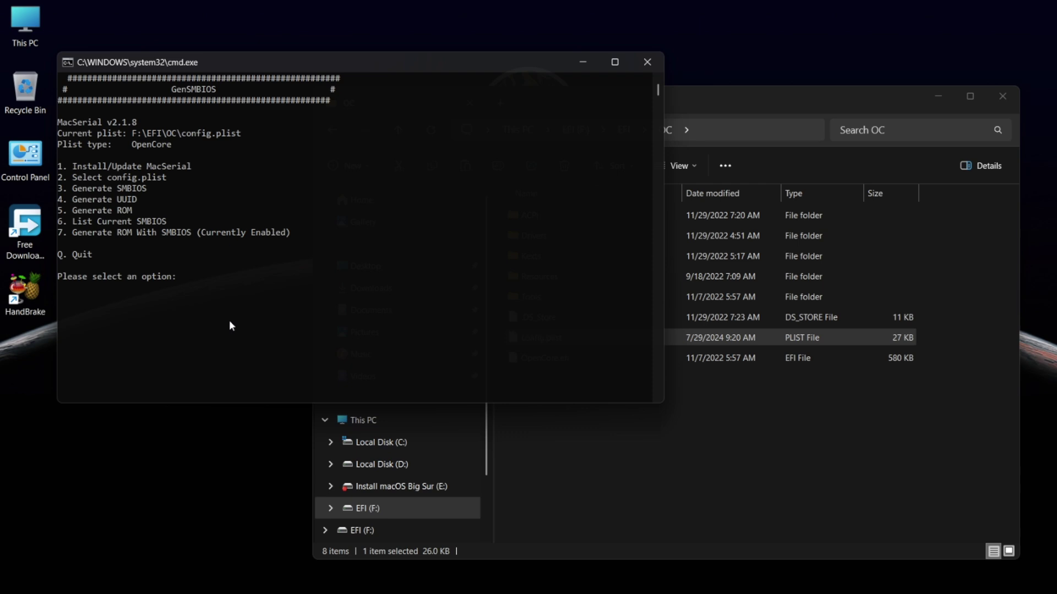
pyautogui.write('5')
pyautogui.press('Return')
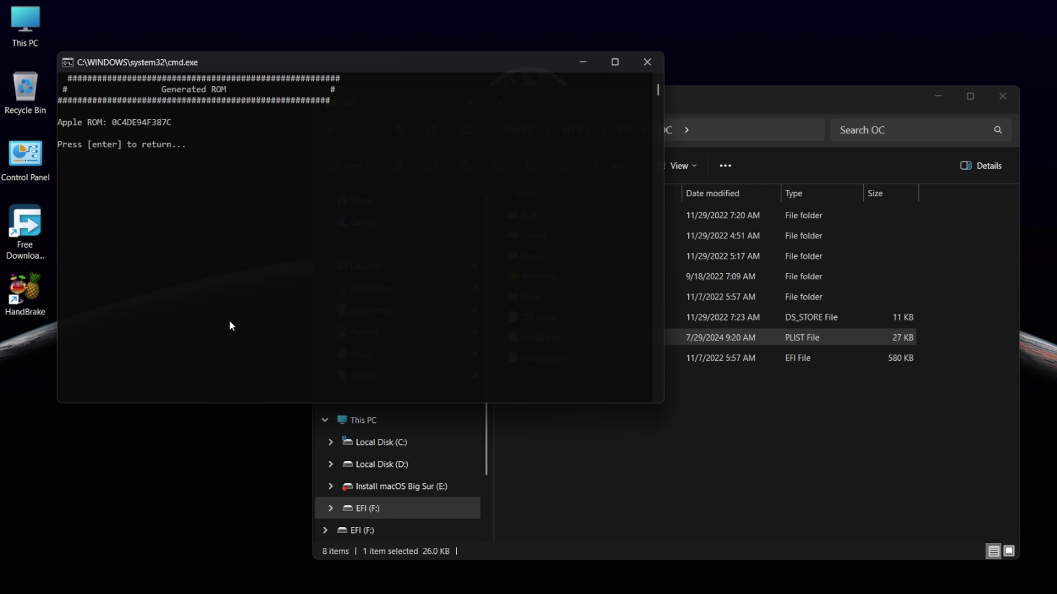
pyautogui.press('Return')
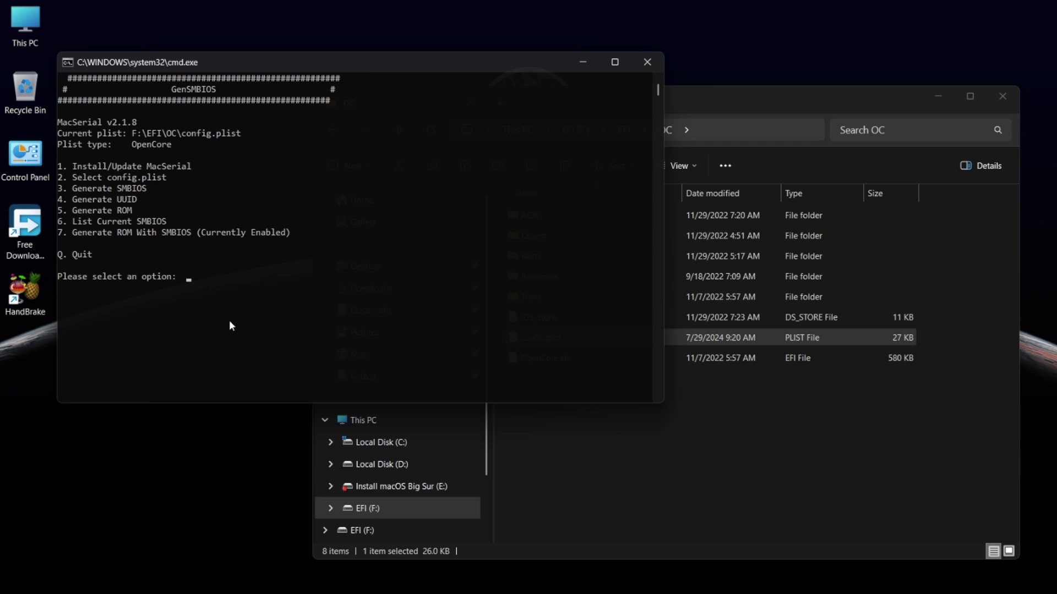
# Quit GenSMBIOS and close the OC folder window.
pyautogui.write('q')
pyautogui.press('Return')
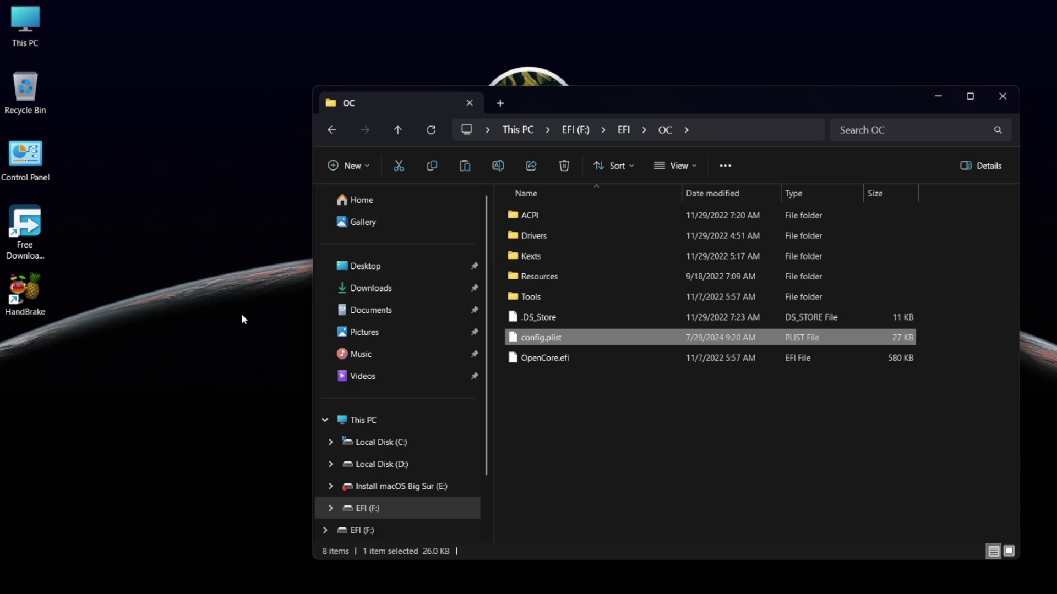
pyautogui.click(1002, 97)
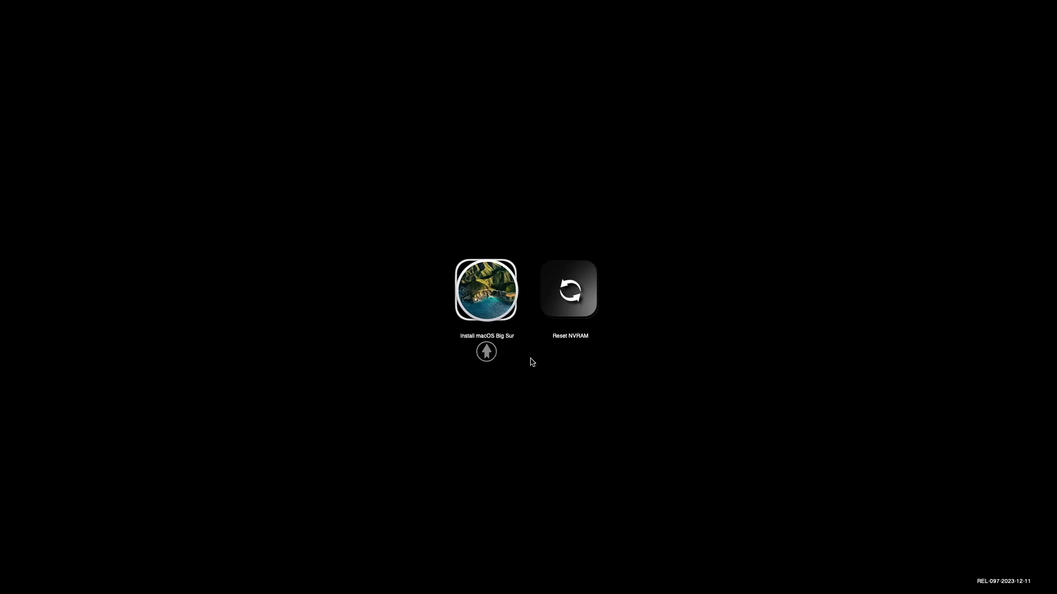
# Boot the Install macOS Big Sur entry from the OpenCore picker.
pyautogui.press('Return')
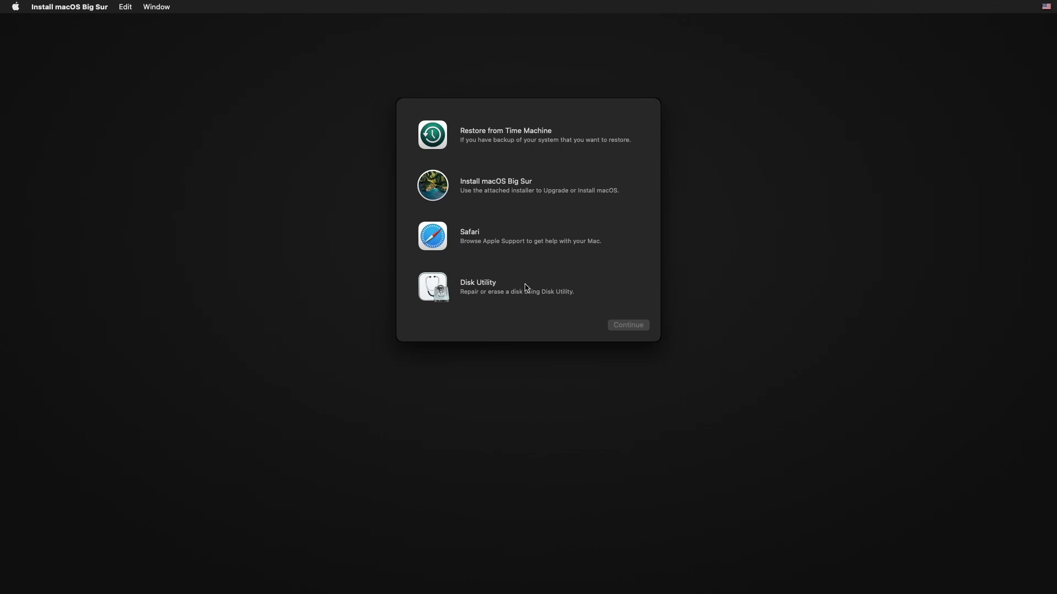
# Open Disk Utility, show all devices, and select the internal Hitachi disk.
pyautogui.click(526, 287)
pyautogui.click(631, 325)
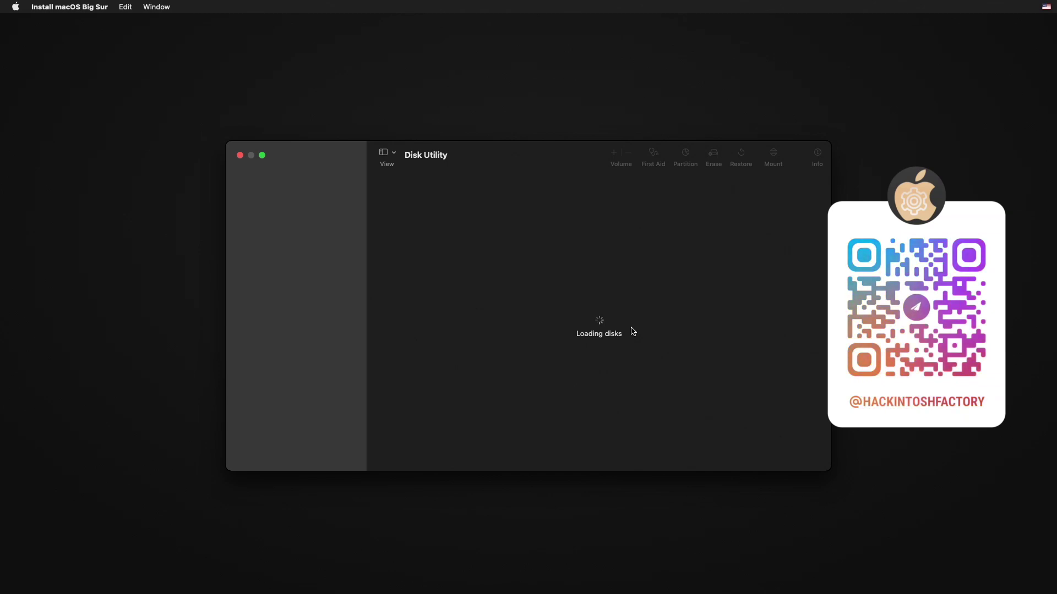
pyautogui.click(383, 156)
pyautogui.click(402, 198)
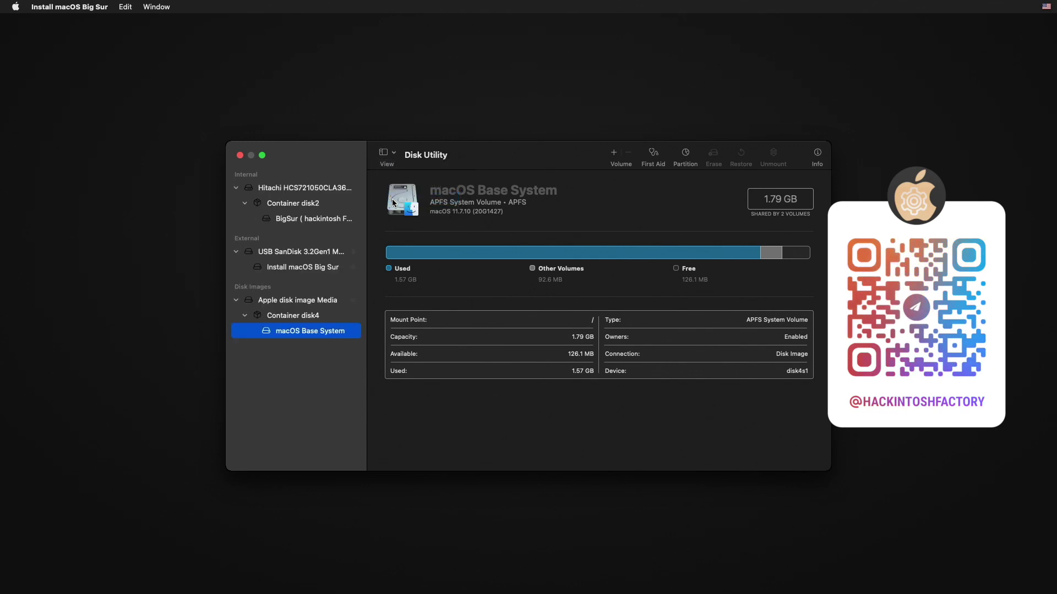
pyautogui.click(333, 190)
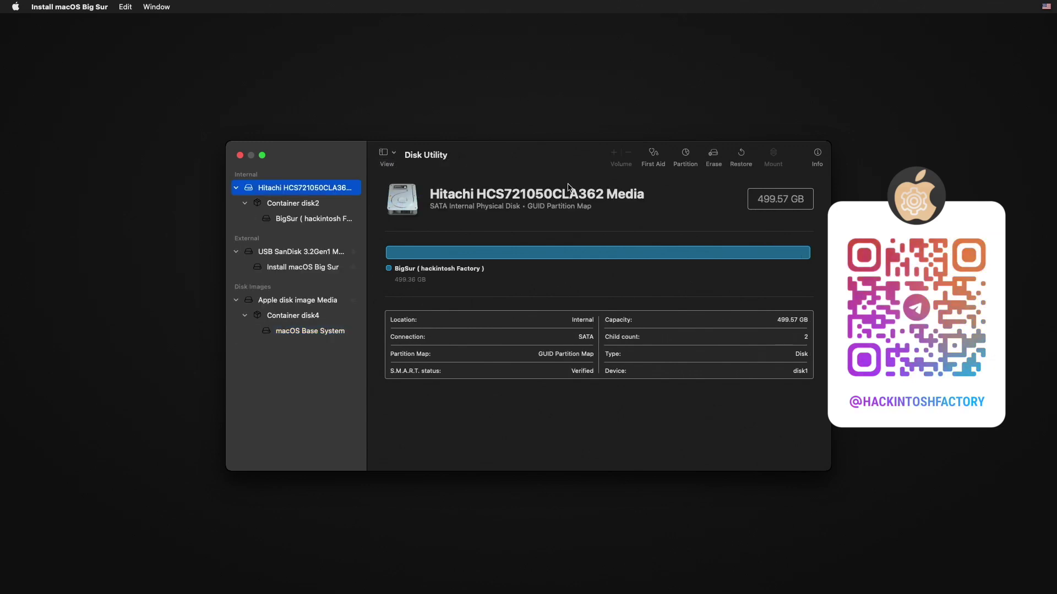
# Erase the Hitachi disk as 'BigSur (Hackintosh Factory)', then close Disk Utility.
pyautogui.click(713, 156)
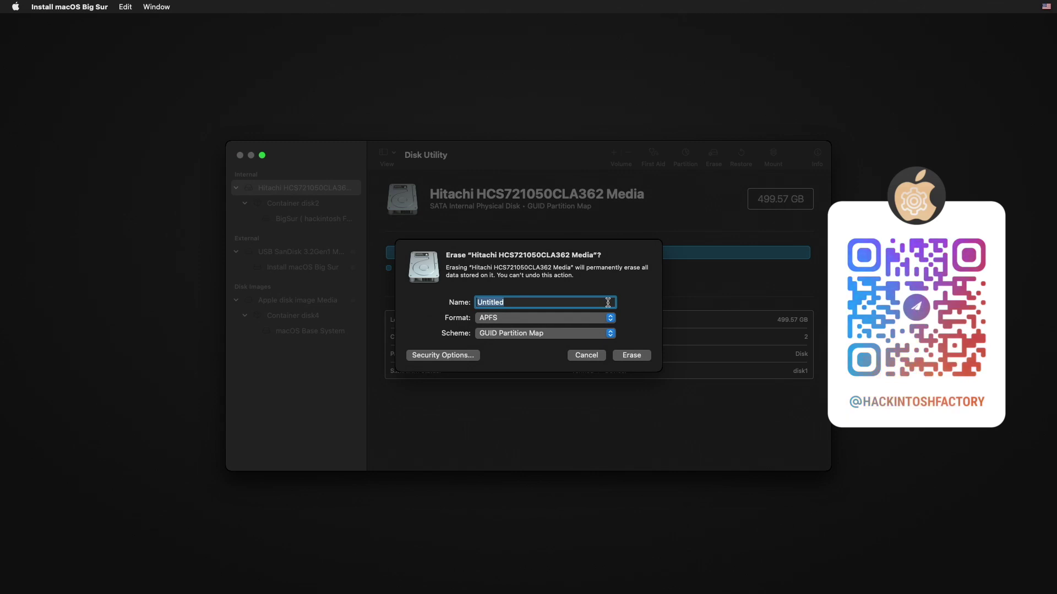
pyautogui.write('B')
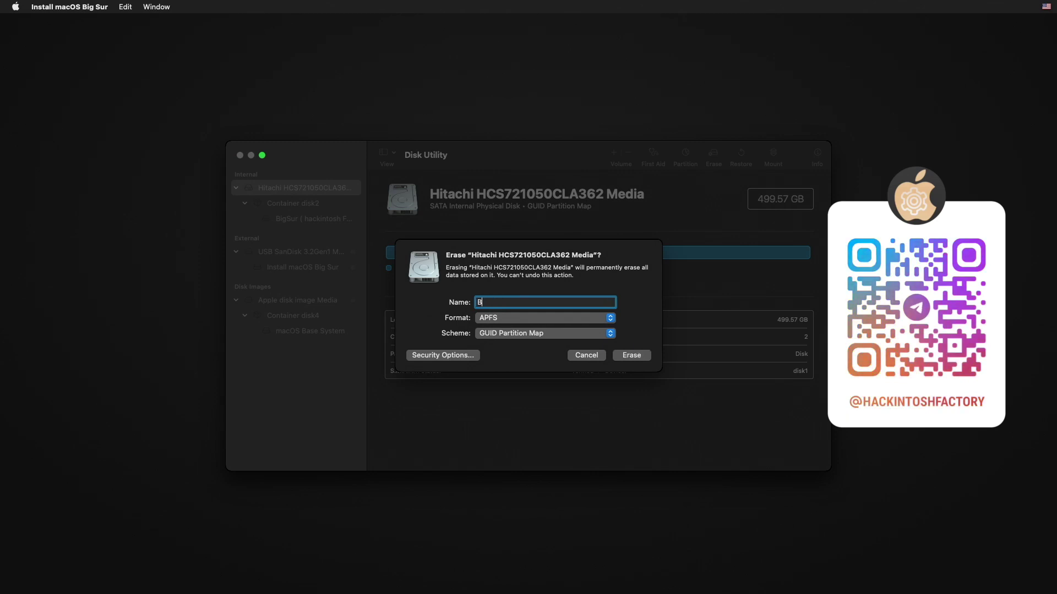
pyautogui.write('igSur')
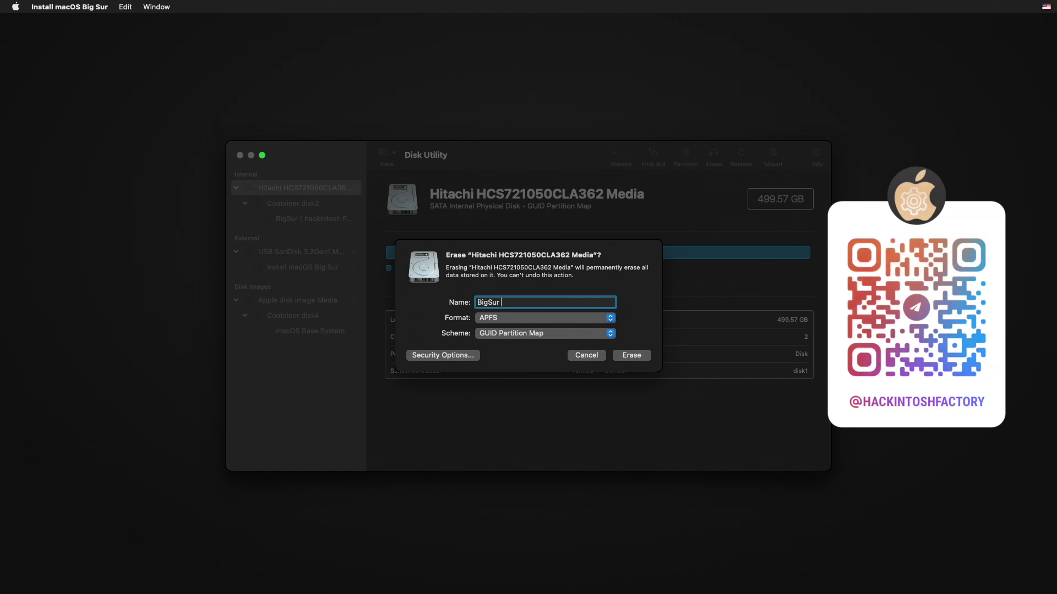
pyautogui.write(' (H')
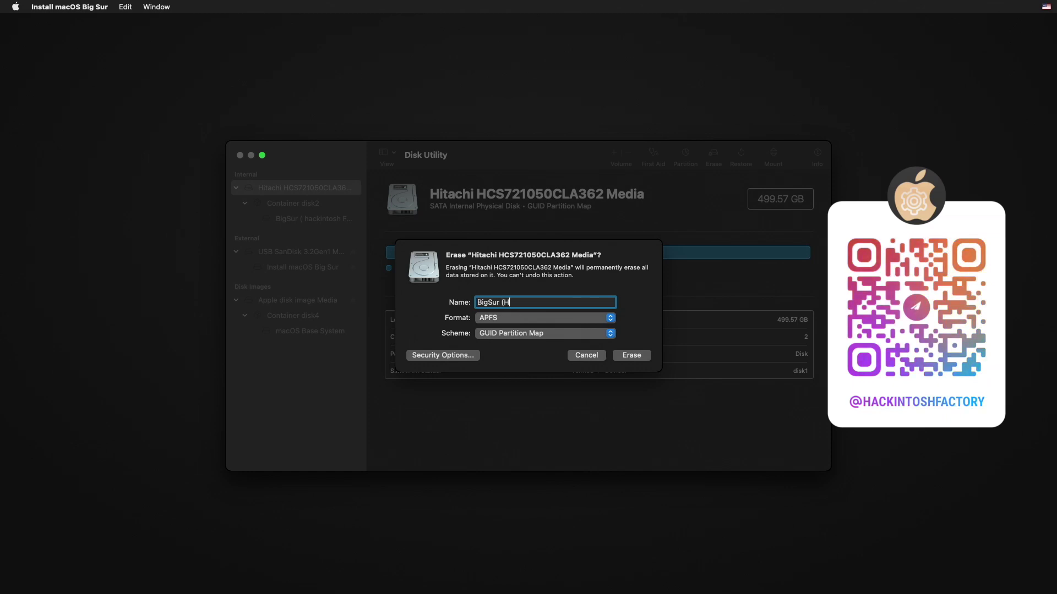
pyautogui.write('ackintosh')
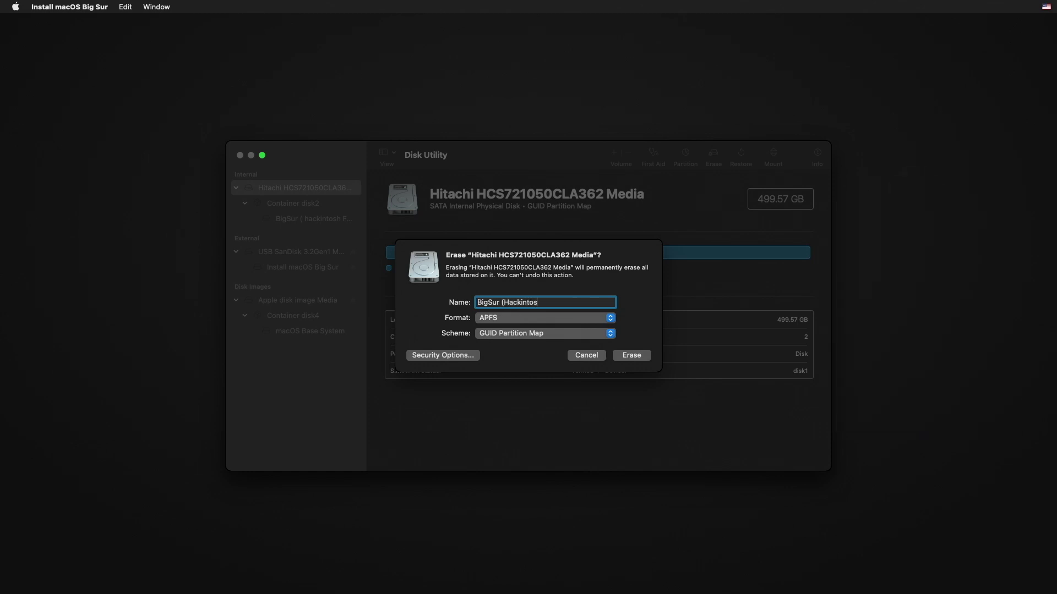
pyautogui.write('actory')
pyautogui.click(639, 357)
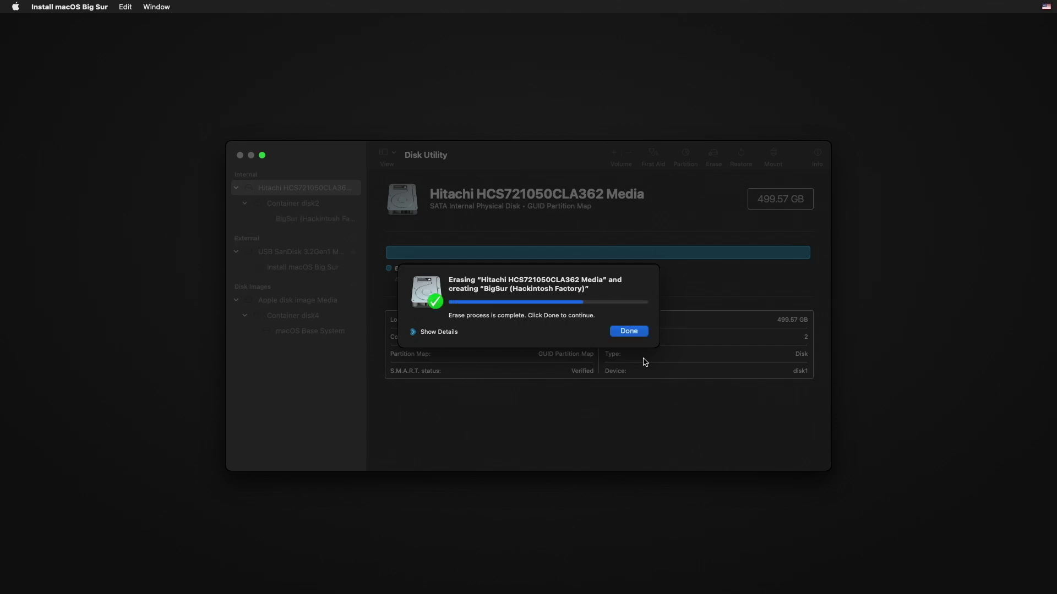
pyautogui.click(646, 333)
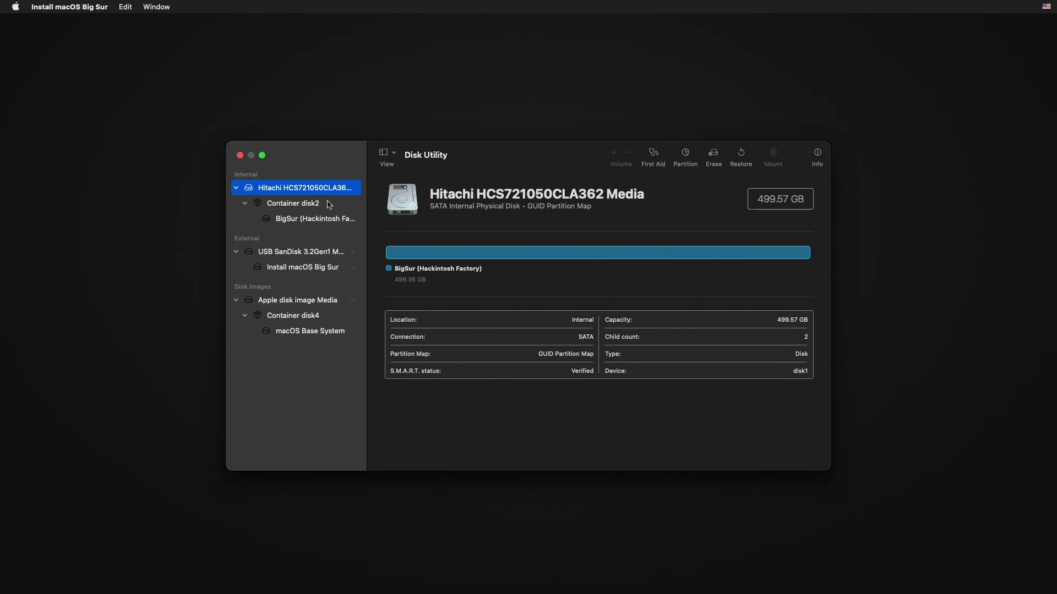
pyautogui.click(240, 155)
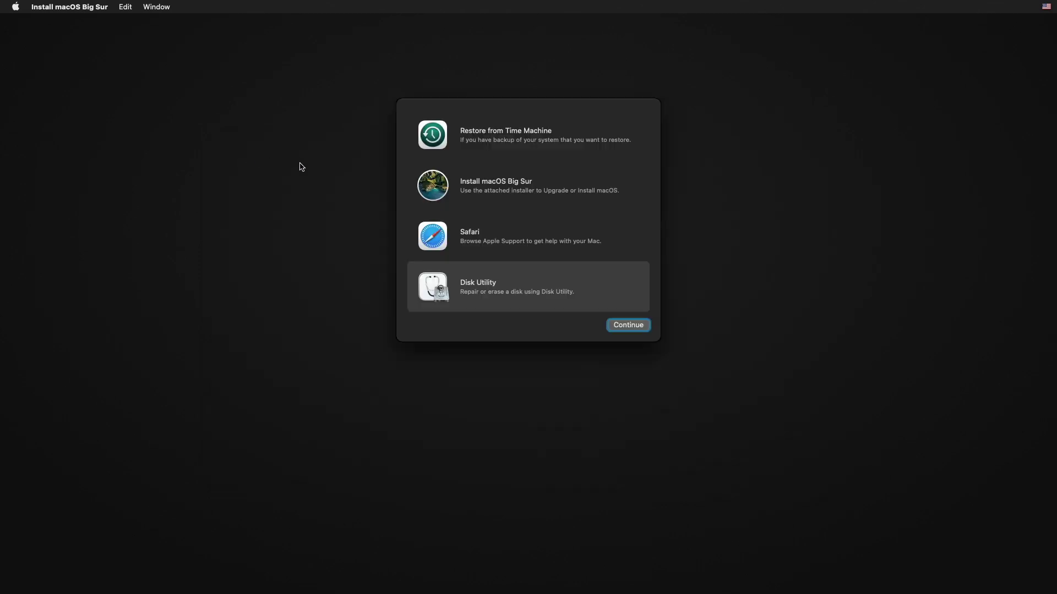
# Launch the Big Sur installer, agree to the licence, and select the BigSur (Hackintosh Factory) disk.
pyautogui.click(468, 191)
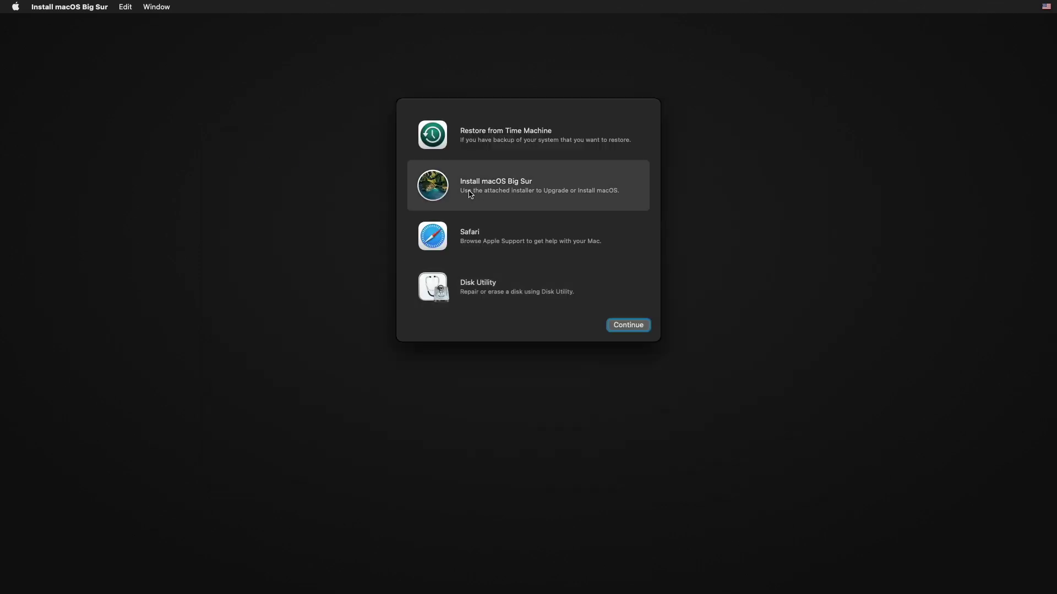
pyautogui.click(647, 329)
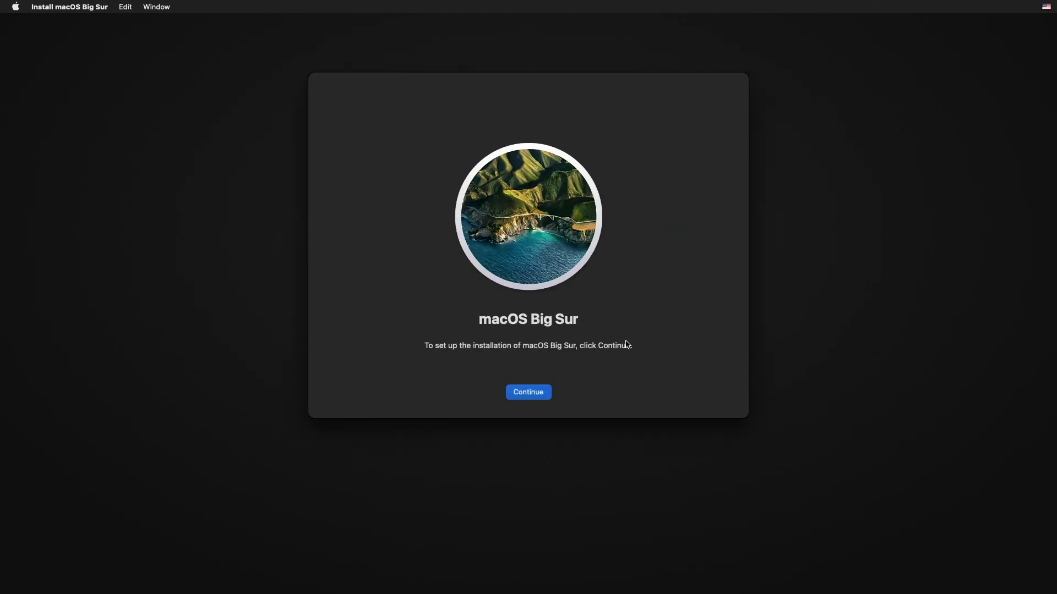
pyautogui.click(546, 395)
pyautogui.click(553, 394)
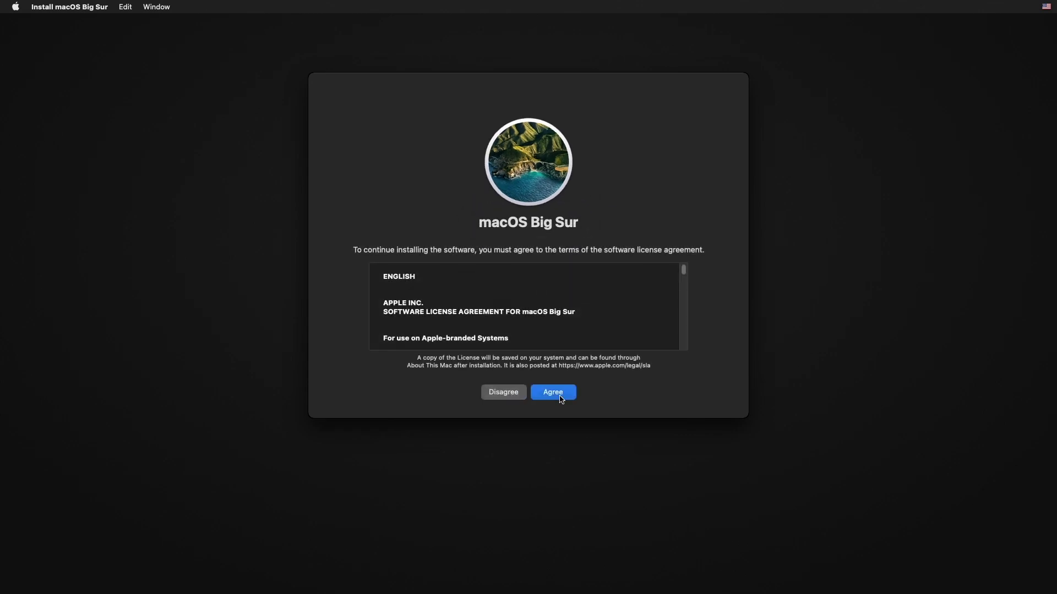
pyautogui.click(575, 292)
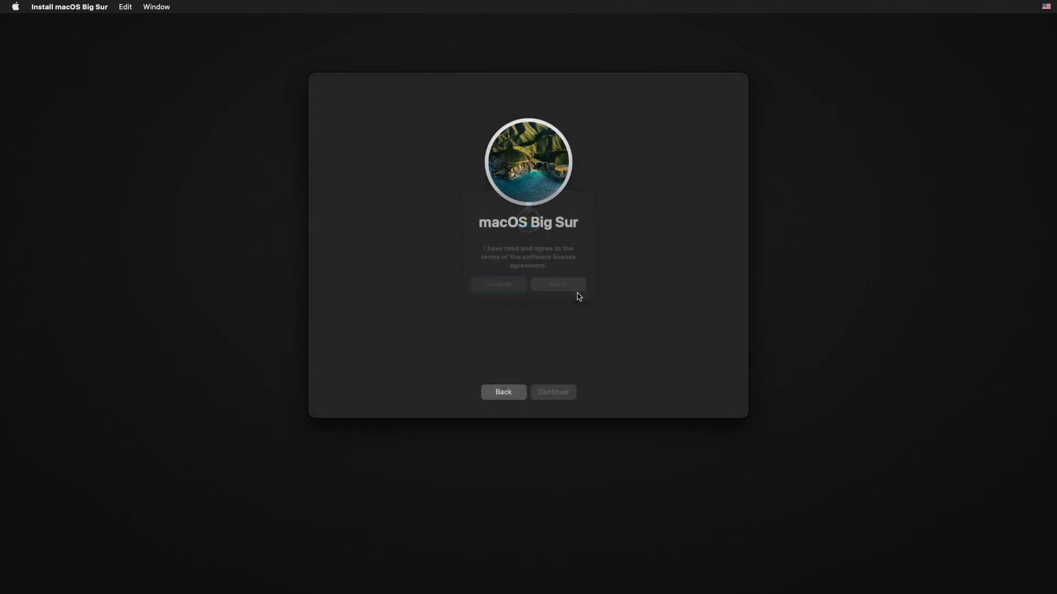
pyautogui.click(500, 318)
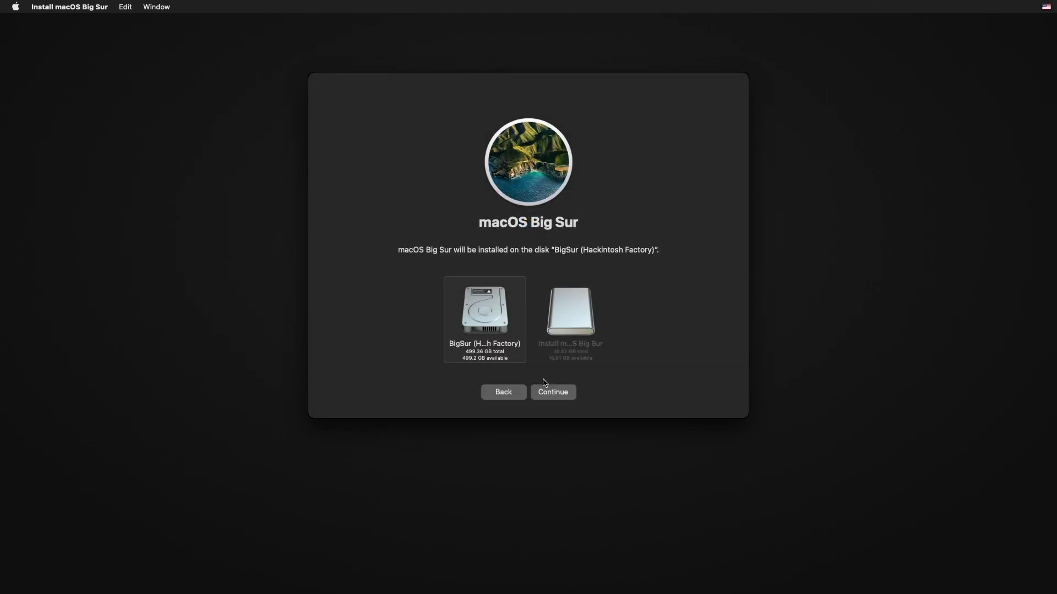
# Begin installing Big Sur onto the BigSur (Hackintosh Factory) disk.
pyautogui.click(568, 396)
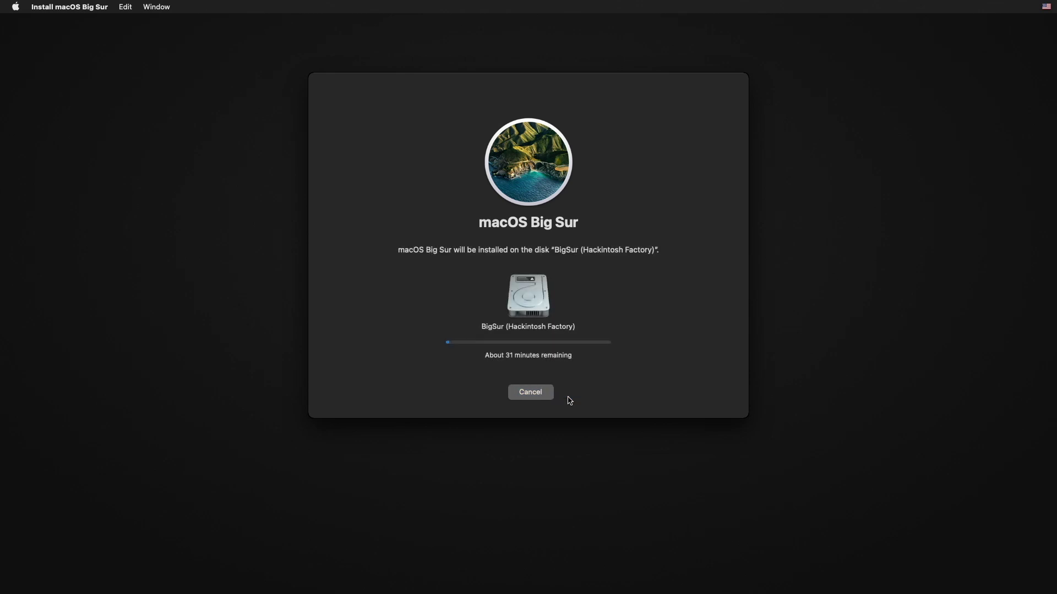
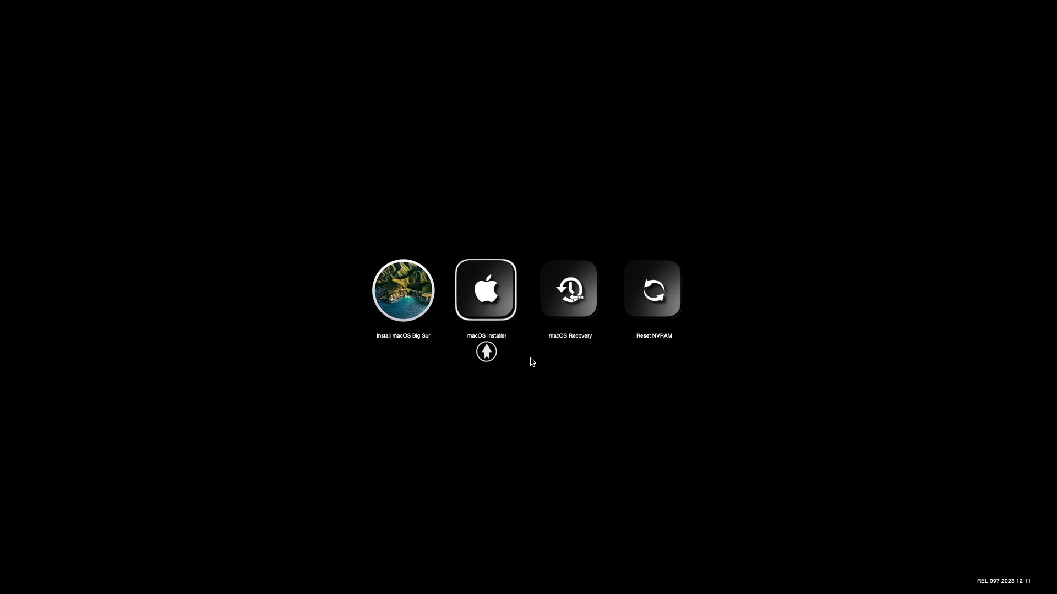
# Boot the macOS Installer entry, then the BigSur (Hackintosh Factory) volume from OpenCore.
pyautogui.press('Return')
pyautogui.press('Return')
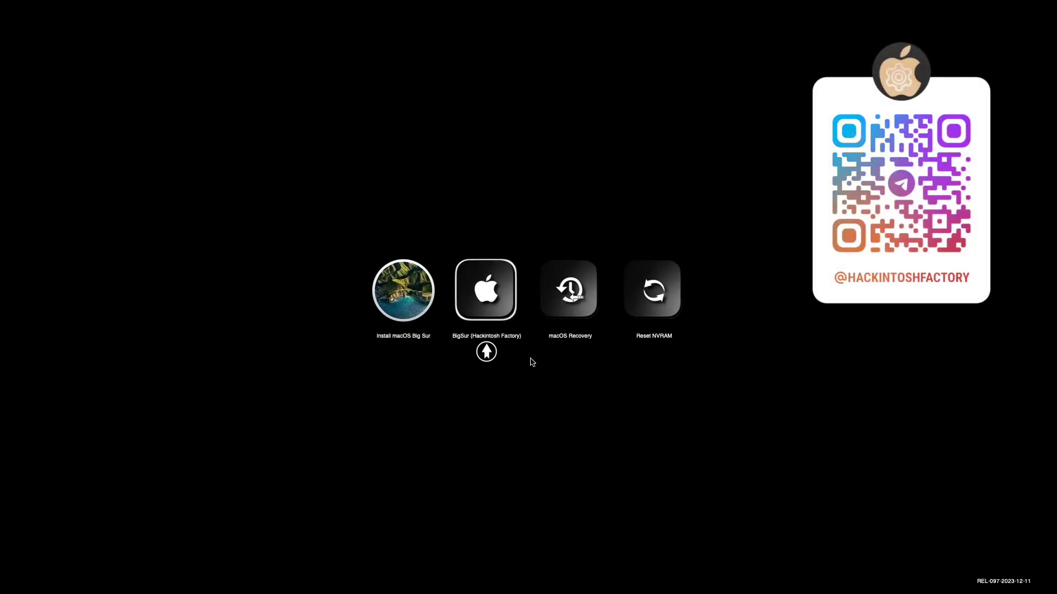
pyautogui.press('Return')
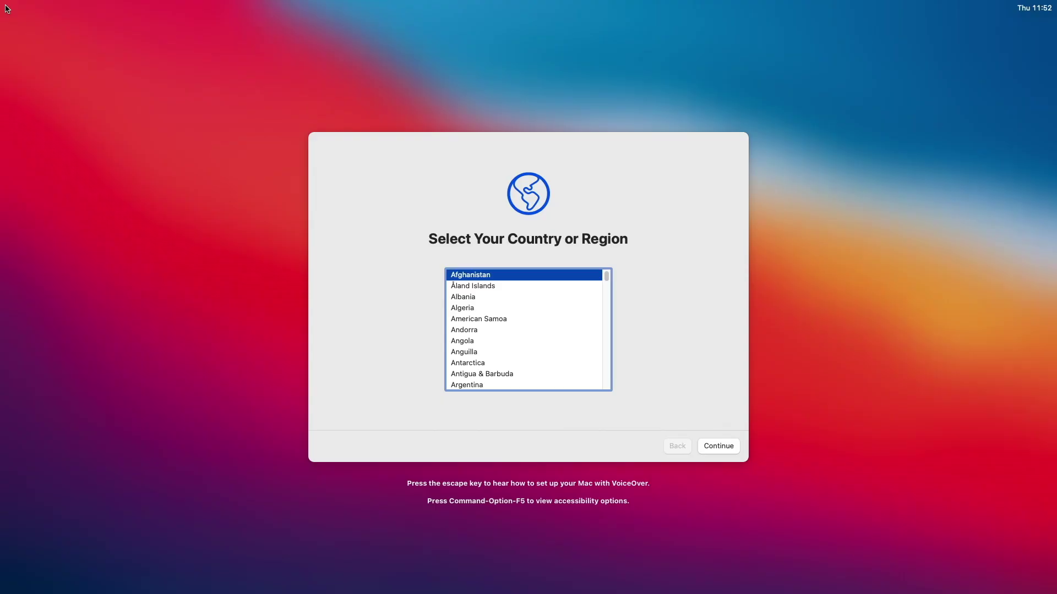
# Choose United States as the country and accept the language and data-and-privacy pages.
pyautogui.press('u')
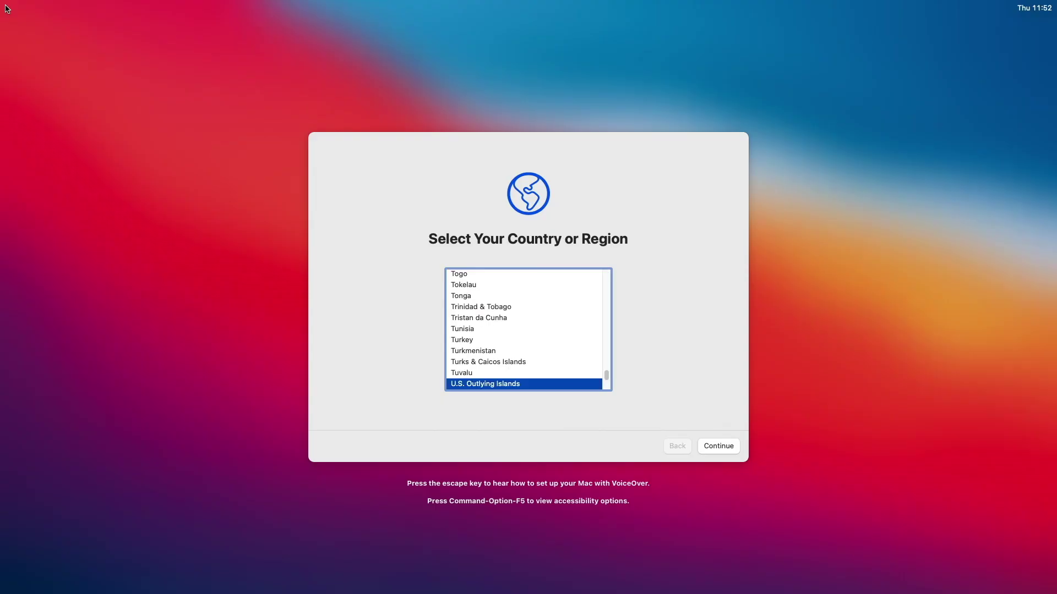
pyautogui.press('Down')
pyautogui.press('Down')
pyautogui.press('Down')
pyautogui.press('Down')
pyautogui.press('Down')
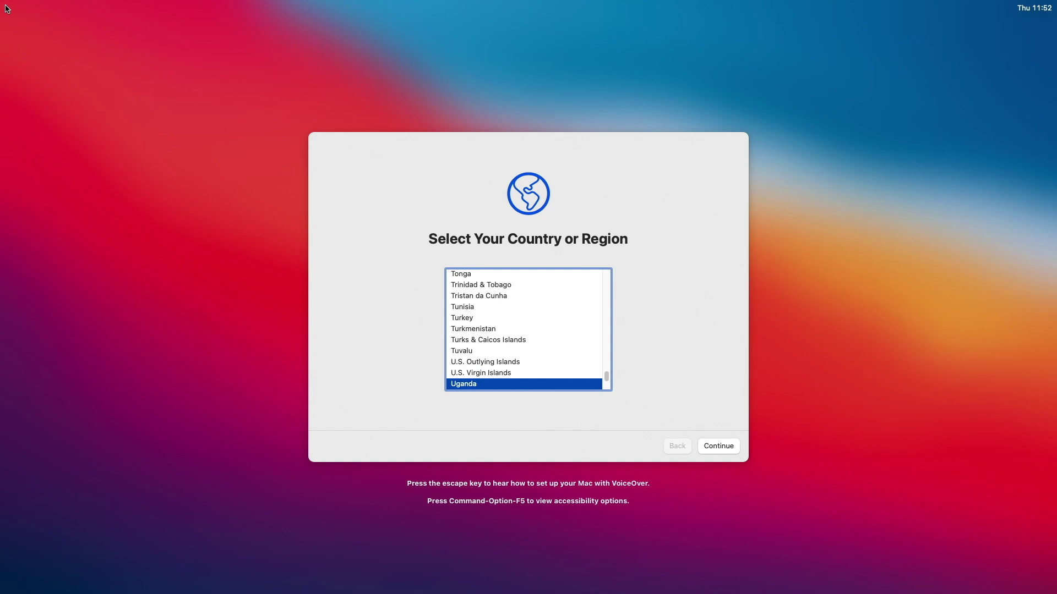
pyautogui.press('Down')
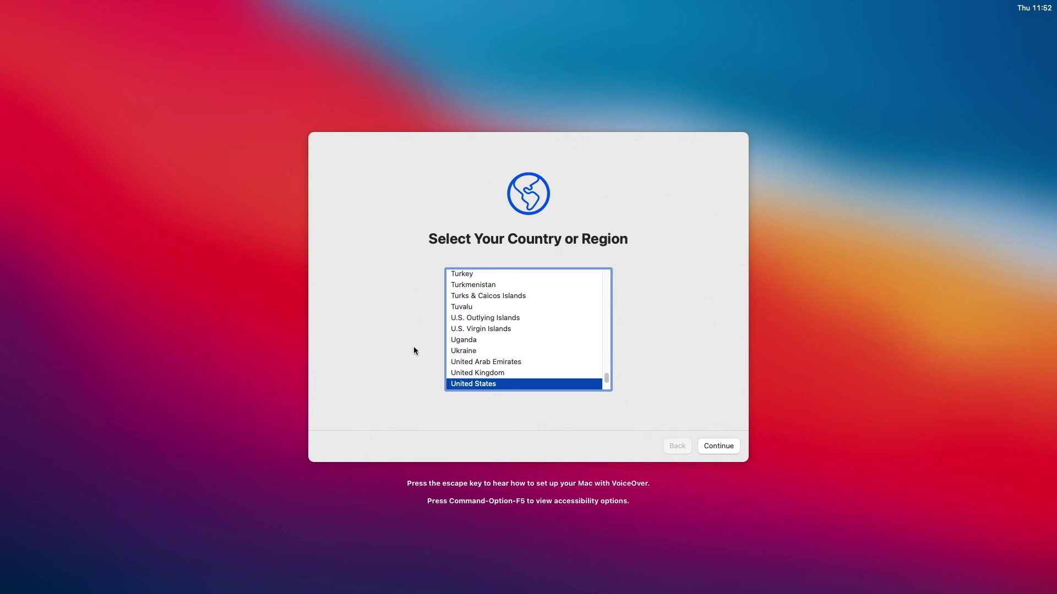
pyautogui.click(712, 446)
pyautogui.click(713, 447)
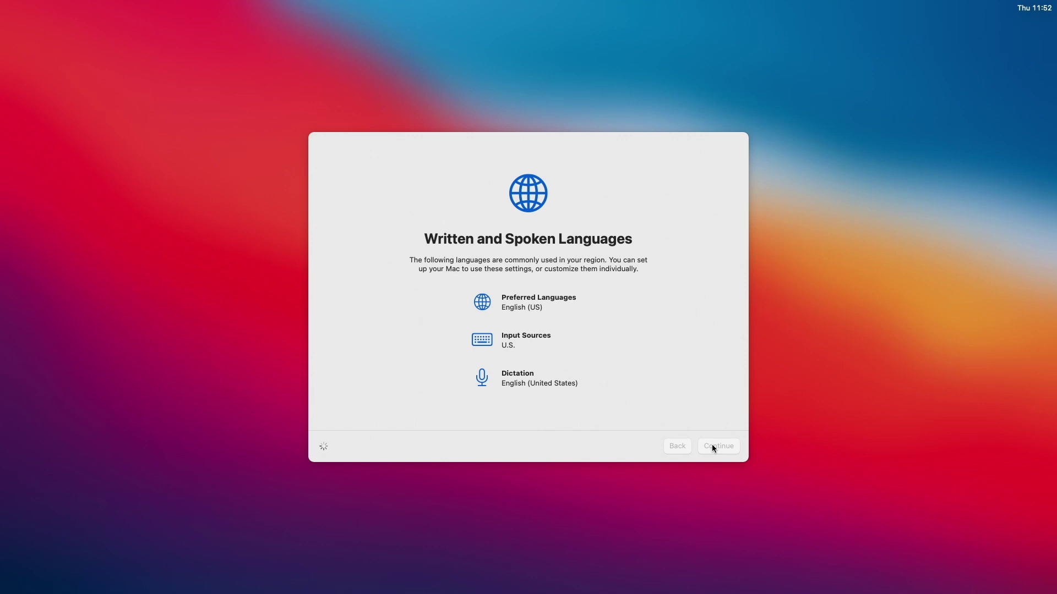
pyautogui.click(713, 447)
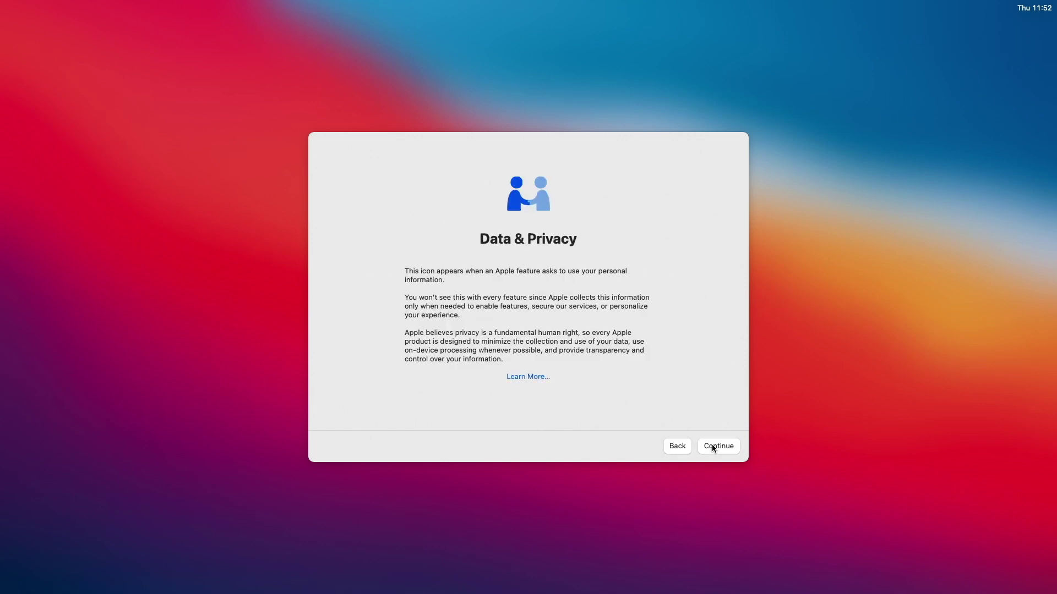
pyautogui.click(712, 447)
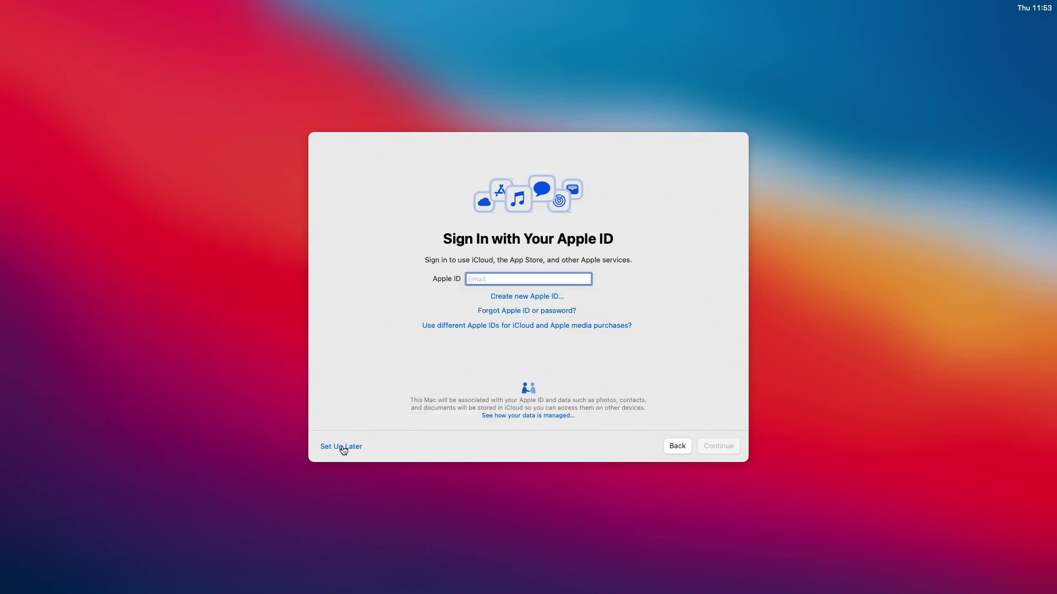
# Skip Apple ID sign-in and agree to the macOS license terms.
pyautogui.click(357, 447)
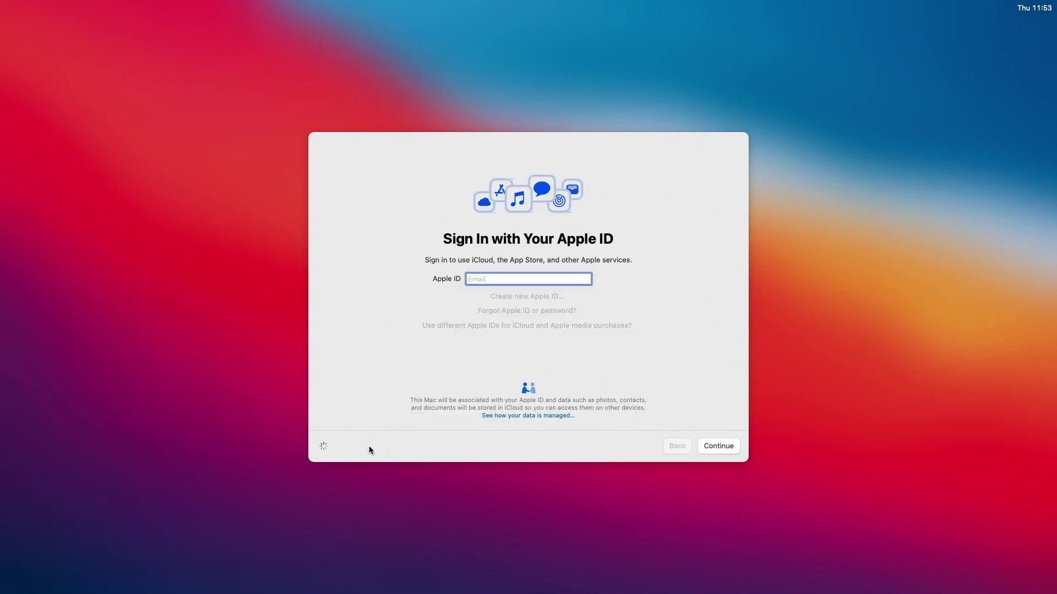
pyautogui.click(566, 350)
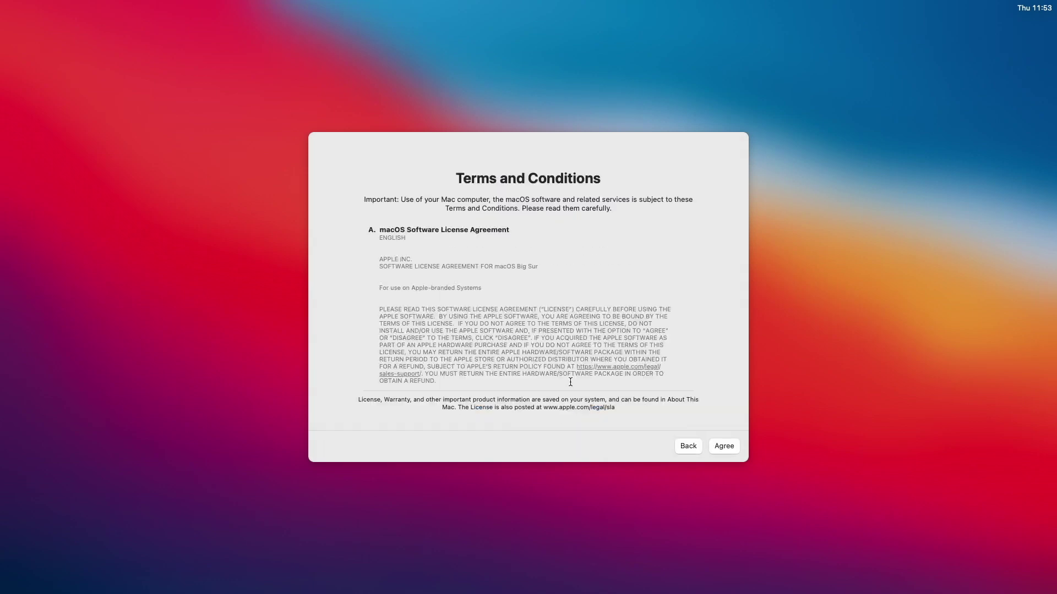
pyautogui.click(724, 446)
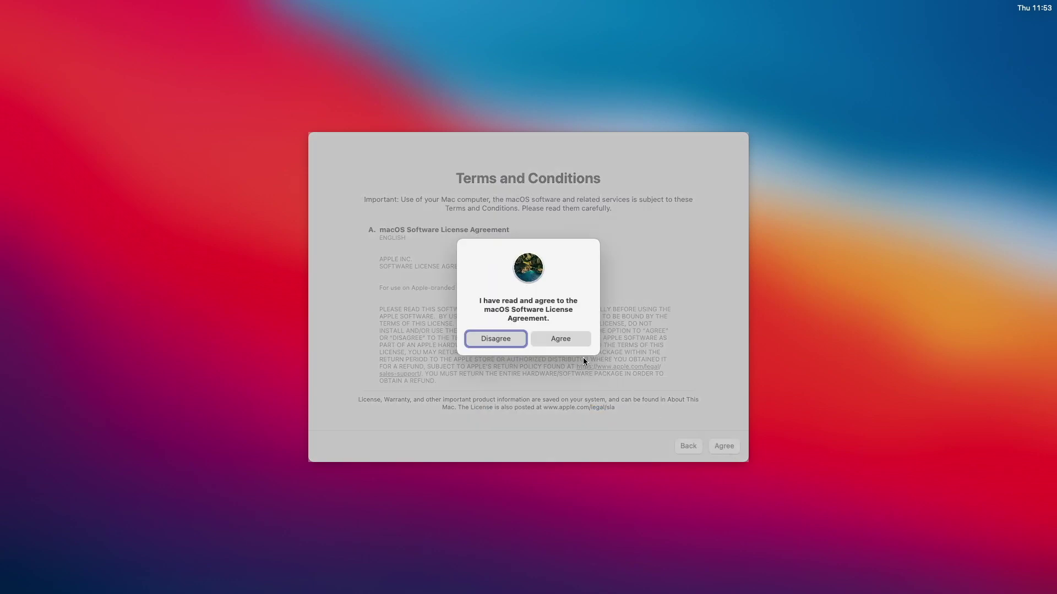
pyautogui.click(569, 338)
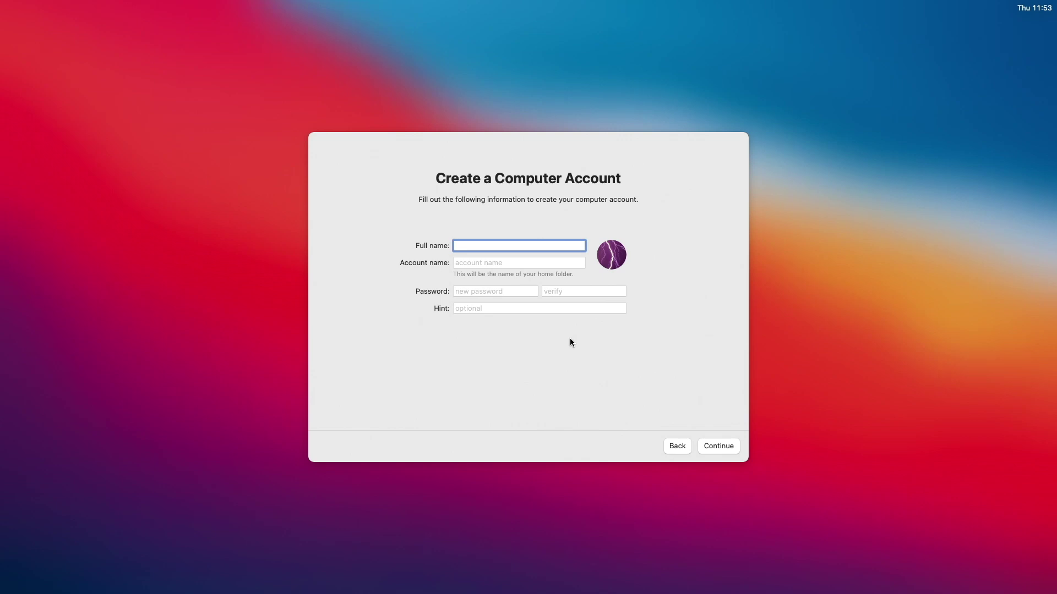
# Enter the account's full name, account name and password, then create the account.
pyautogui.write('Hackintosh Factory Youtube')
pyautogui.press('Tab')
pyautogui.press('Tab')
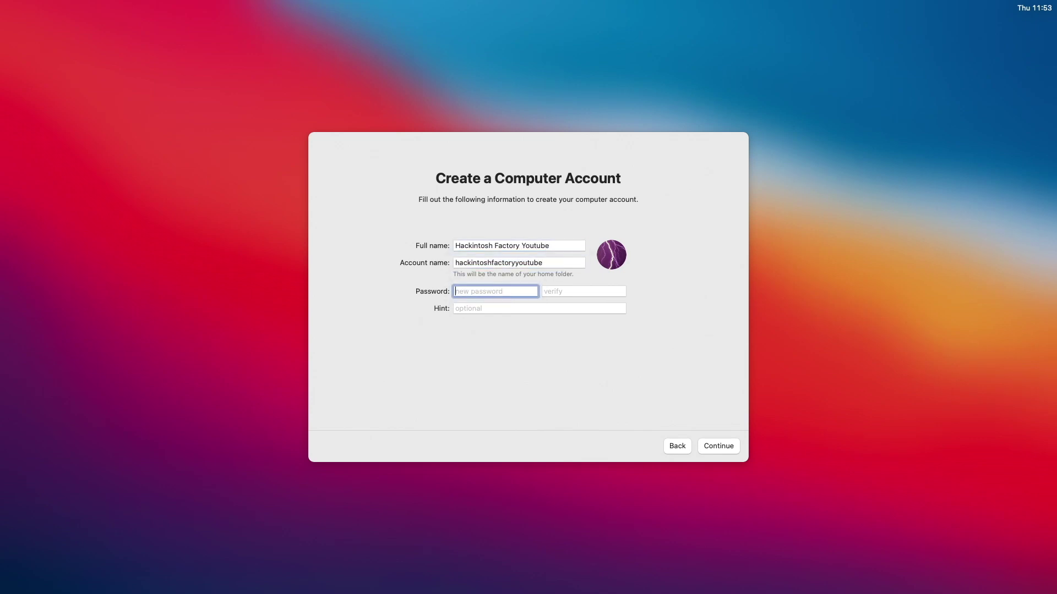
pyautogui.press('Tab')
pyautogui.write('1')
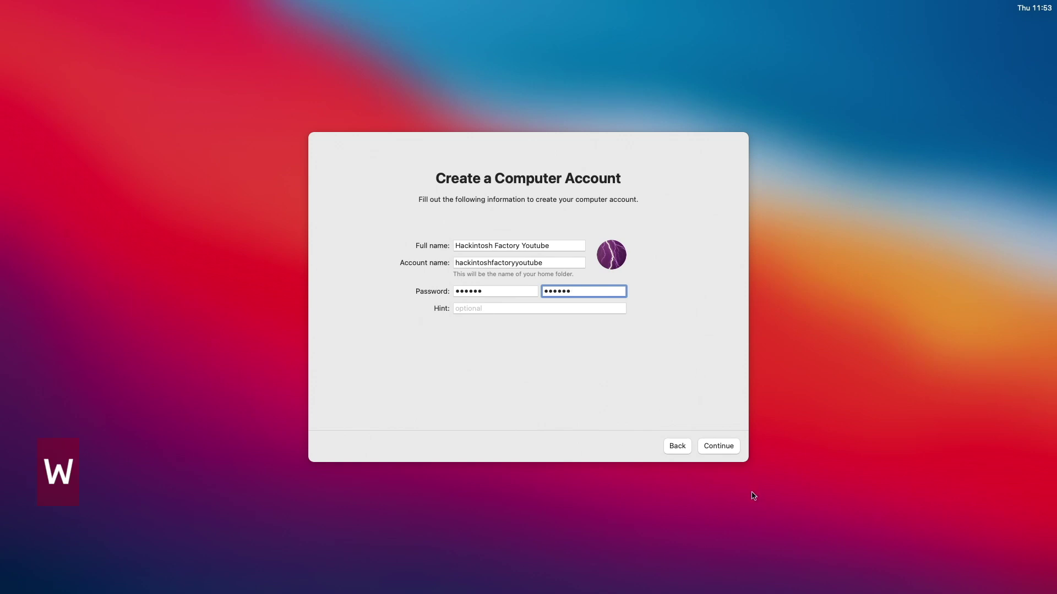
pyautogui.click(730, 447)
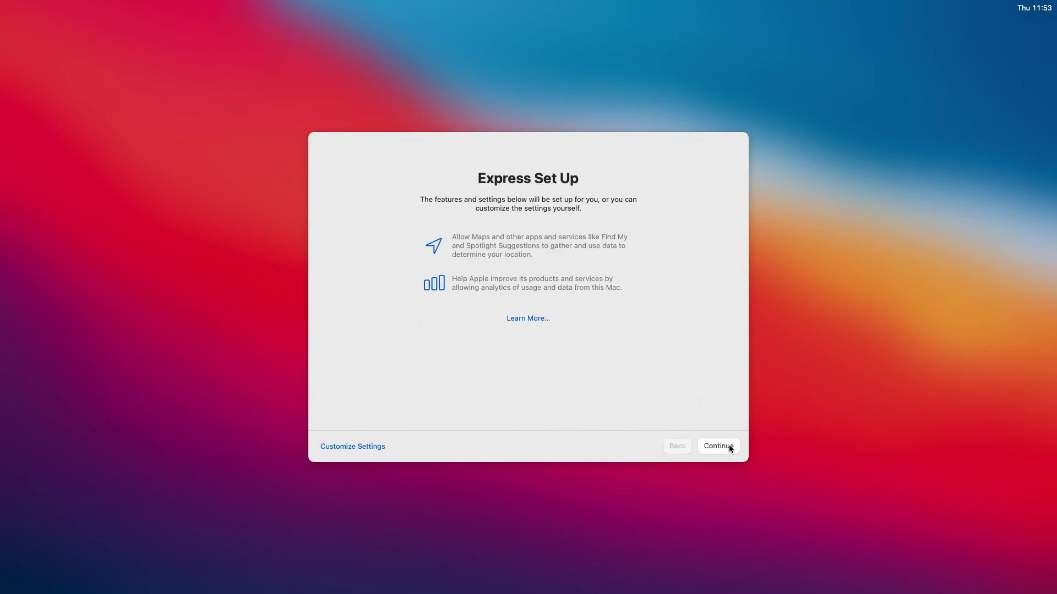
# Accept Express Set Up, pass Screen Time, disable Ask Siri and choose the Dark appearance.
pyautogui.click(728, 445)
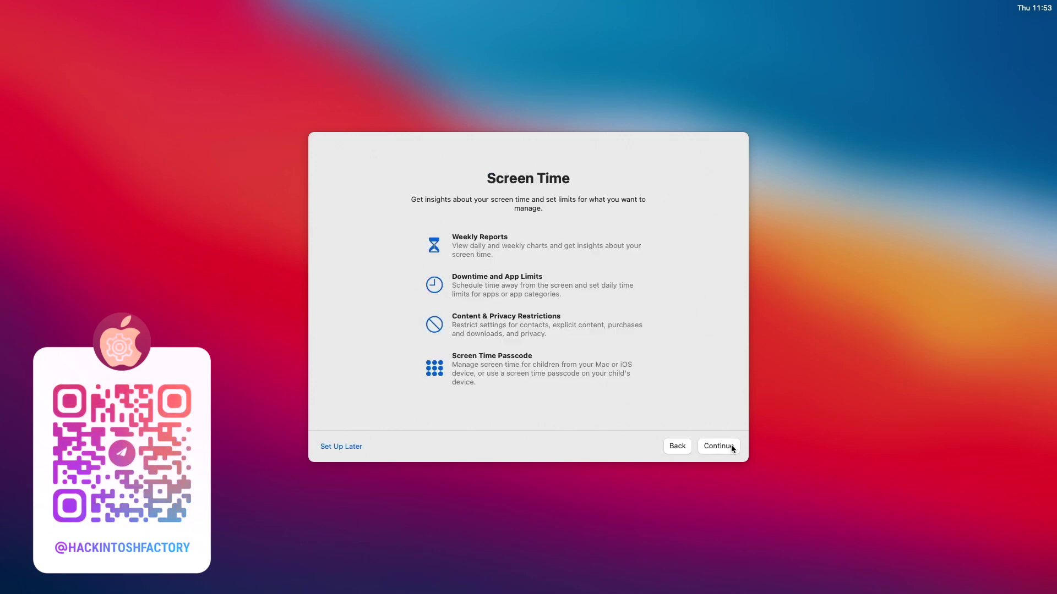
pyautogui.click(732, 447)
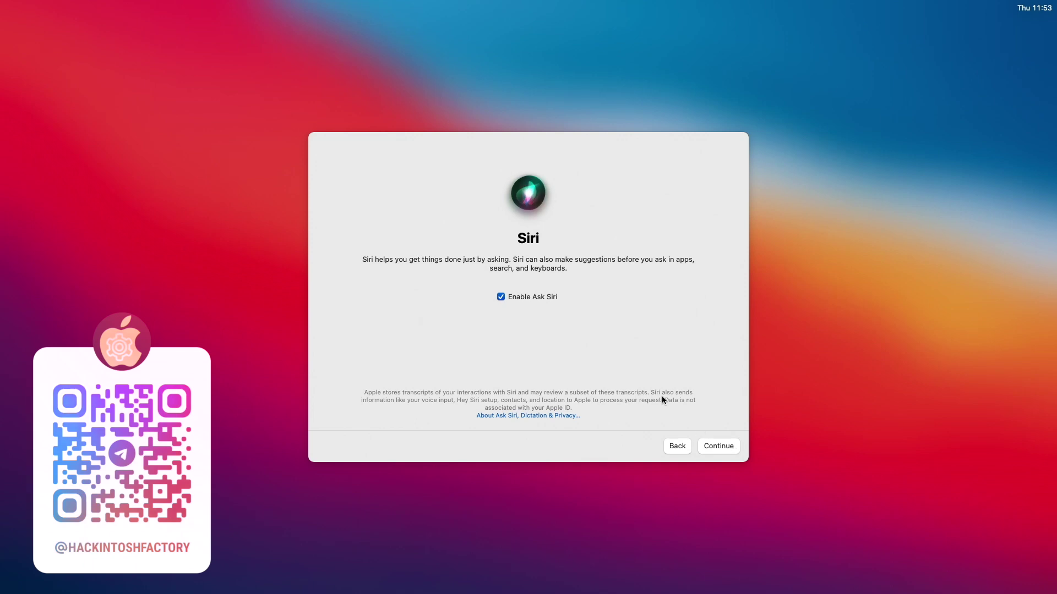
pyautogui.click(541, 298)
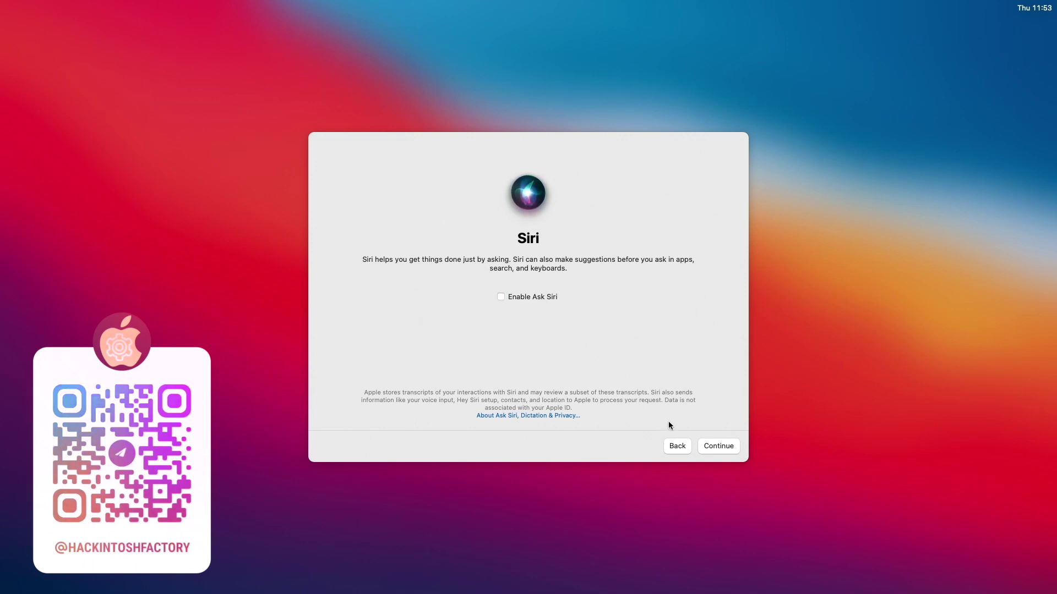
pyautogui.click(710, 449)
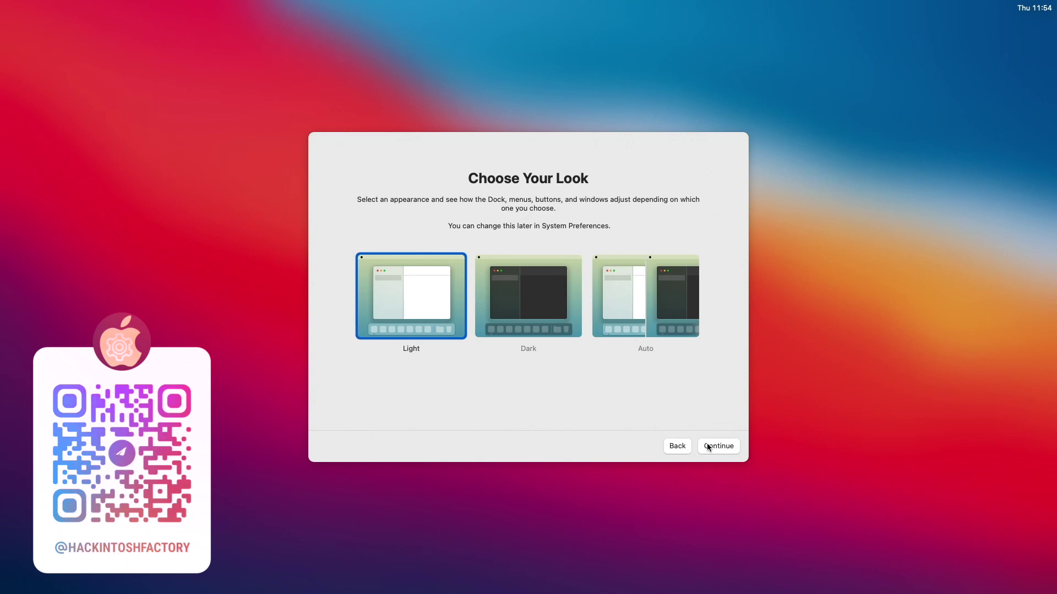
pyautogui.click(552, 332)
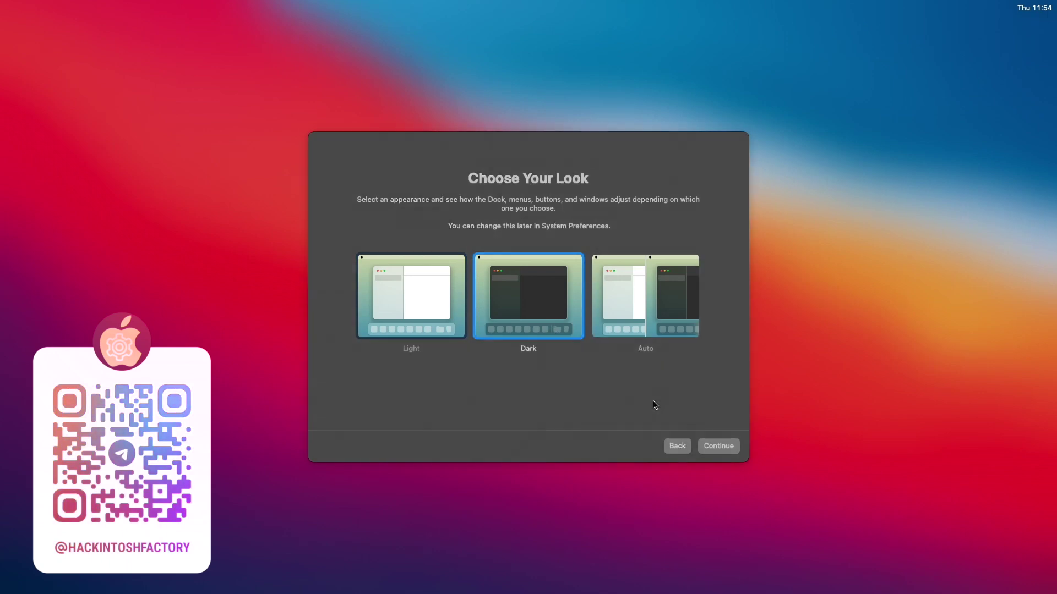
pyautogui.click(727, 450)
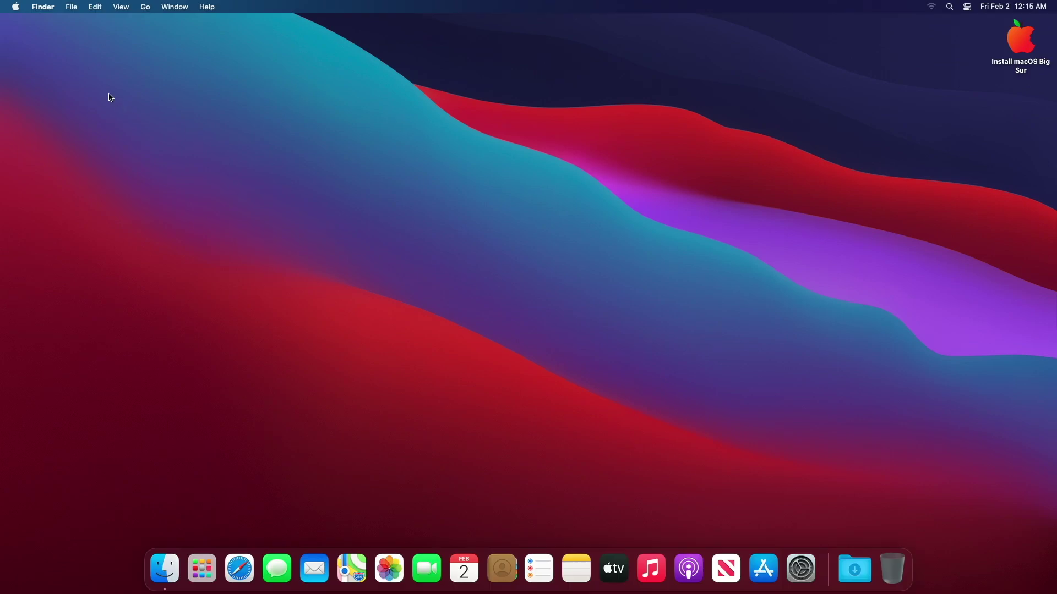
# Check the macOS version in About This Mac, then open the Install macOS Big Sur disk.
pyautogui.click(16, 8)
pyautogui.click(22, 25)
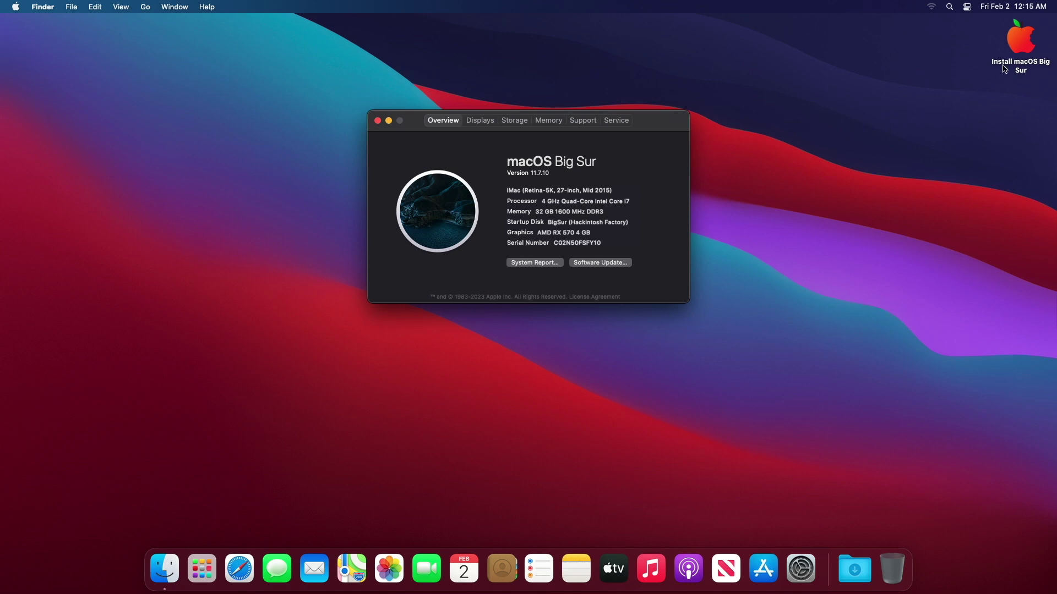
pyautogui.click(1013, 47)
pyautogui.doubleClick(1012, 47)
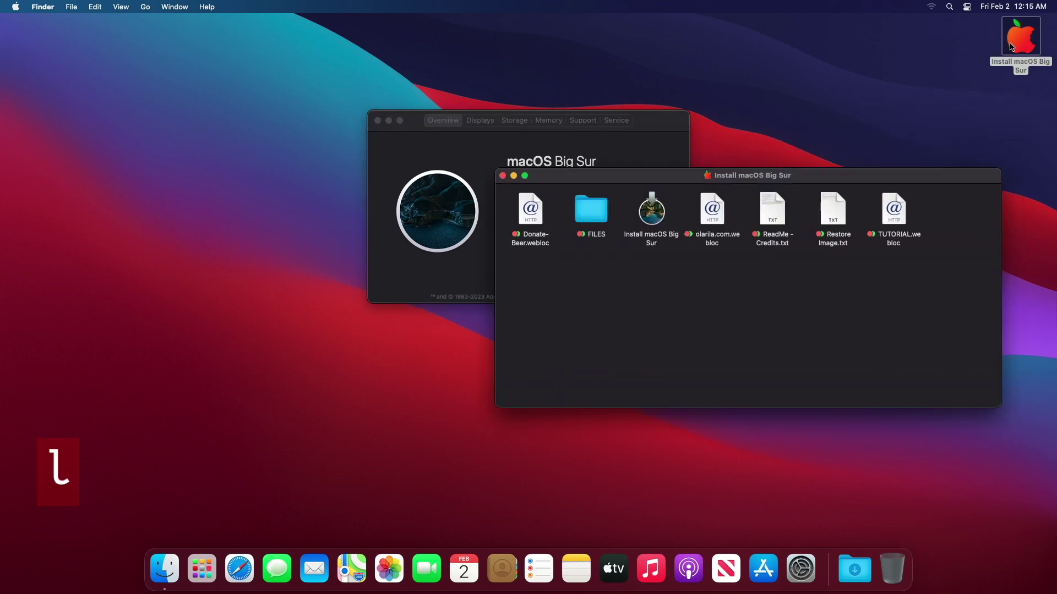
# Open the FILES folder and launch Clover Configurator from it.
pyautogui.click(601, 212)
pyautogui.doubleClick(601, 212)
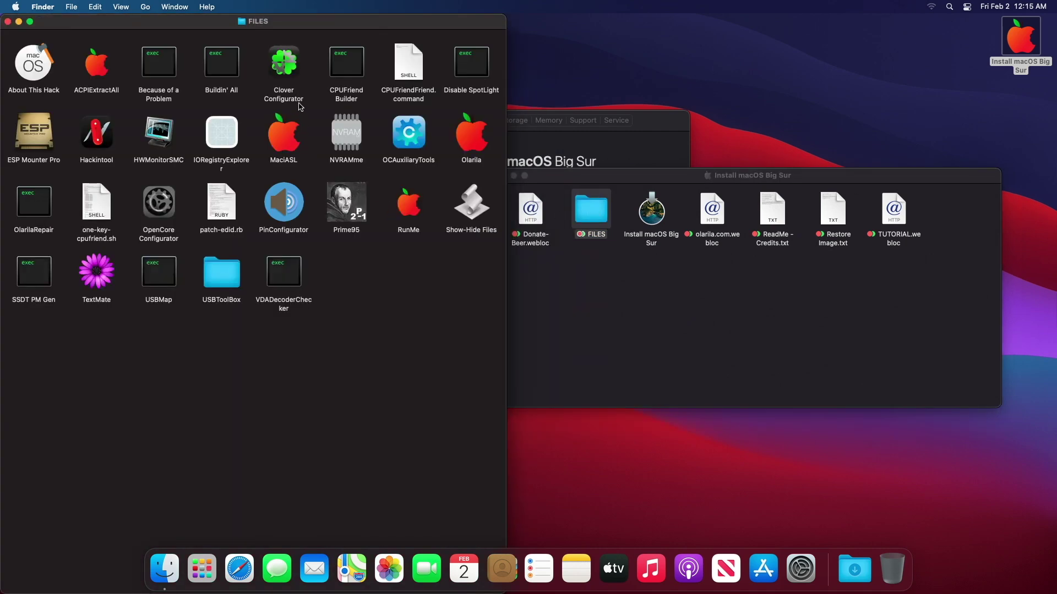
pyautogui.doubleClick(285, 63)
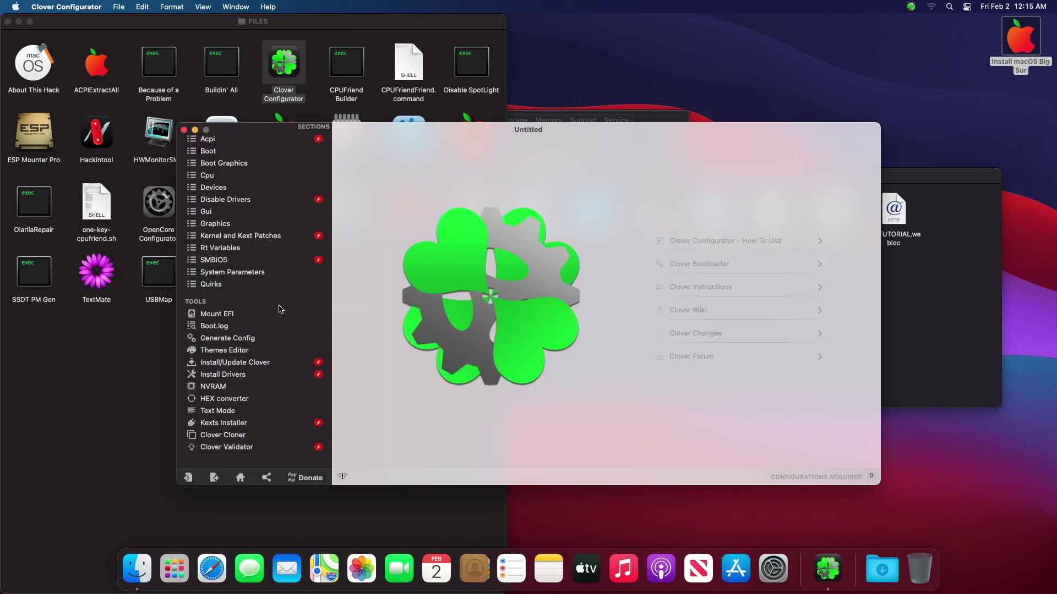
# Show the mountable EFI partitions with Clover Configurator's Mount EFI tool.
pyautogui.click(273, 317)
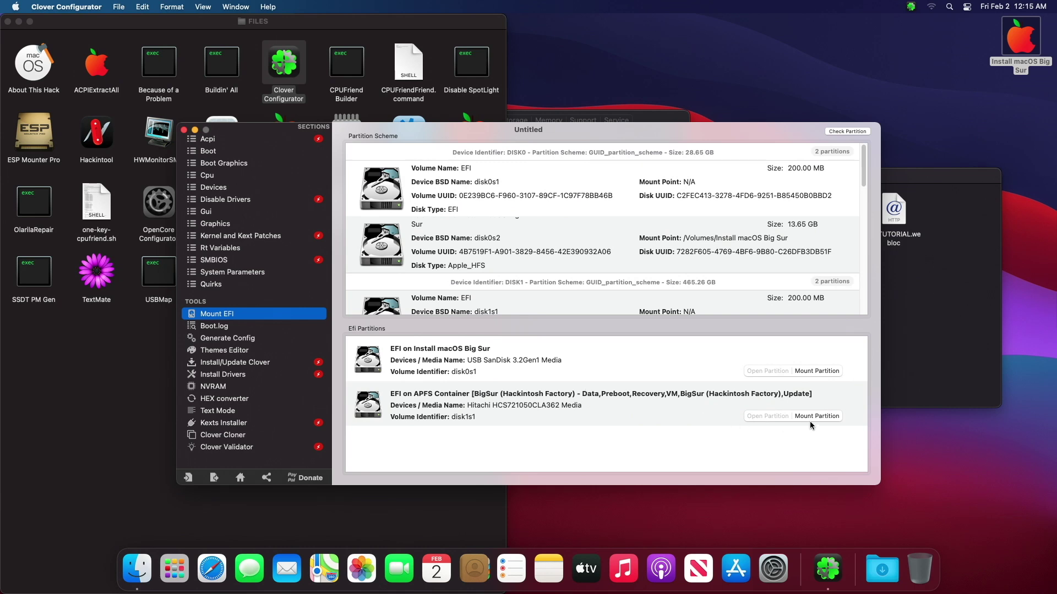
# Mount the USB's EFI partition using the admin password, then the disk1s1 EFI partition.
pyautogui.click(809, 379)
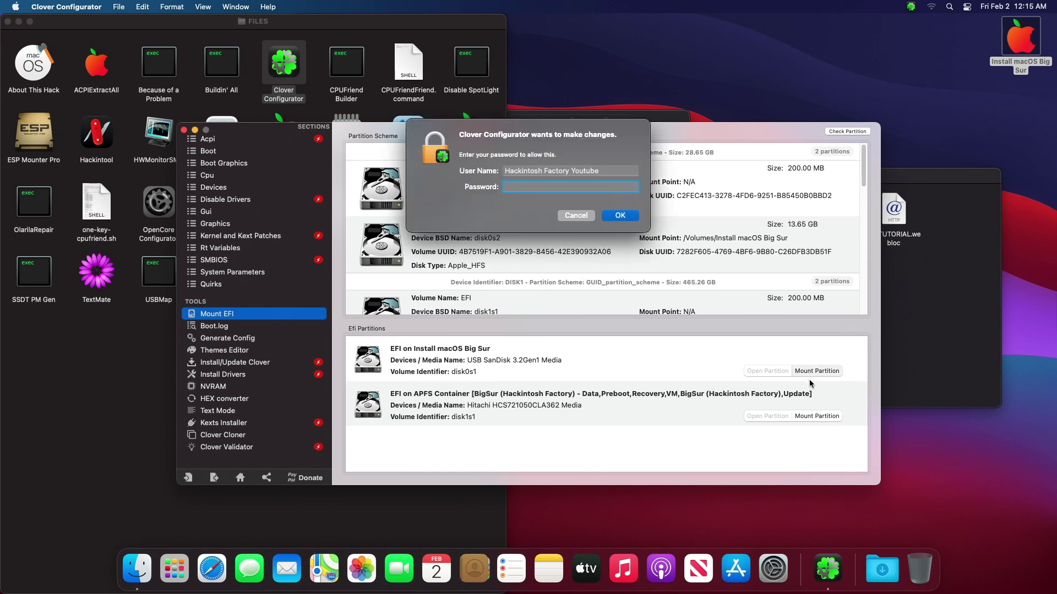
pyautogui.write('******')
pyautogui.press('Return')
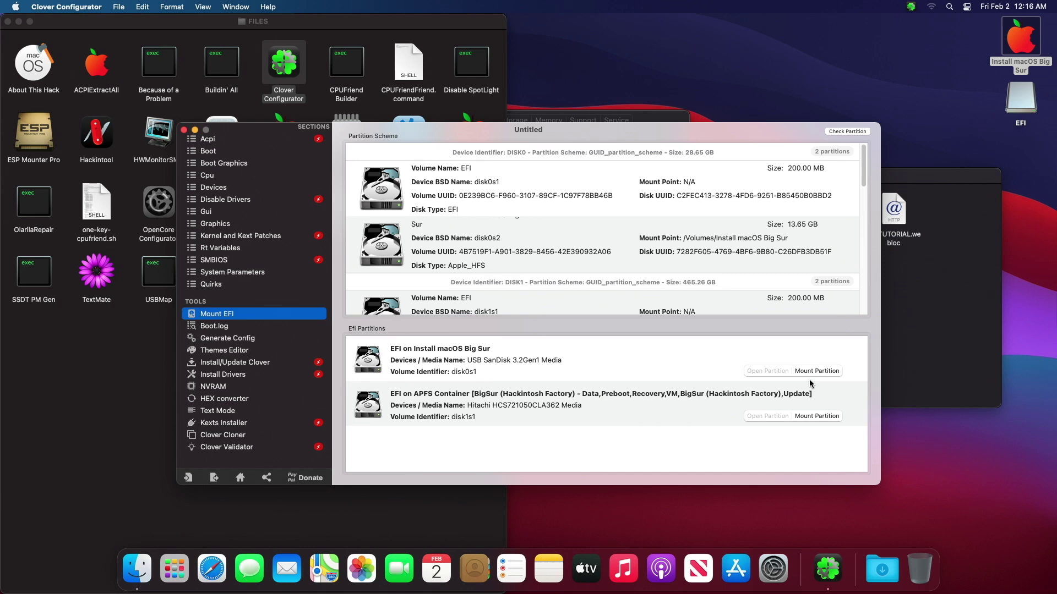
pyautogui.click(808, 417)
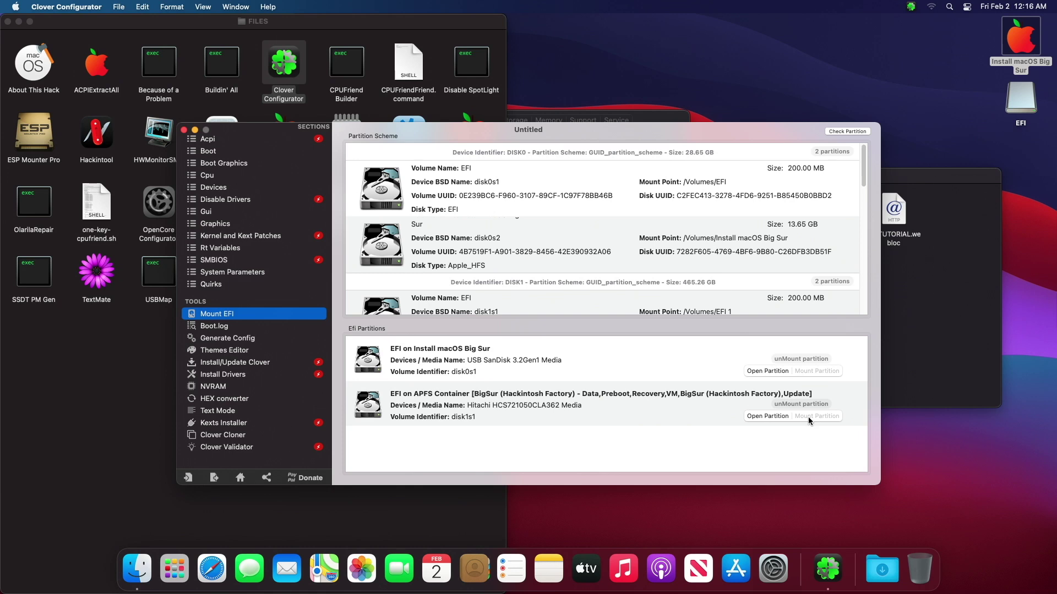
pyautogui.doubleClick(1019, 99)
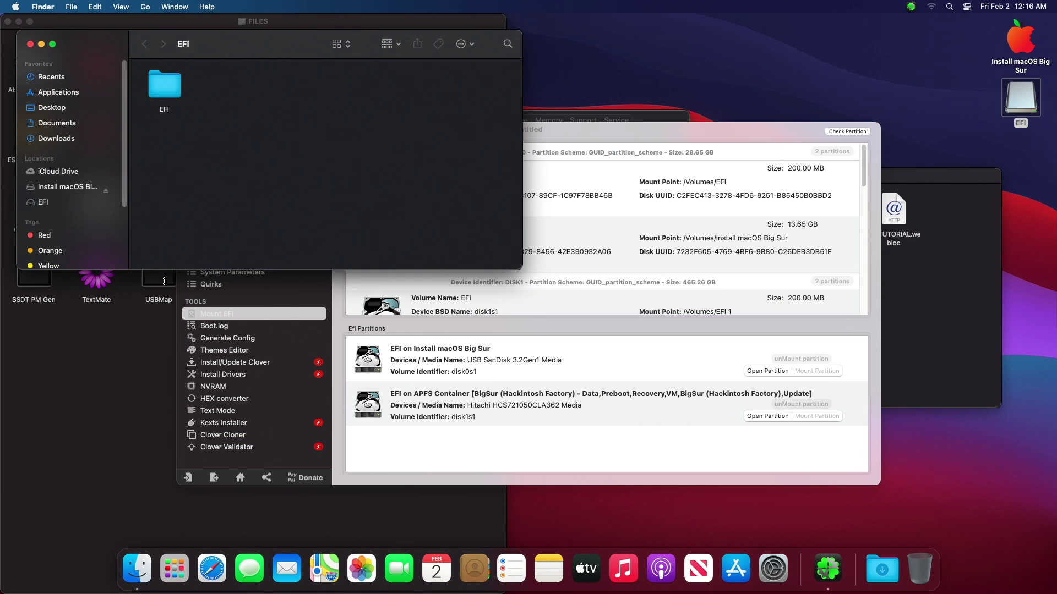
# Copy the EFI folder from the USB's EFI volume.
pyautogui.moveTo(164, 271); pyautogui.dragTo(149, 412)
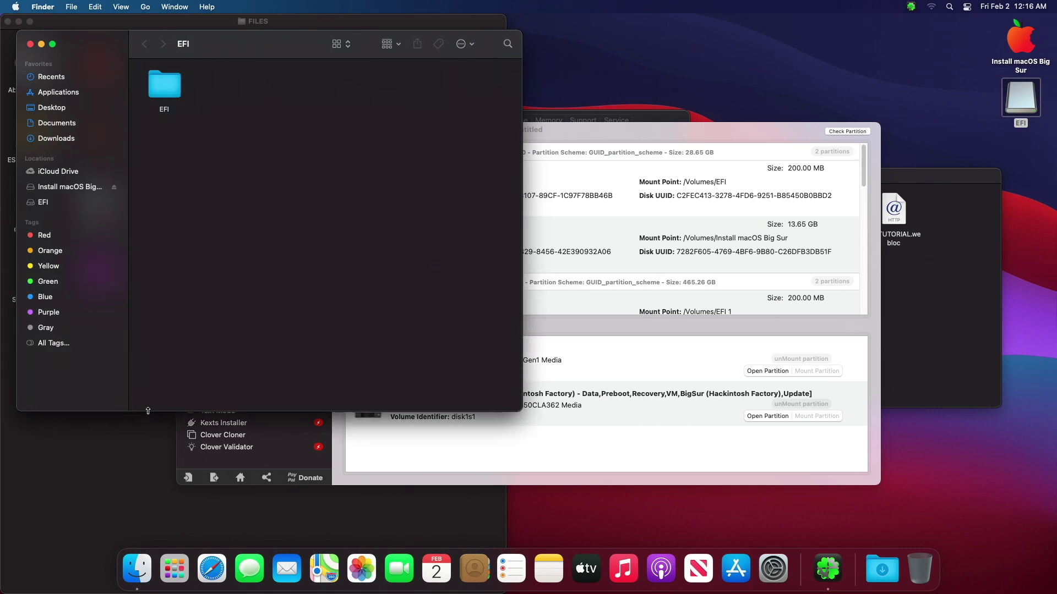
pyautogui.click(88, 204)
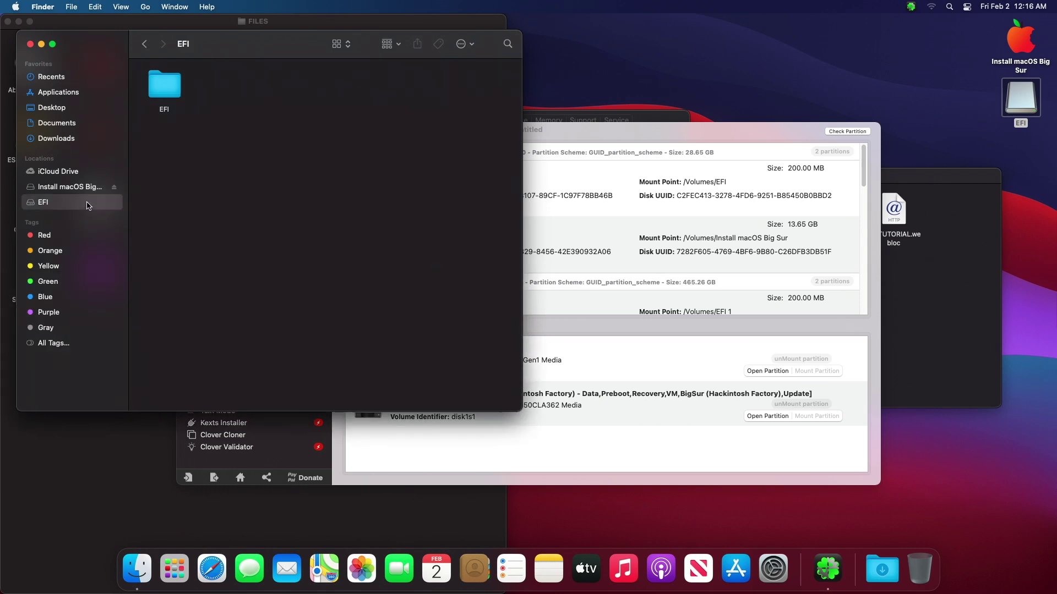
pyautogui.rightClick(161, 92)
pyautogui.click(178, 212)
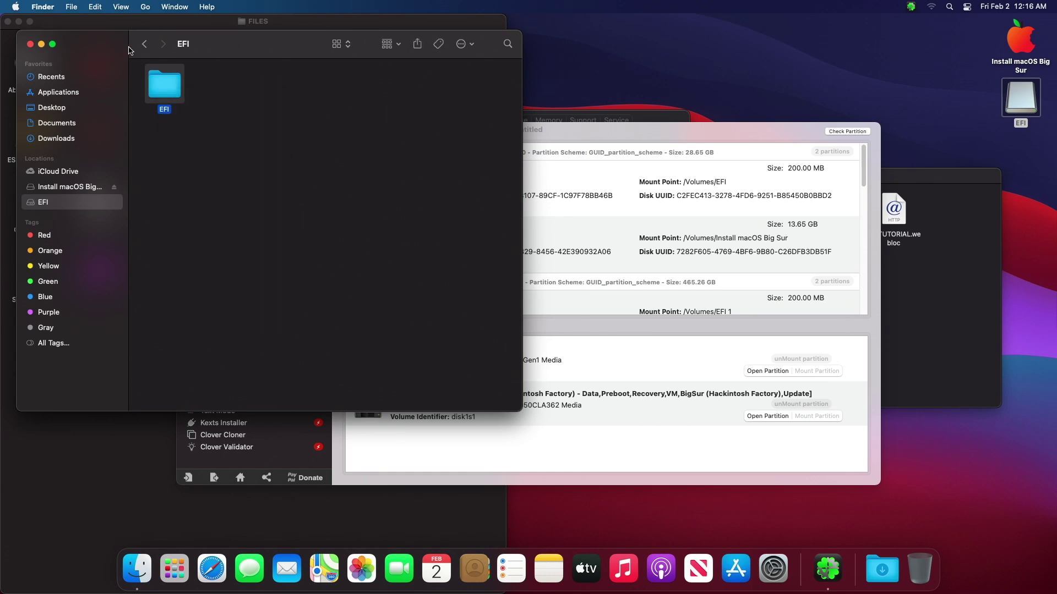
# Move the internal disk's EFI folder to the Trash.
pyautogui.moveTo(250, 46); pyautogui.dragTo(260, 53)
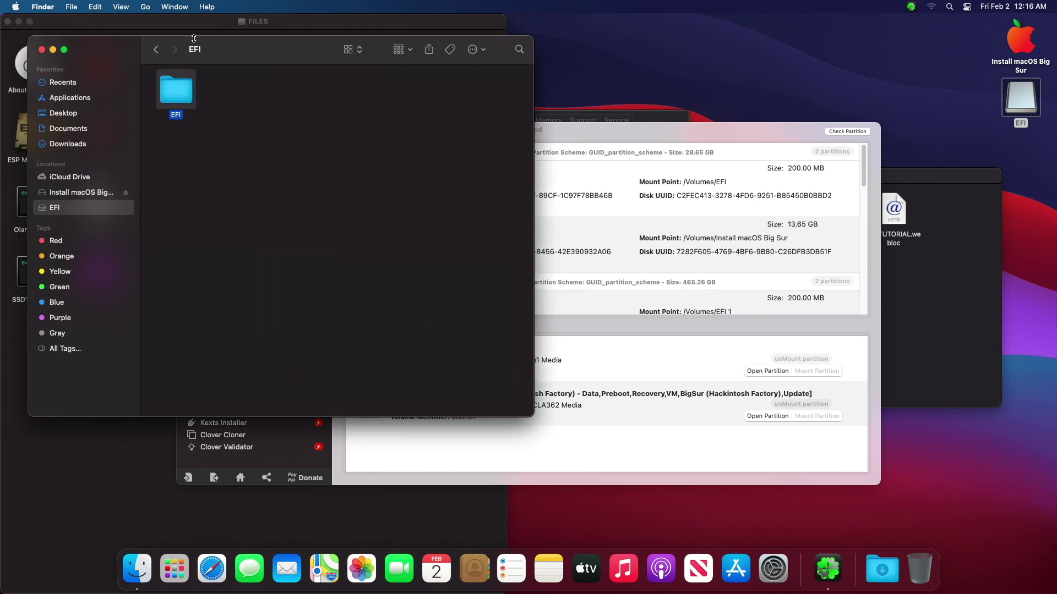
pyautogui.click(145, 7)
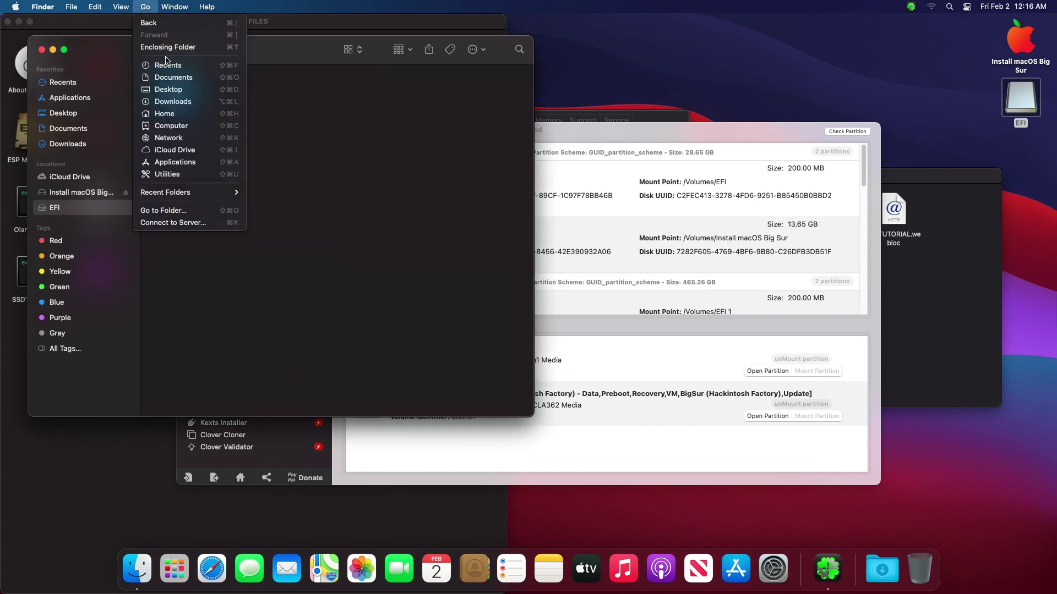
pyautogui.click(180, 126)
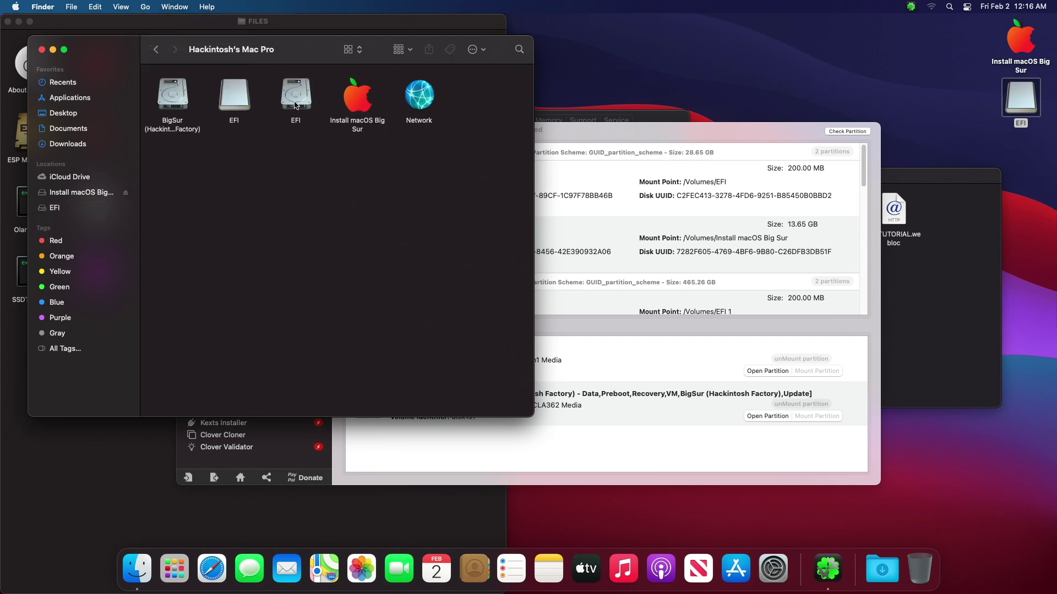
pyautogui.doubleClick(295, 103)
pyautogui.rightClick(193, 95)
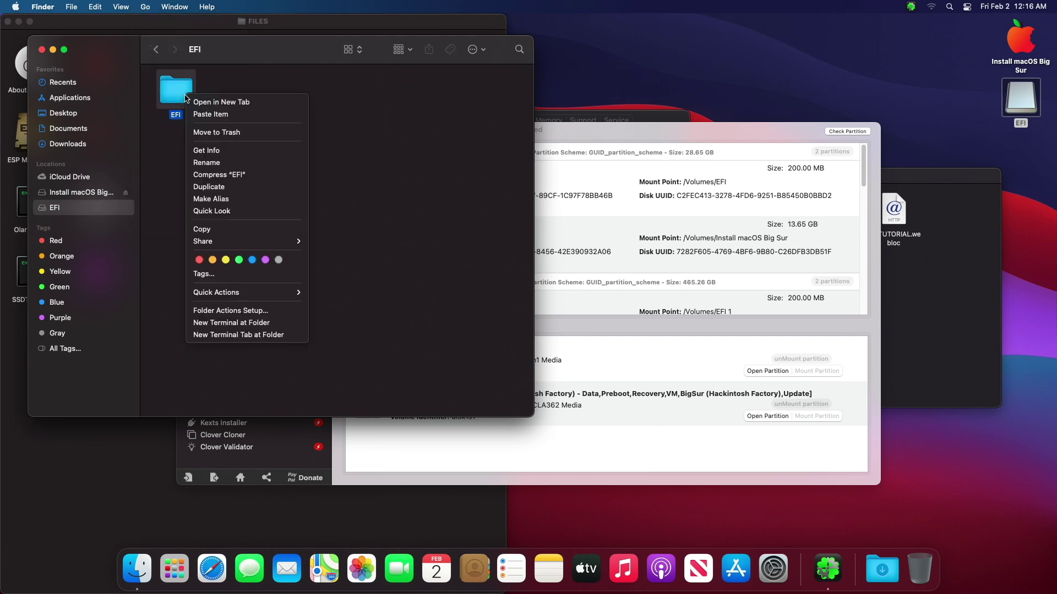
pyautogui.click(203, 134)
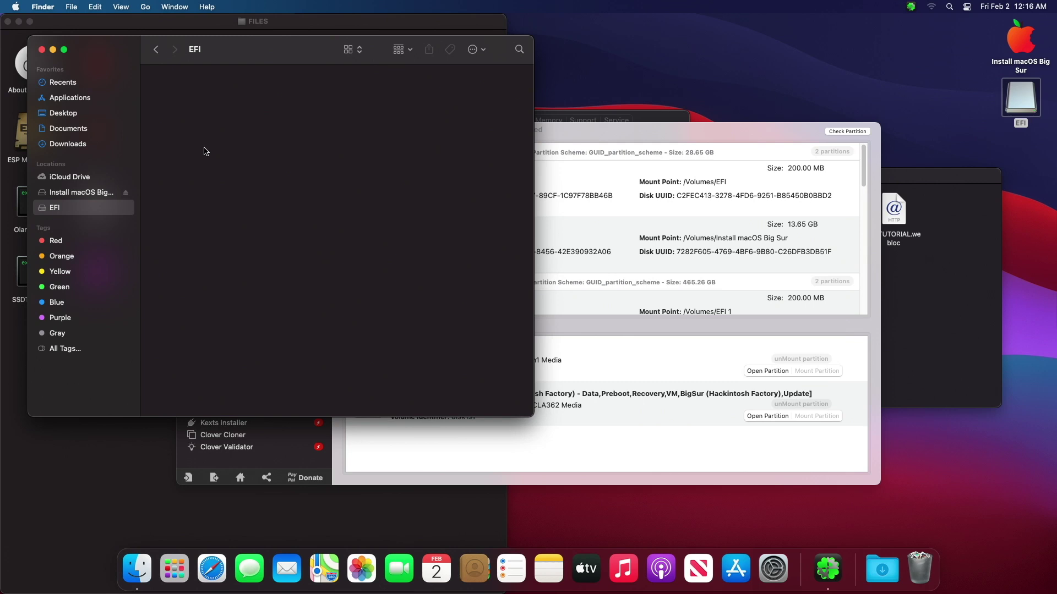
# Empty the Trash to permanently erase the old EFI folder.
pyautogui.rightClick(917, 570)
pyautogui.click(932, 528)
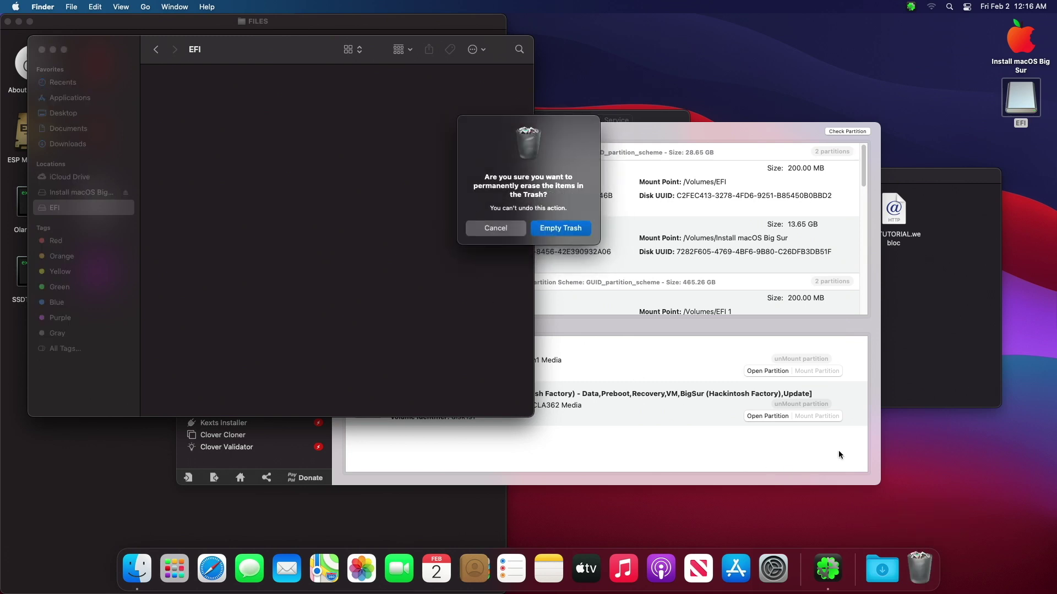
pyautogui.click(560, 228)
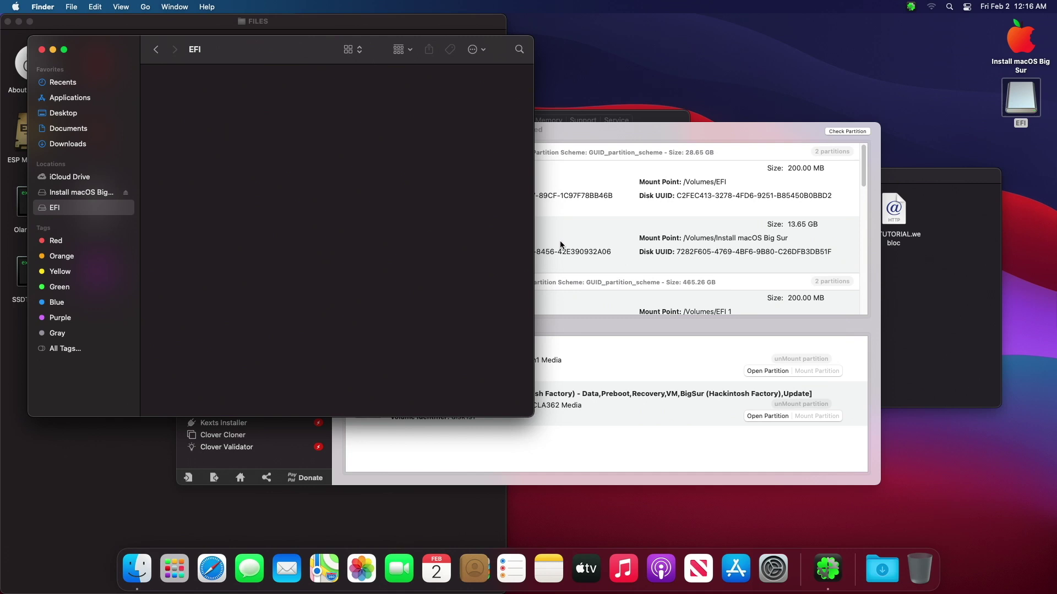
# Drag the USB's EFI folder from a second window into the internal disk's EFI partition.
pyautogui.rightClick(291, 199)
pyautogui.click(253, 233)
pyautogui.doubleClick(1019, 108)
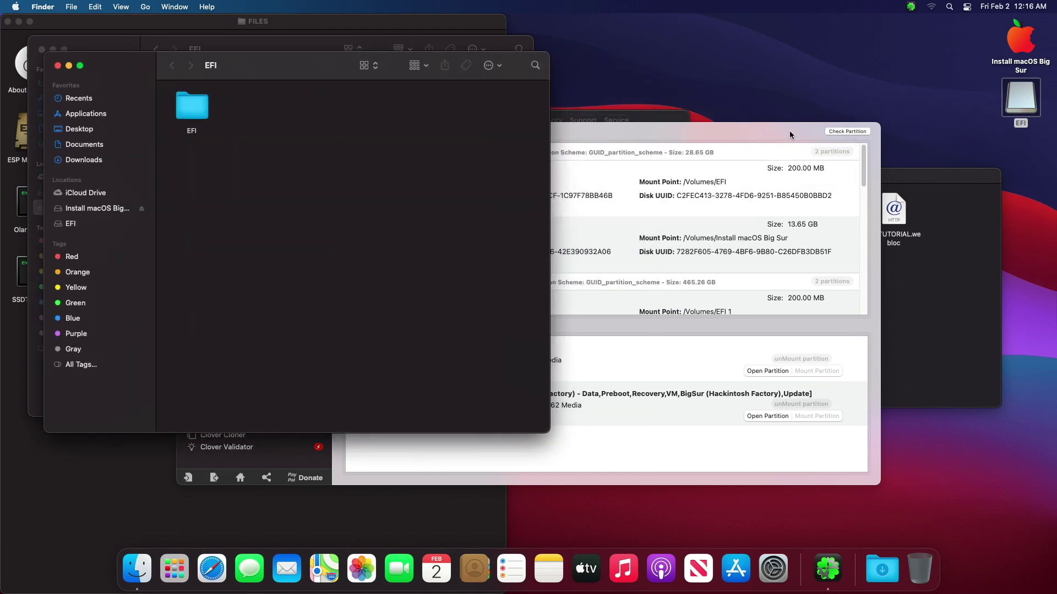
pyautogui.moveTo(297, 72); pyautogui.dragTo(619, 109)
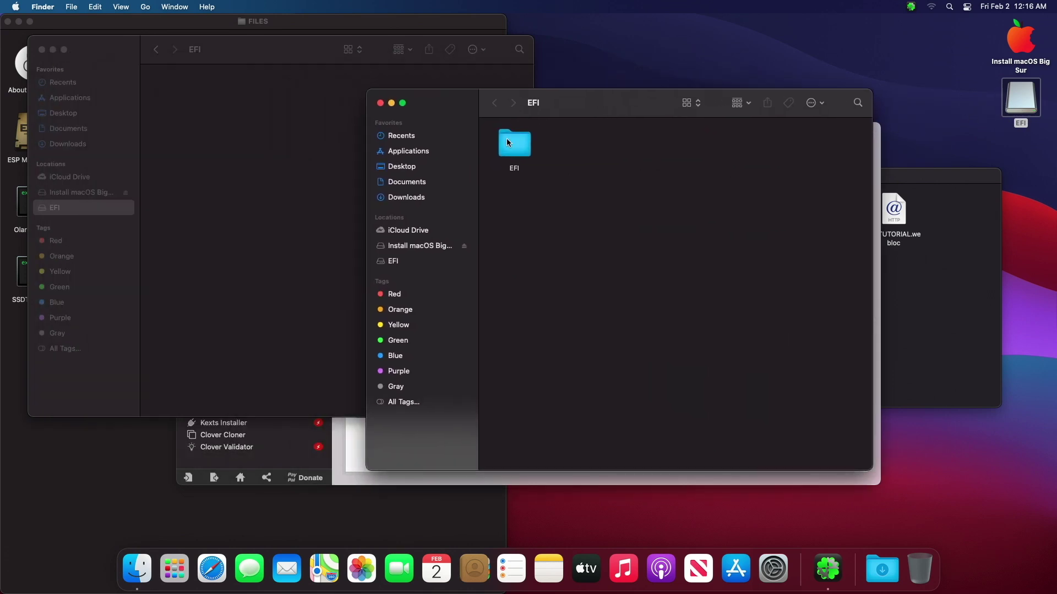
pyautogui.moveTo(507, 143); pyautogui.dragTo(258, 149)
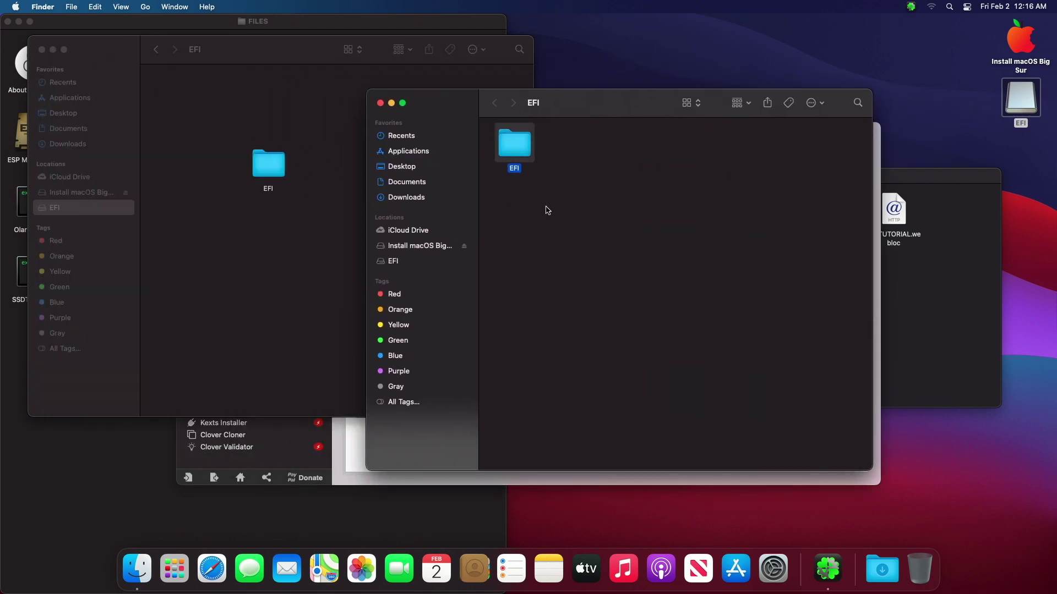
pyautogui.click(380, 104)
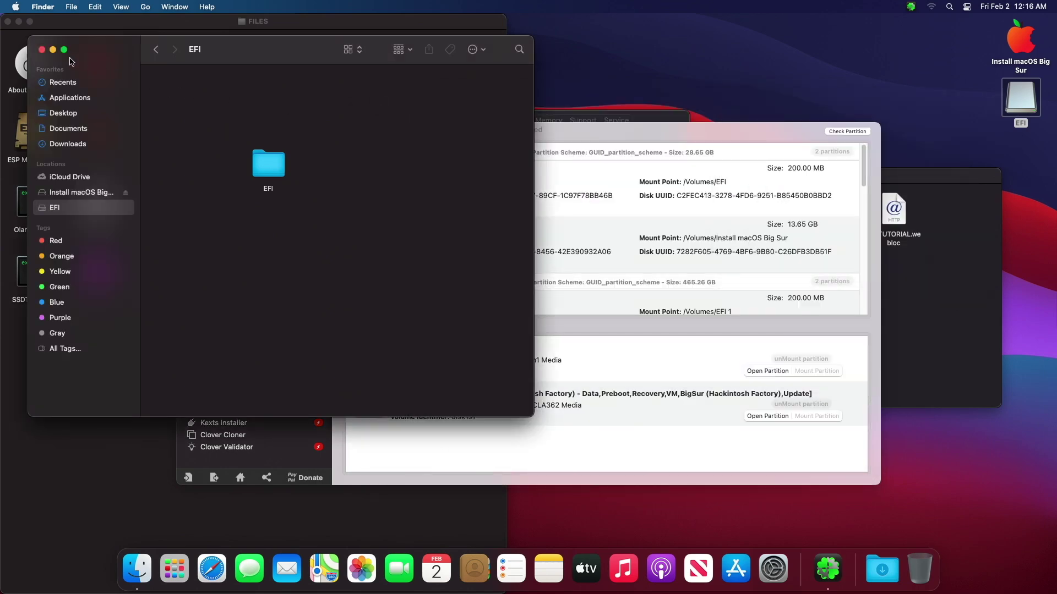
# Close the EFI, FILES, Clover Configurator, Install macOS Big Sur and About This Mac windows.
pyautogui.click(43, 50)
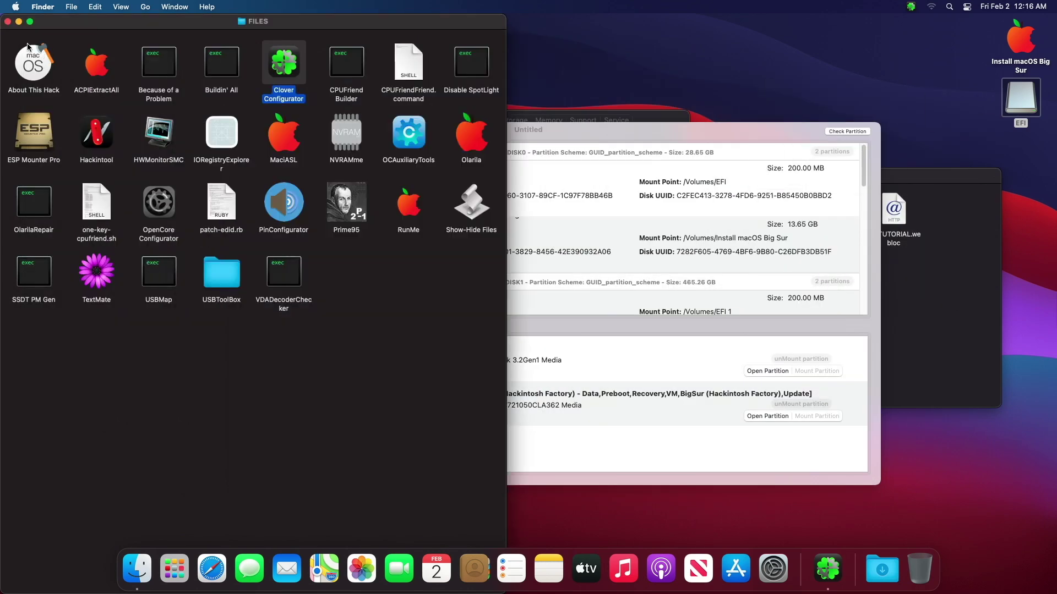
pyautogui.click(8, 21)
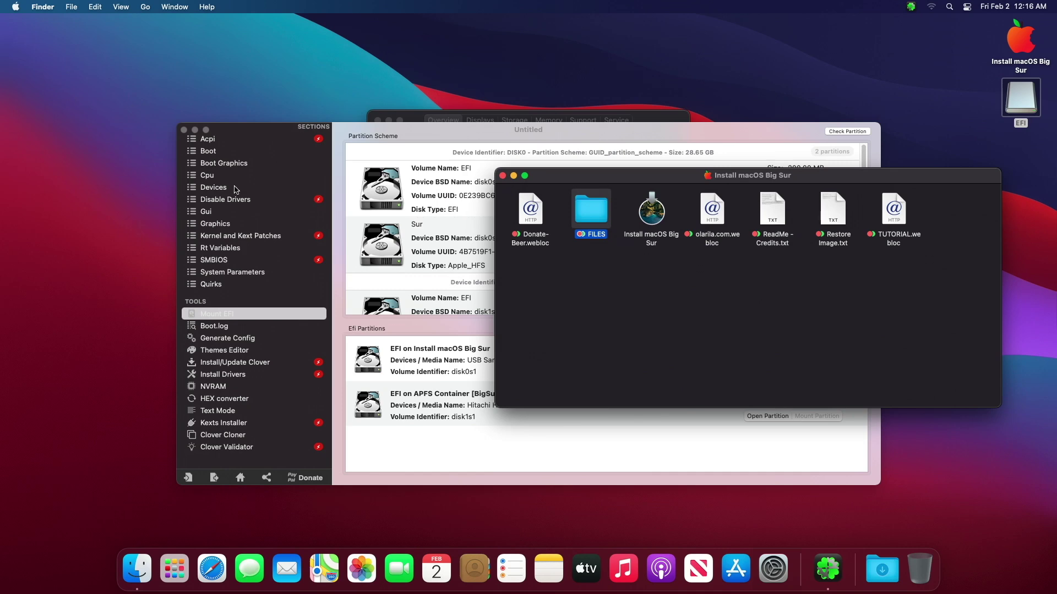
pyautogui.click(184, 130)
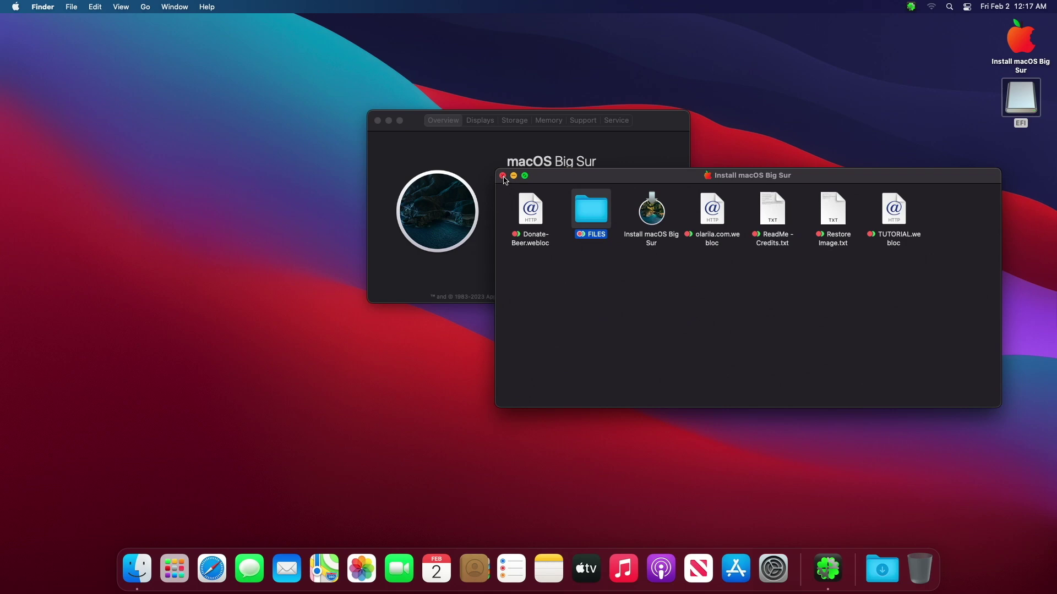
pyautogui.click(503, 176)
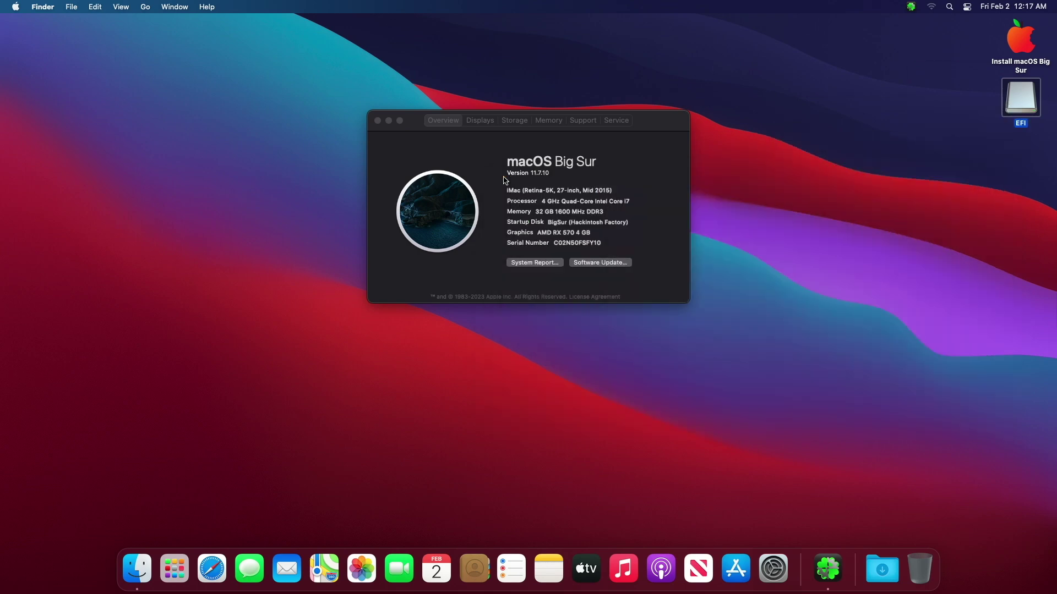
pyautogui.click(505, 180)
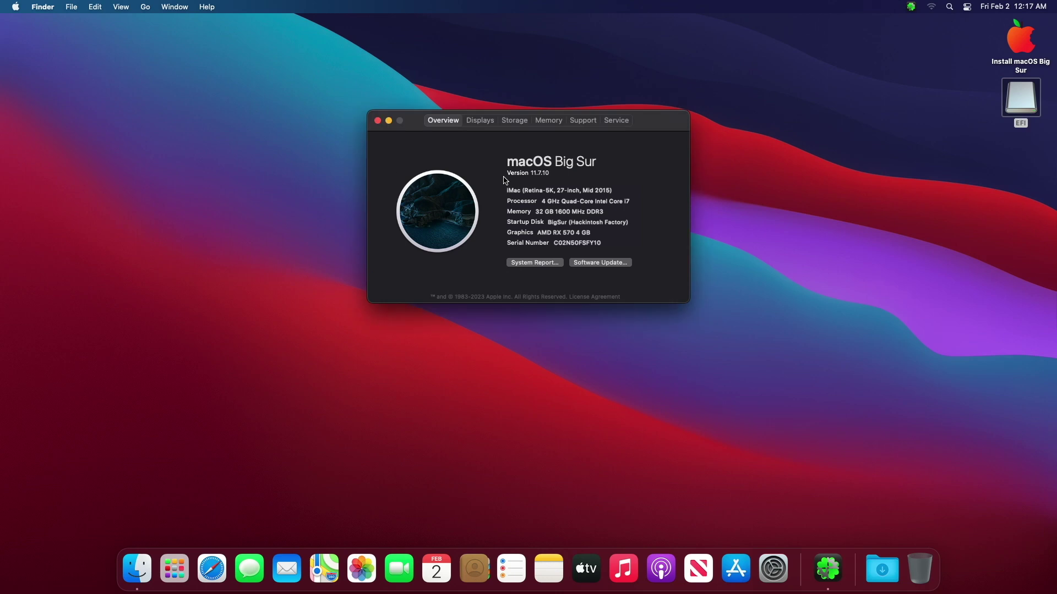
pyautogui.click(378, 120)
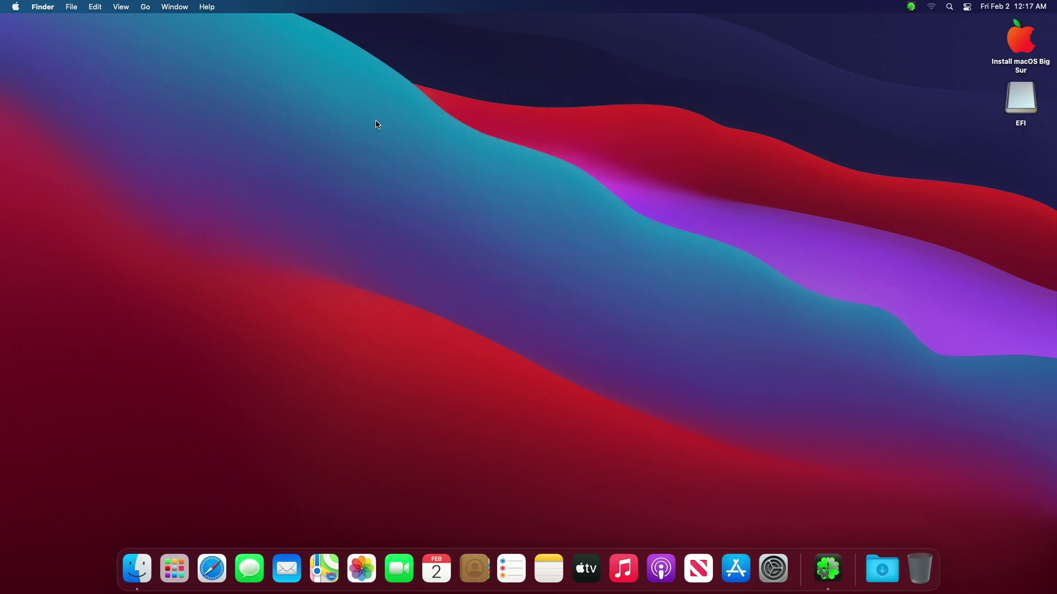